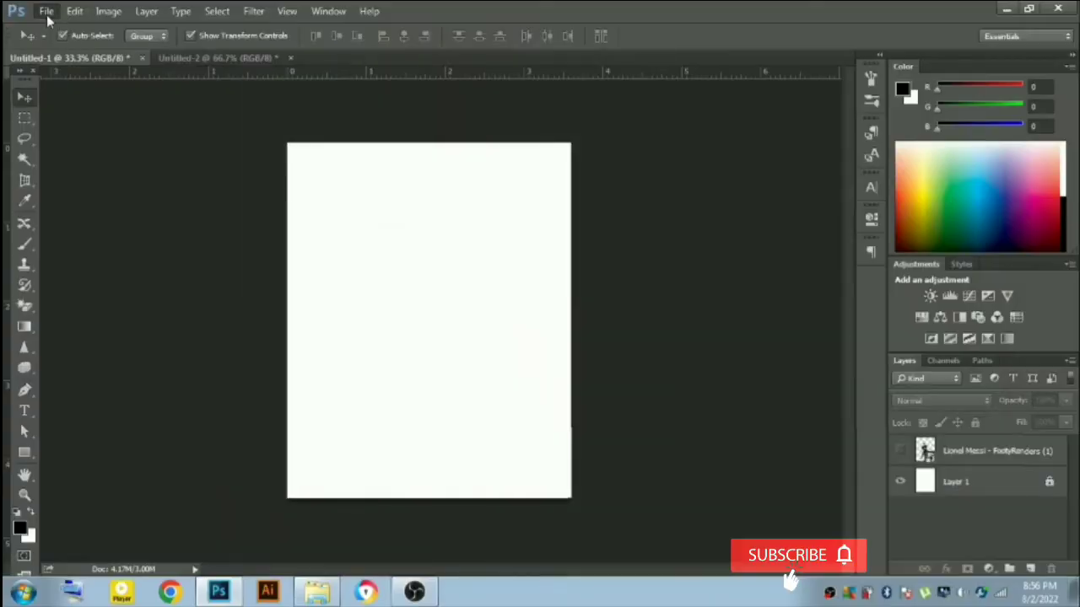
# Step: Open Photoshop's File menu to reach the New and Open commands
pyautogui.click(46, 12)
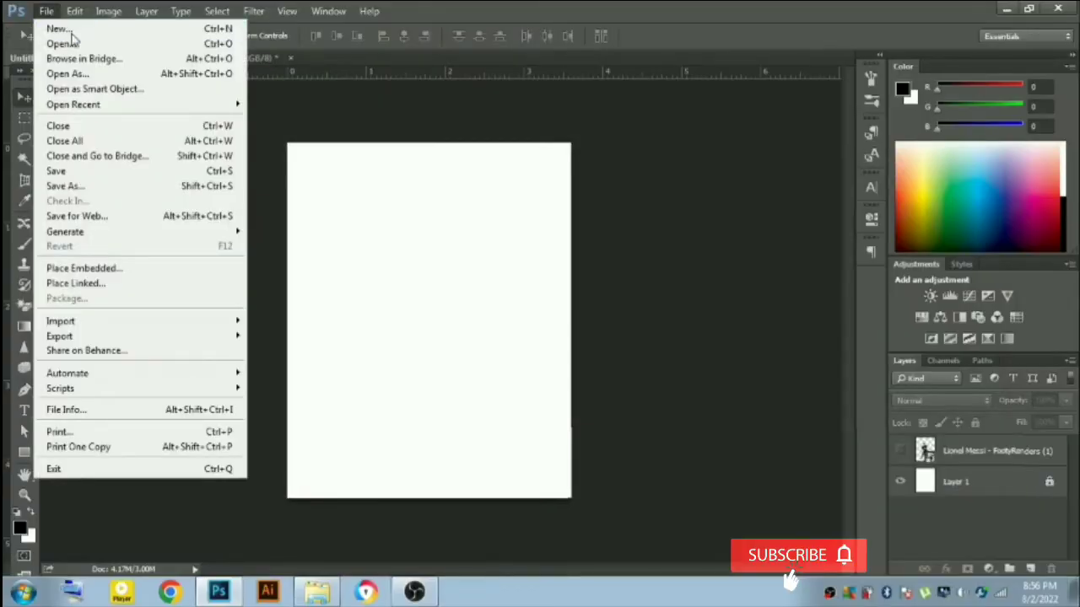
# Step: Start a new 1080 × 1350 document, then cancel the New dialog
pyautogui.click(57, 29)
pyautogui.doubleClick(472, 191)
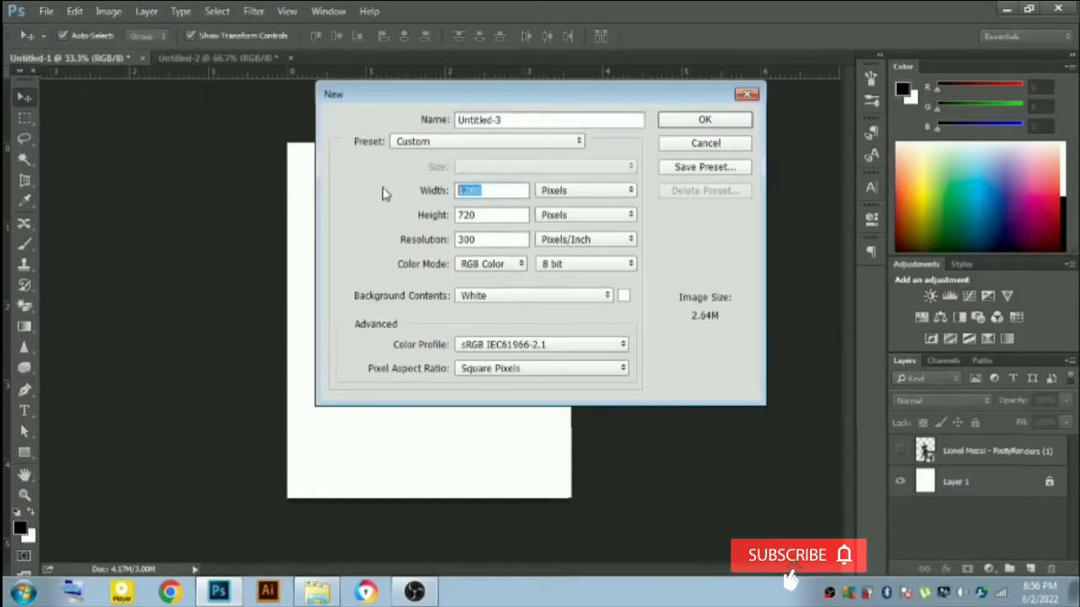
pyautogui.write('108')
pyautogui.write('0')
pyautogui.doubleClick(504, 216)
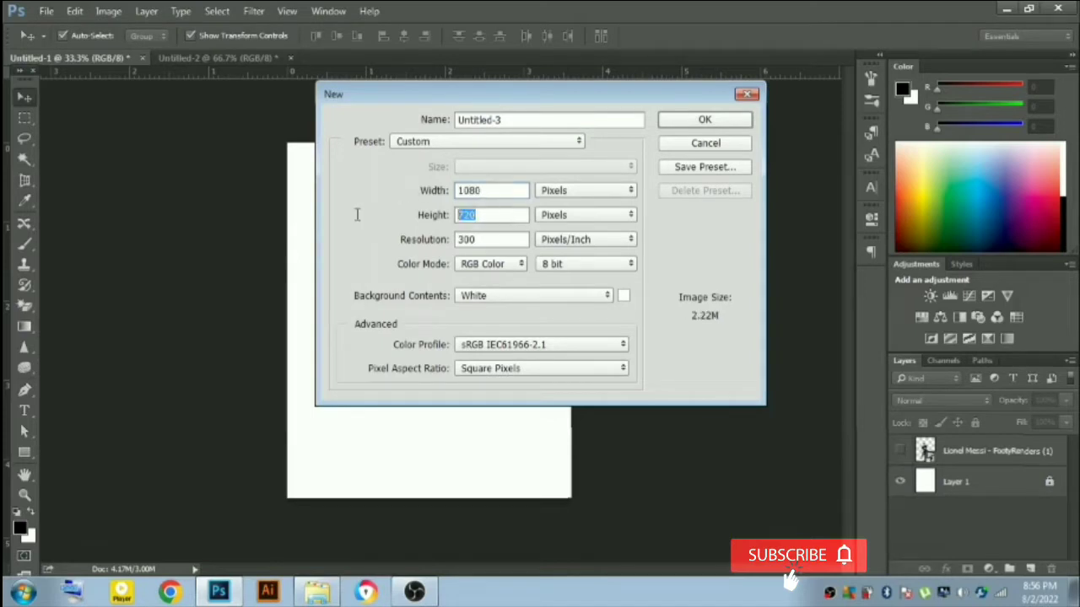
pyautogui.write('135')
pyautogui.write('0')
pyautogui.click(706, 143)
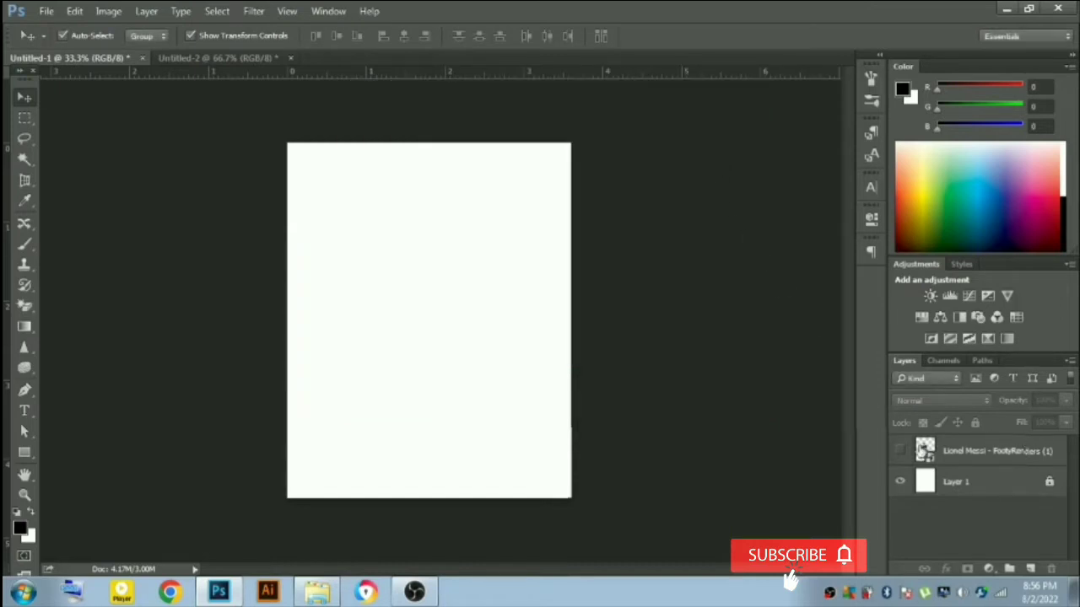
# Step: Show the Messi player layer and add a #b80606 Solid Color fill layer beneath it
pyautogui.click(899, 450)
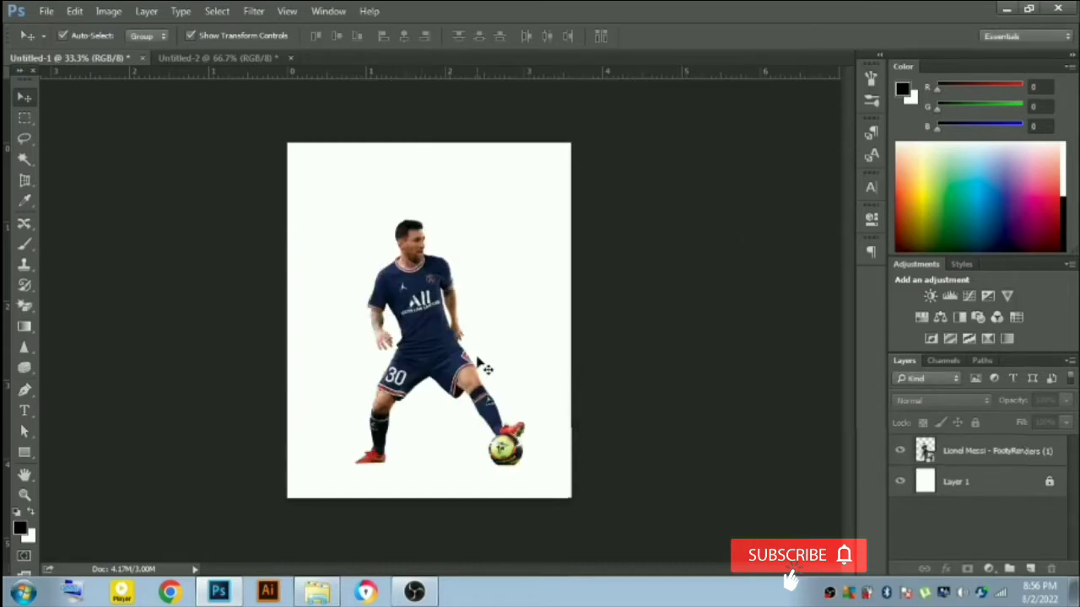
pyautogui.click(999, 481)
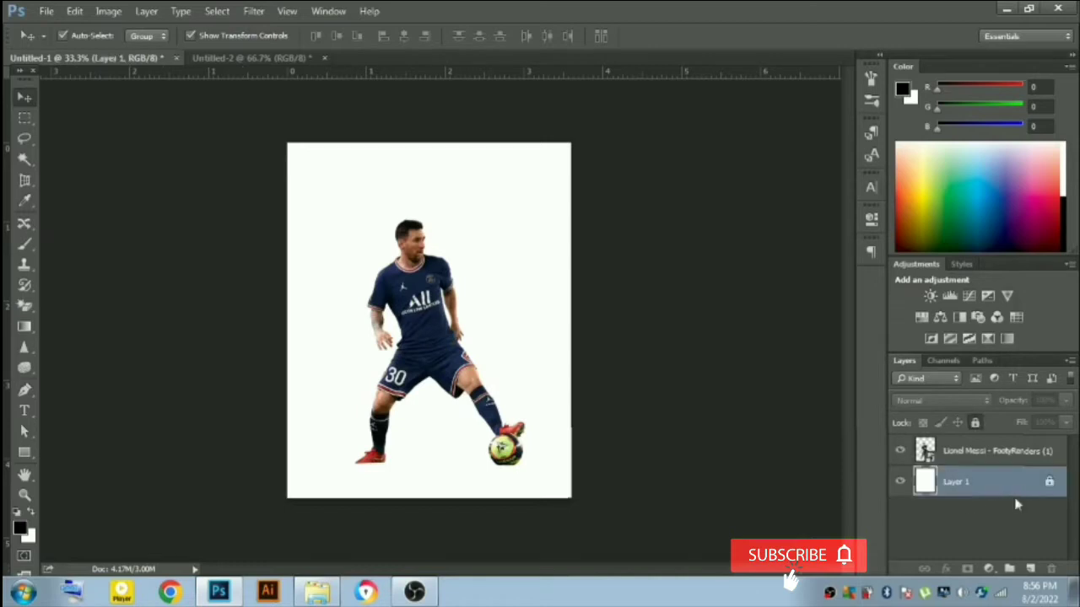
pyautogui.click(988, 570)
pyautogui.click(1000, 281)
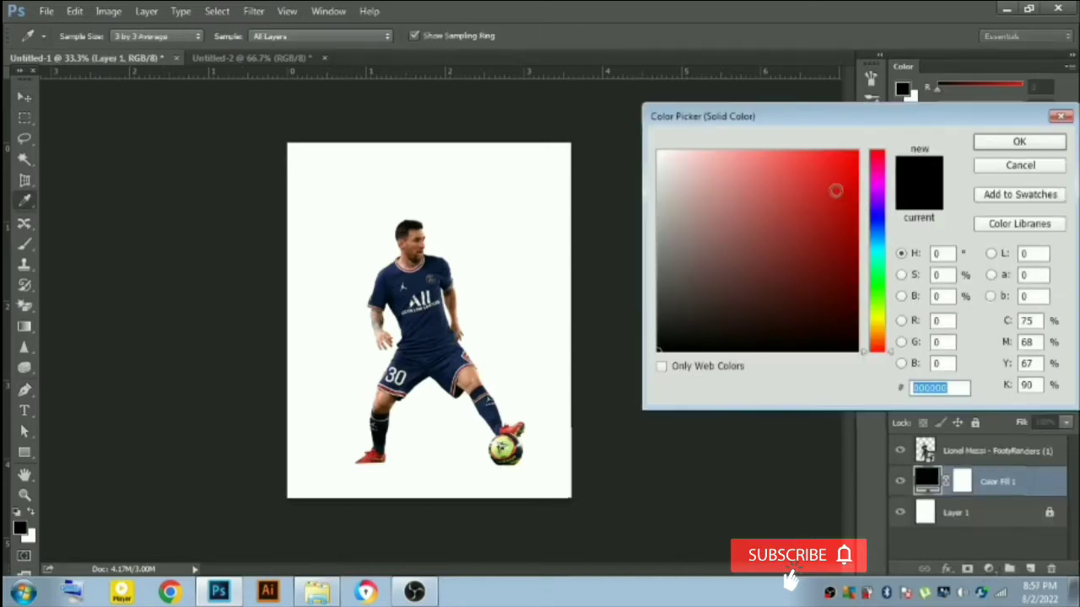
pyautogui.moveTo(836, 191); pyautogui.dragTo(851, 208)
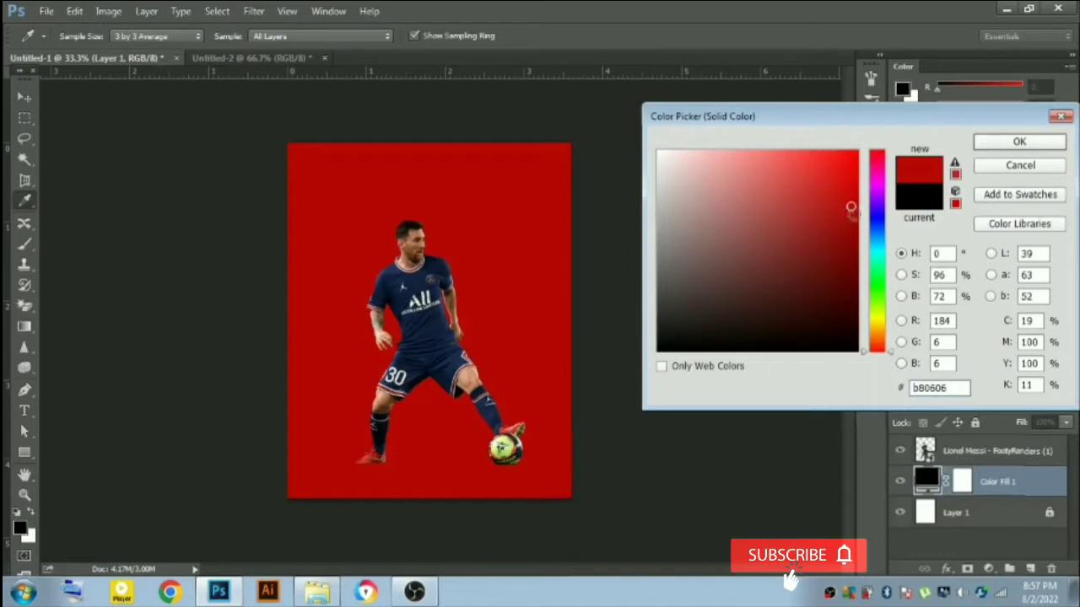
pyautogui.click(1012, 141)
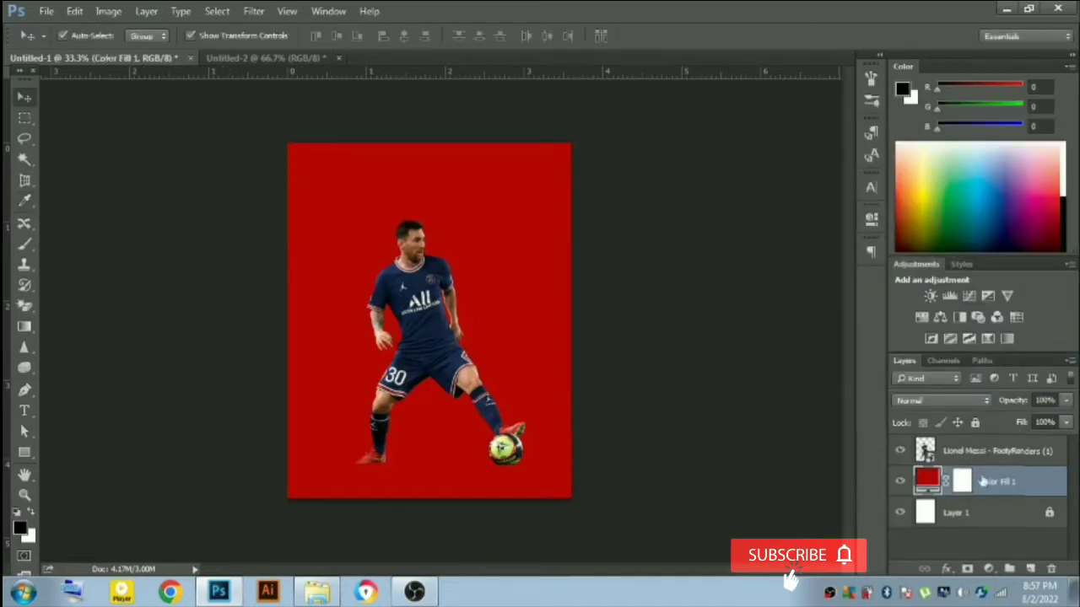
pyautogui.click(995, 450)
pyautogui.click(988, 570)
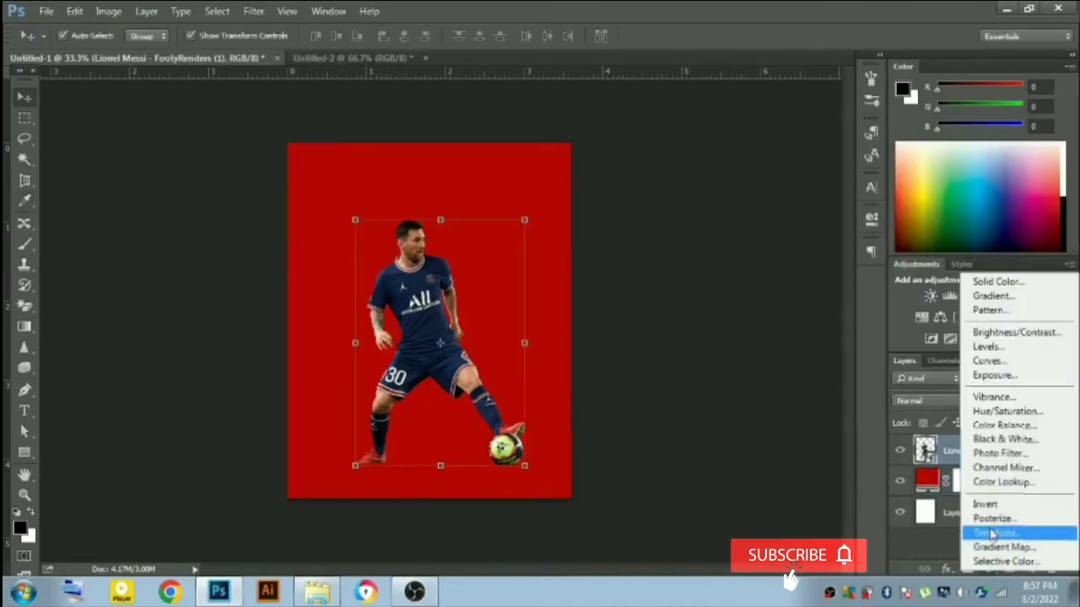
# Step: Add a Black & White adjustment clipped to the player, with darker Blues and Reds 64
pyautogui.click(996, 439)
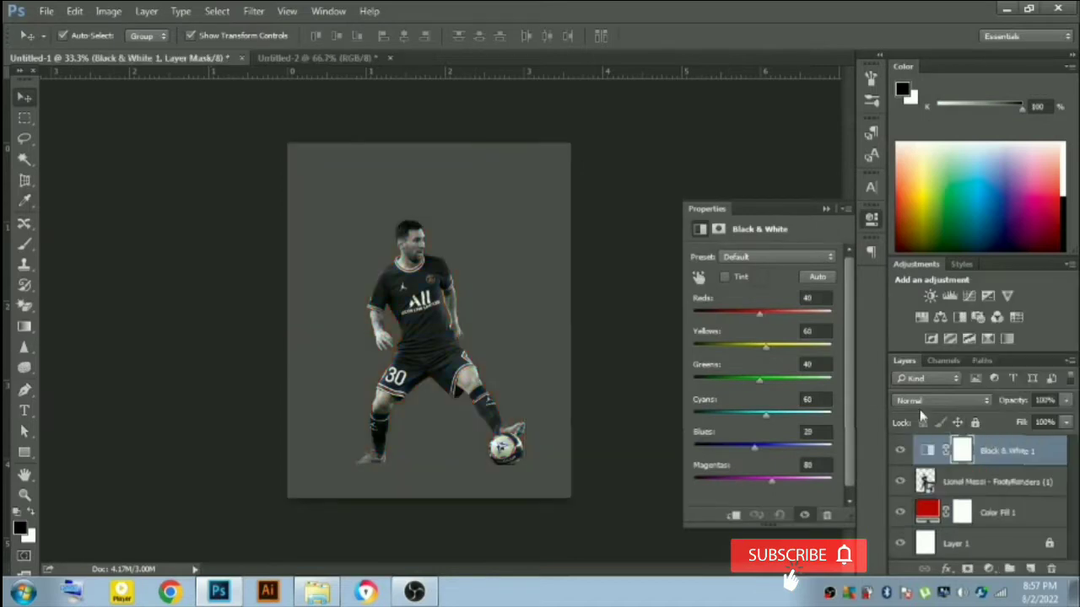
pyautogui.click(733, 515)
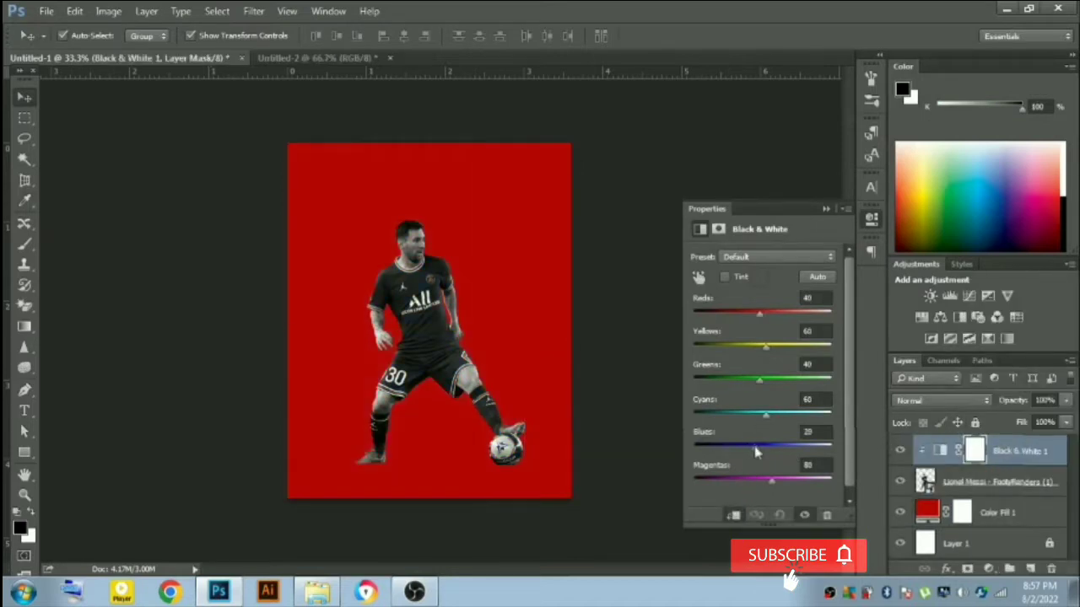
pyautogui.moveTo(756, 452)
pyautogui.mouseDown()
pyautogui.moveTo(738, 449)
pyautogui.moveTo(761, 422)
pyautogui.mouseUp()
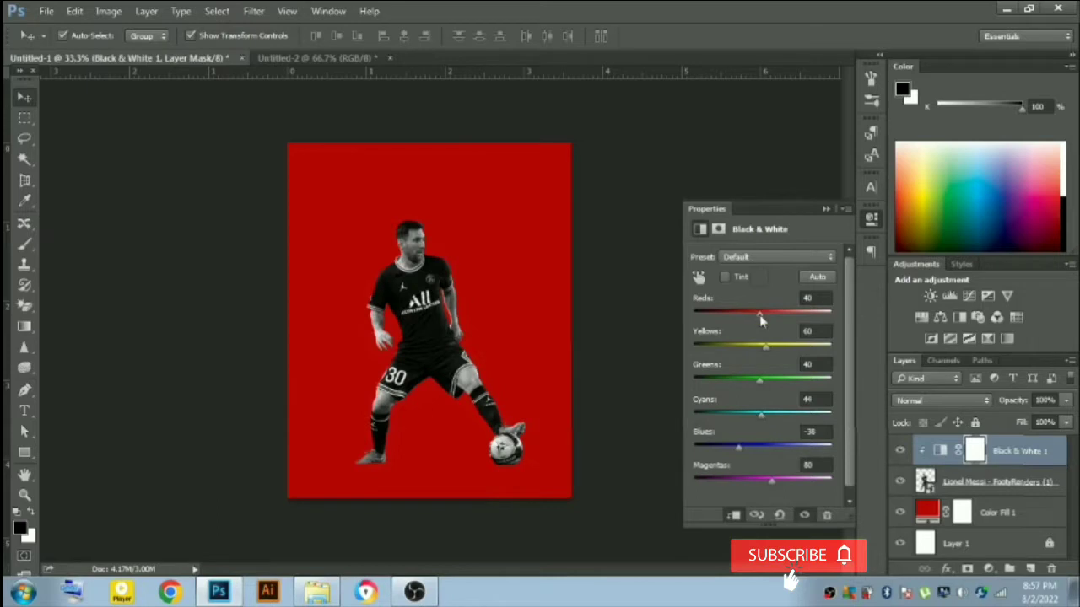
pyautogui.moveTo(760, 319)
pyautogui.mouseDown()
pyautogui.moveTo(739, 319)
pyautogui.moveTo(766, 318)
pyautogui.mouseUp()
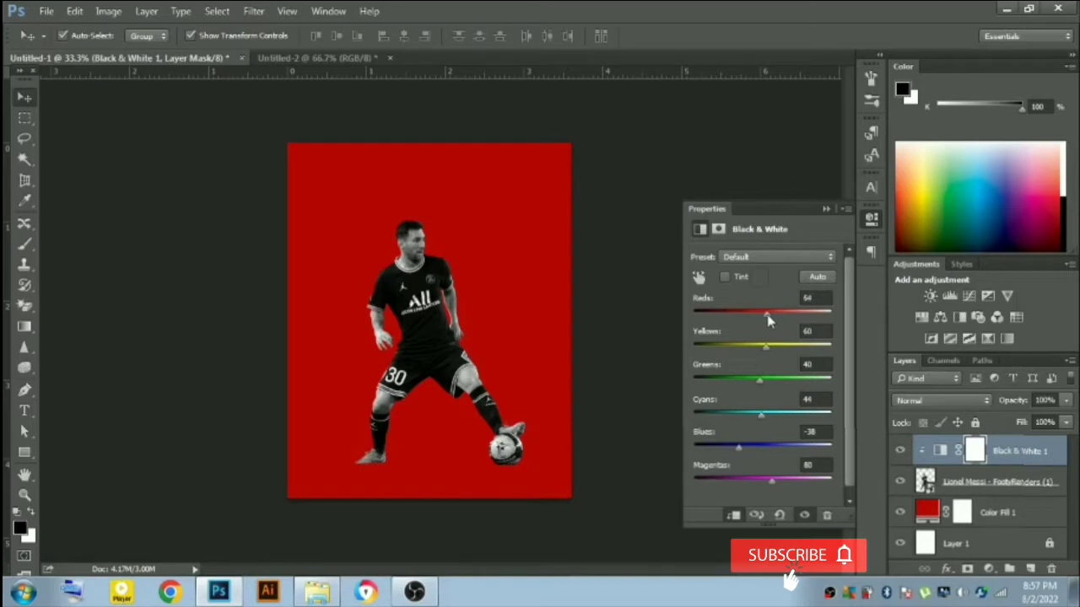
pyautogui.moveTo(768, 319); pyautogui.dragTo(767, 319)
pyautogui.click(826, 210)
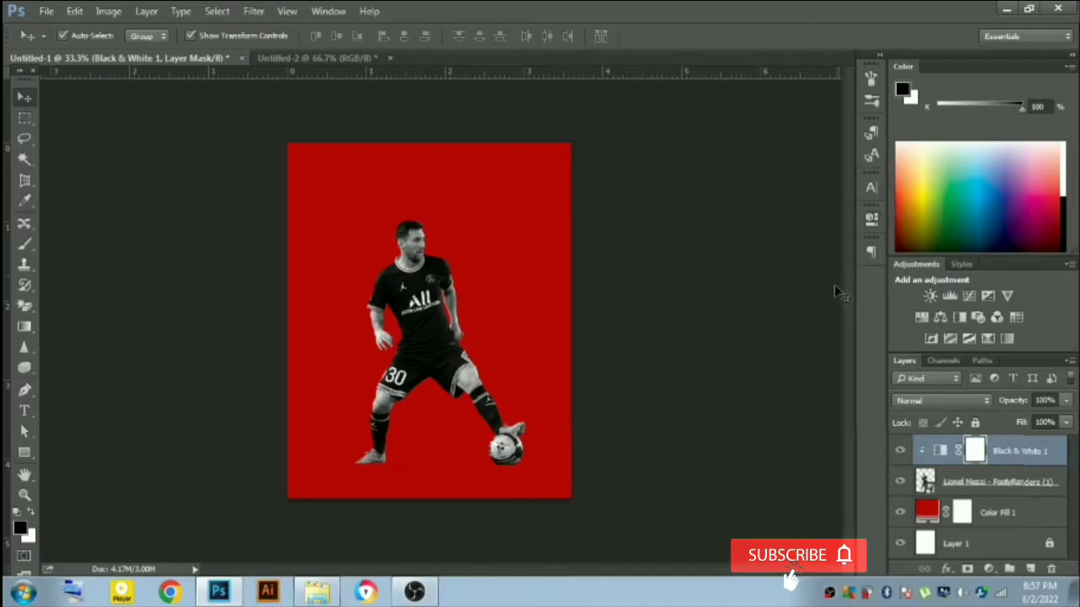
# Step: Add a new empty layer above the red Color Fill layer
pyautogui.click(1010, 491)
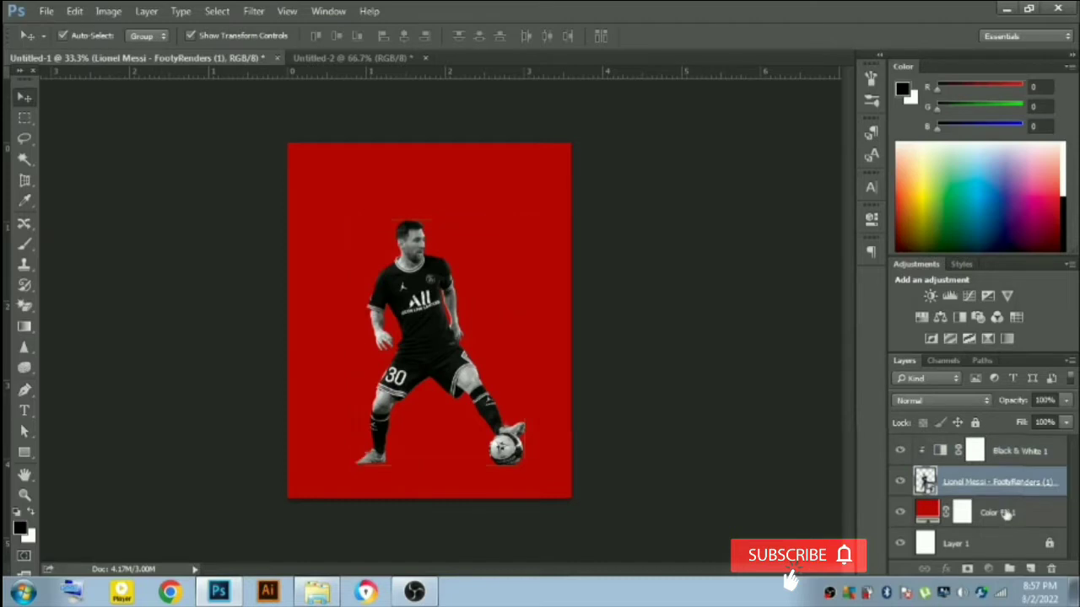
pyautogui.click(1009, 518)
pyautogui.click(1028, 569)
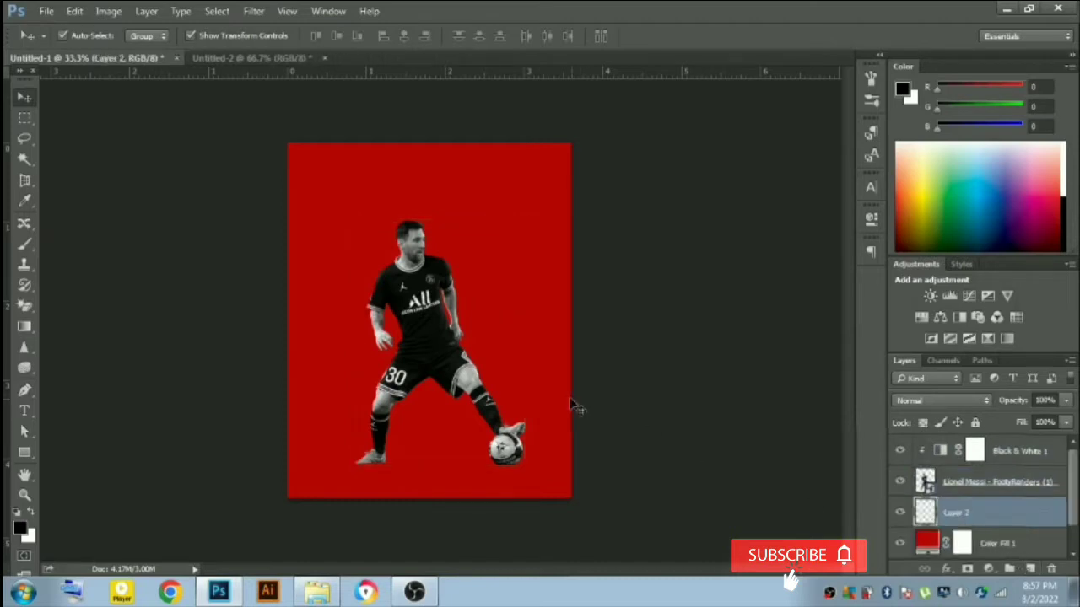
# Step: Paint a soft 500 px black brush stroke beneath the player's feet
pyautogui.press('b')
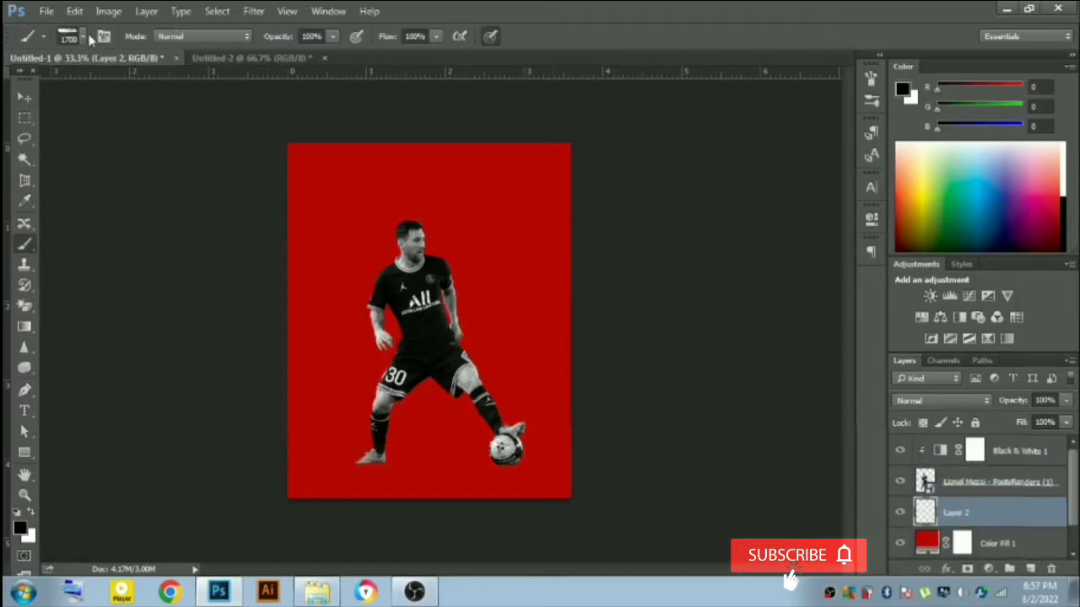
pyautogui.click(82, 37)
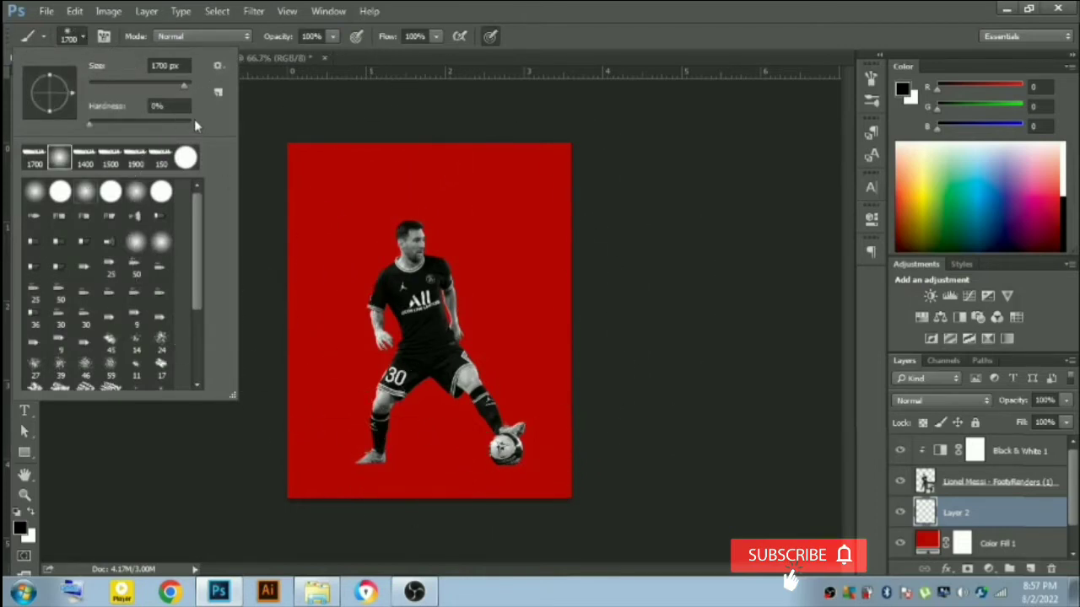
pyautogui.click(165, 86)
pyautogui.press('BackSpace')
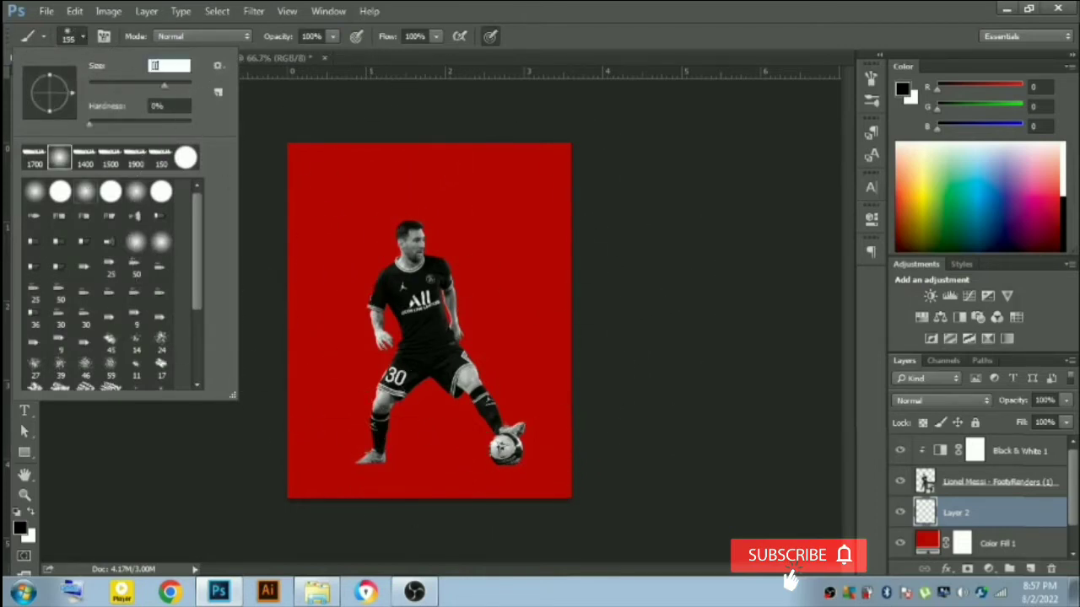
pyautogui.press('Return')
pyautogui.press('BackSpace')
pyautogui.press('Return')
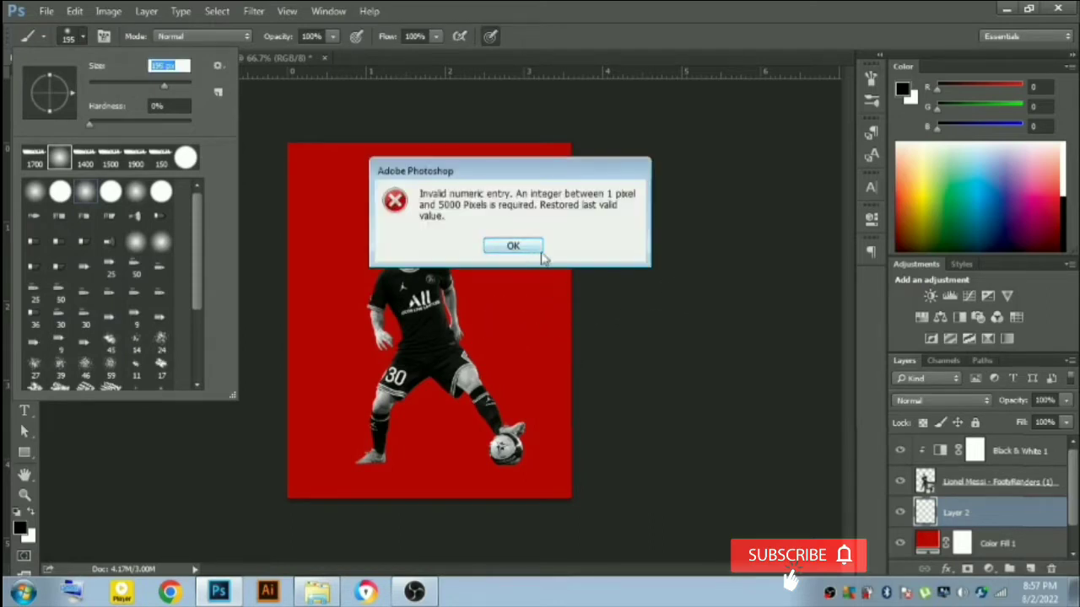
pyautogui.click(510, 245)
pyautogui.press(']')
pyautogui.press(']')
pyautogui.press(']')
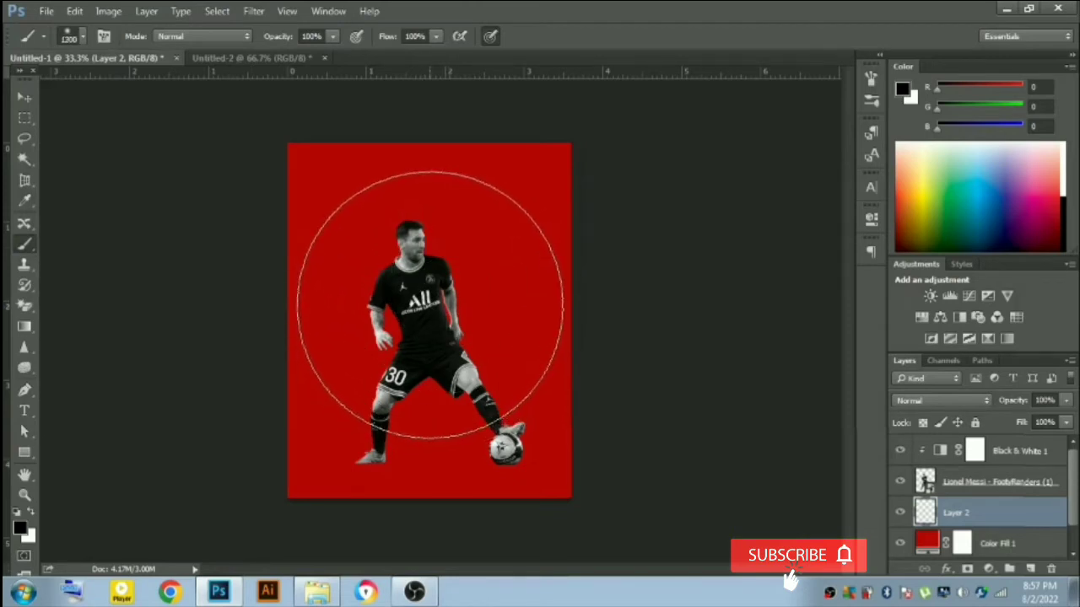
pyautogui.press('[')
pyautogui.press('[')
pyautogui.press('[')
pyautogui.press('[')
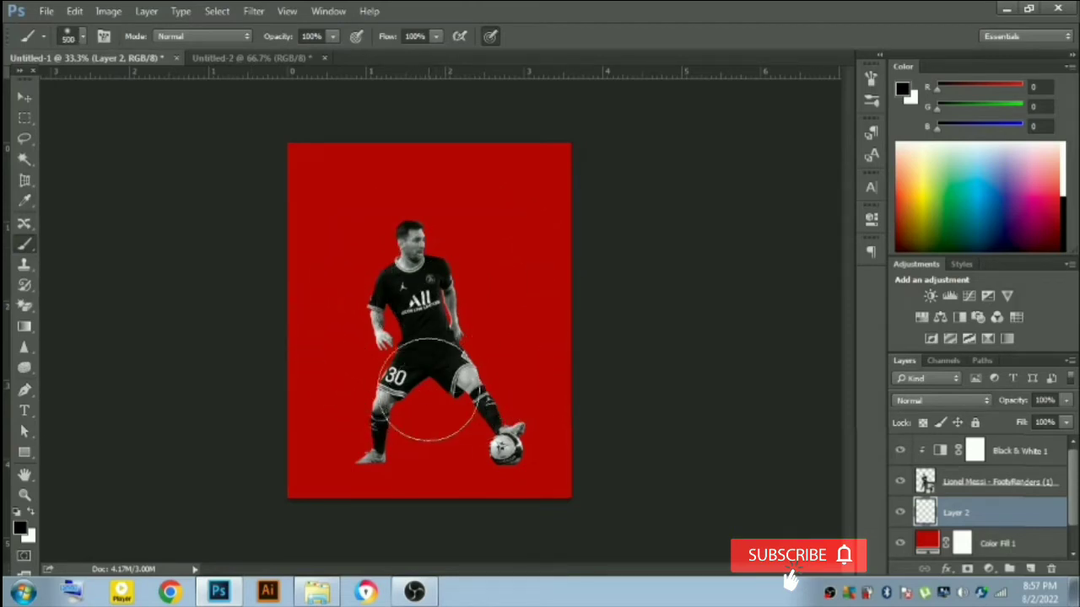
pyautogui.click(436, 395)
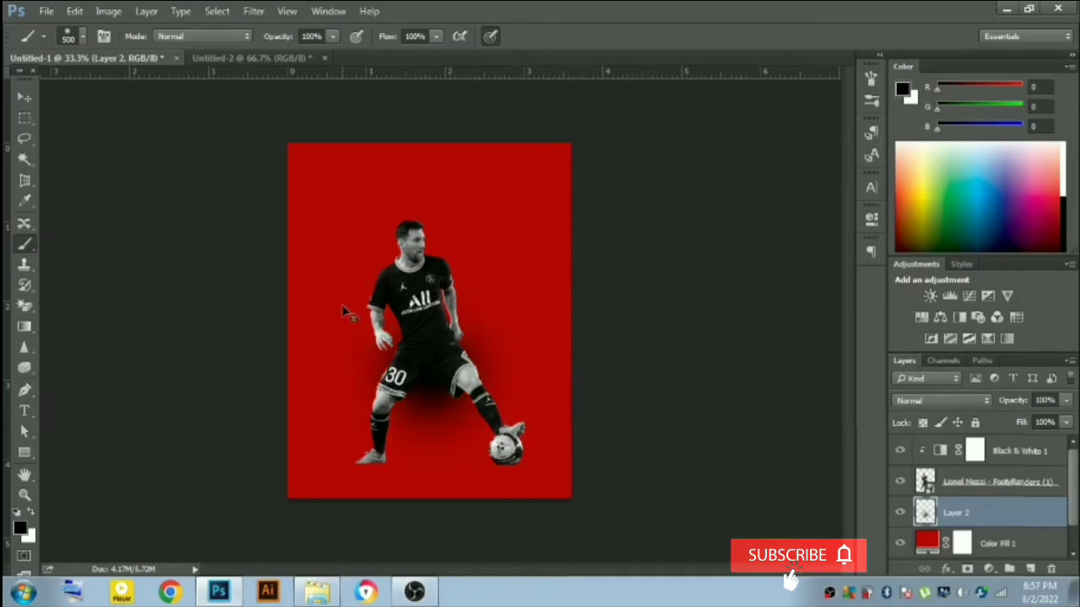
# Step: Squash the black stroke vertically into a thin flat ground shadow
pyautogui.hotkey('ctrl', 't')
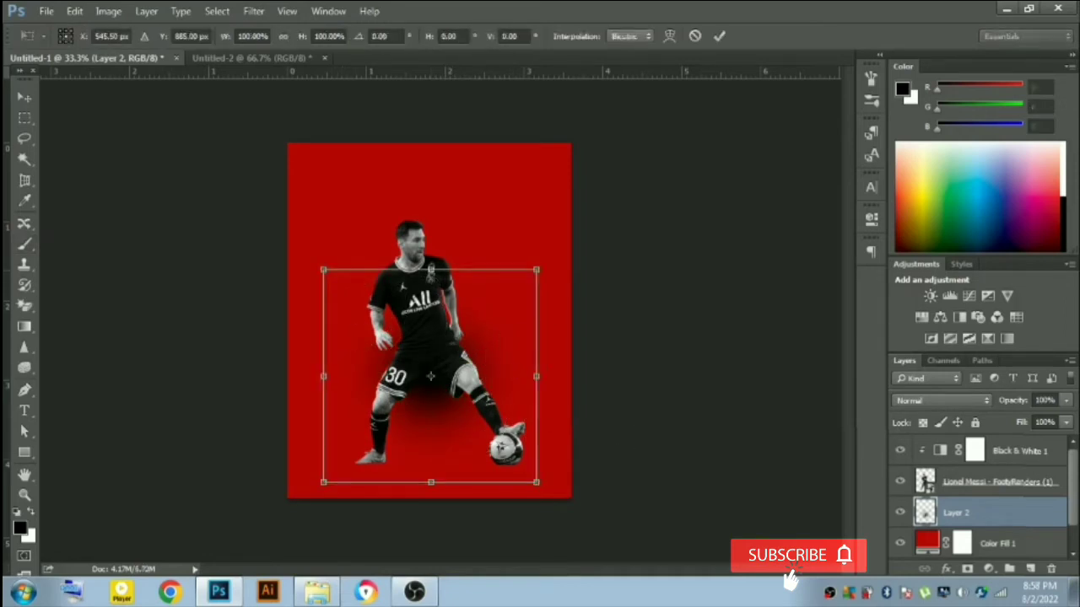
pyautogui.moveTo(430, 271); pyautogui.dragTo(430, 473)
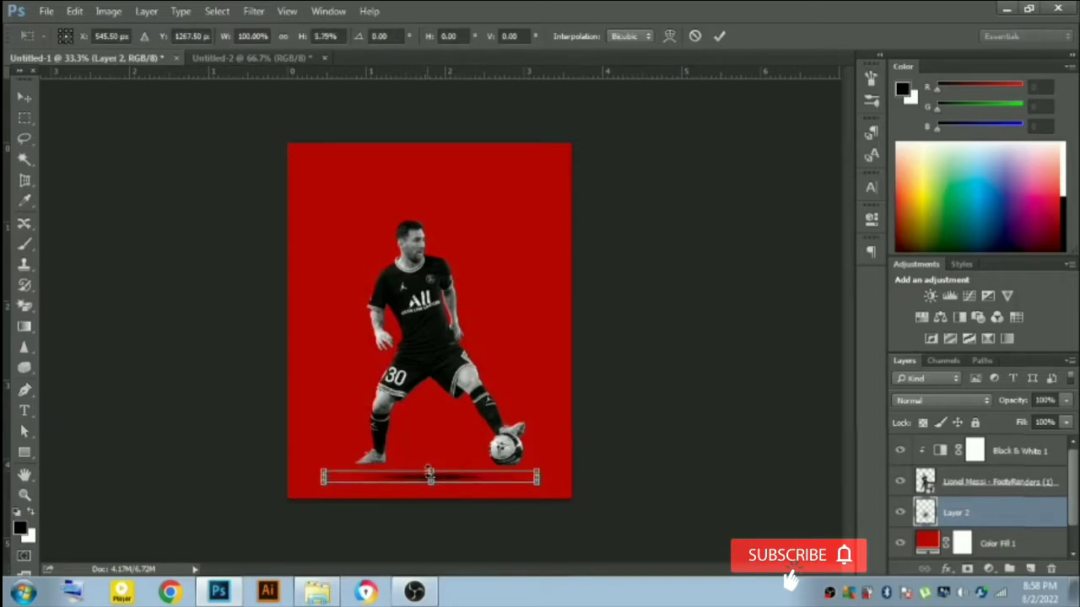
pyautogui.press('b')
pyautogui.press('Return')
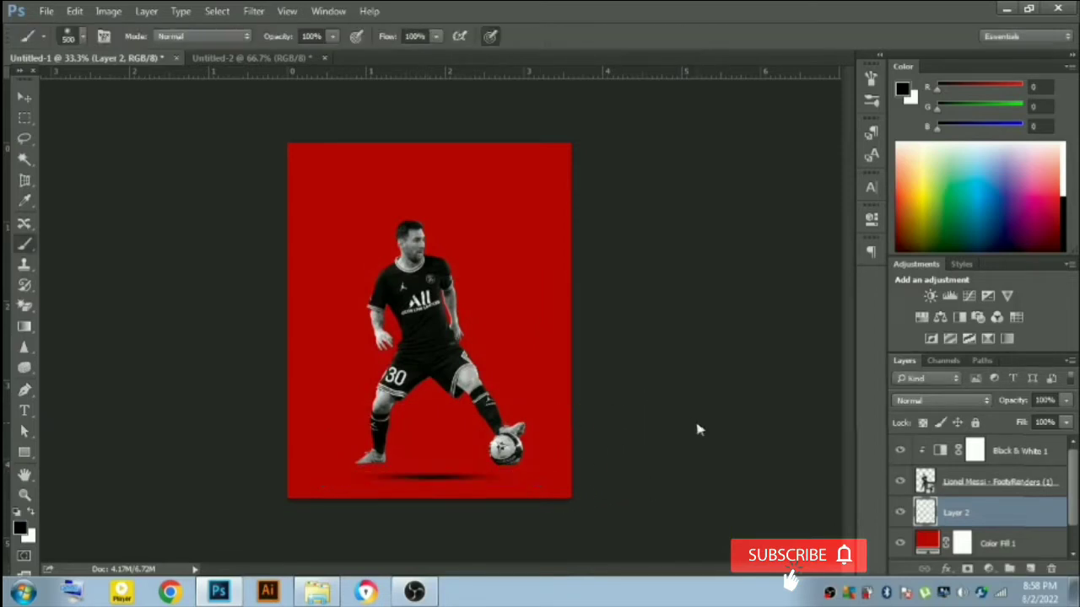
# Step: Move the ground shadow slightly left, under the player's feet
pyautogui.press('v')
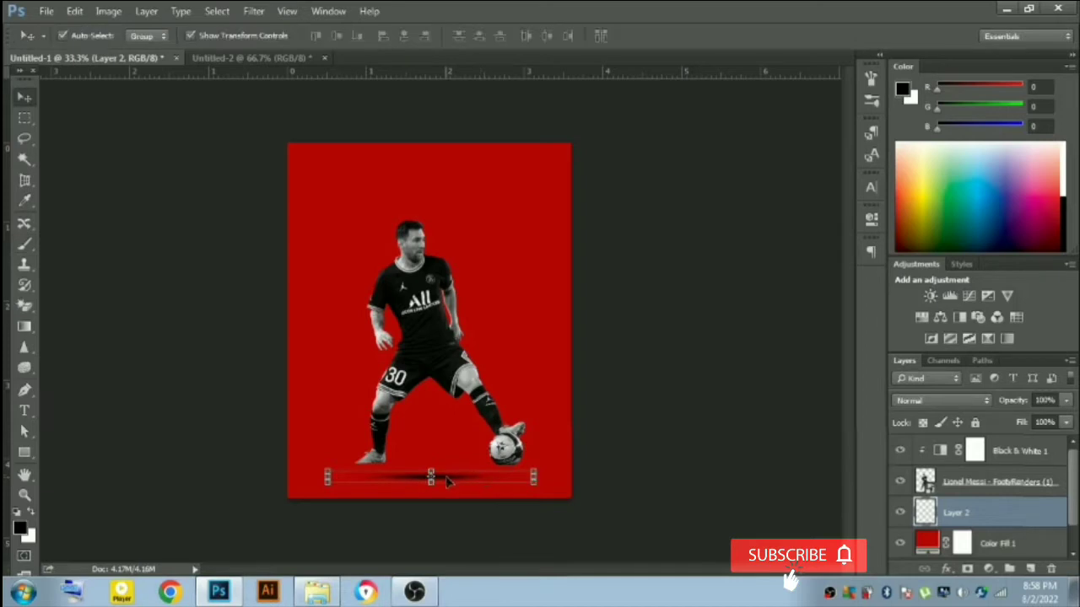
pyautogui.click(680, 436)
pyautogui.click(432, 481)
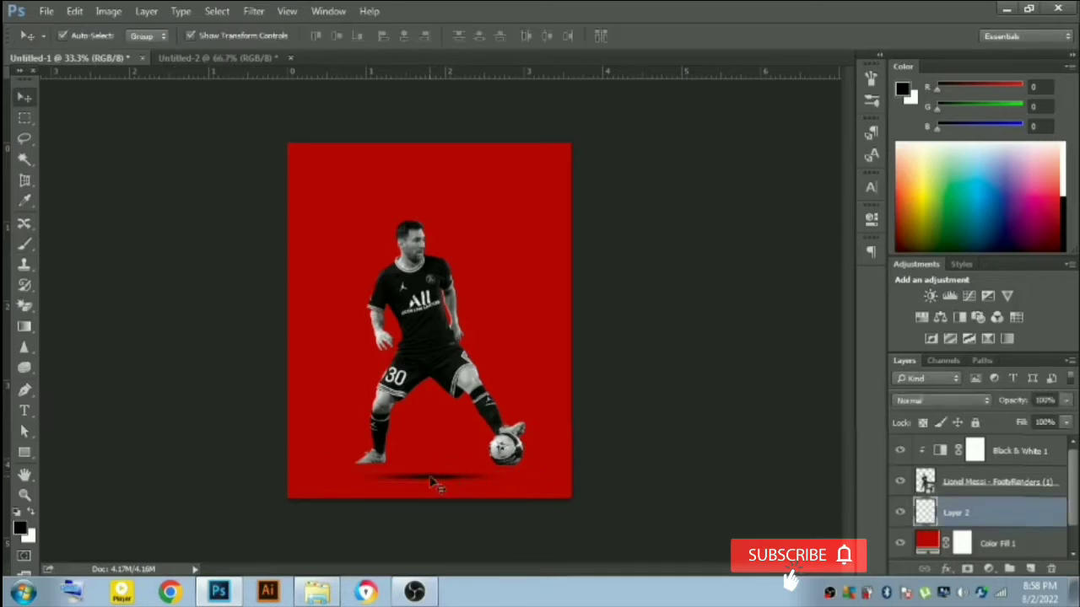
pyautogui.moveTo(432, 482); pyautogui.dragTo(382, 469)
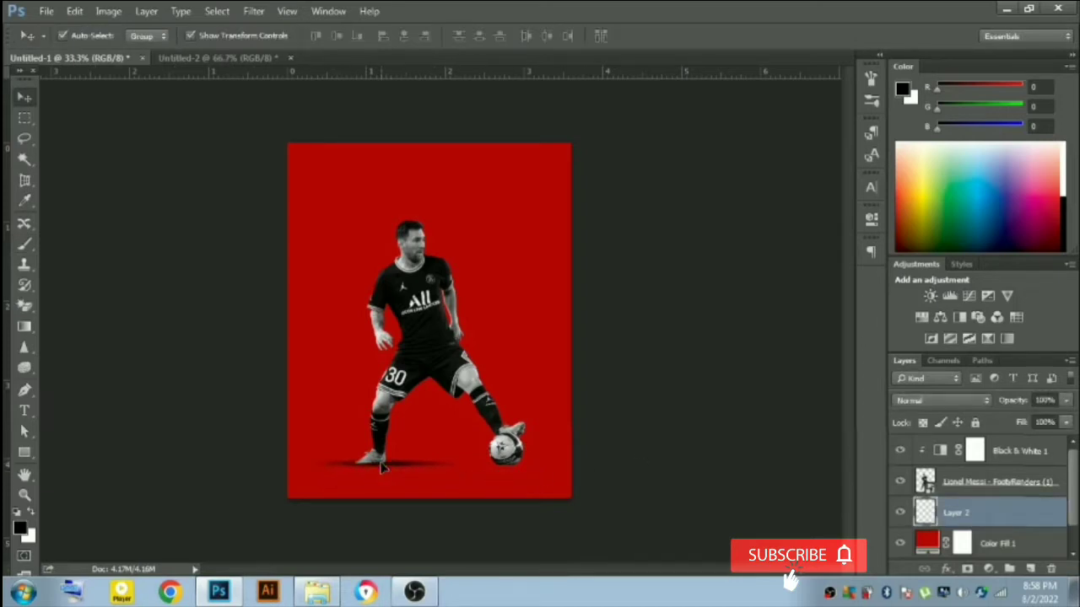
pyautogui.moveTo(380, 468); pyautogui.dragTo(374, 470)
pyautogui.click(377, 470)
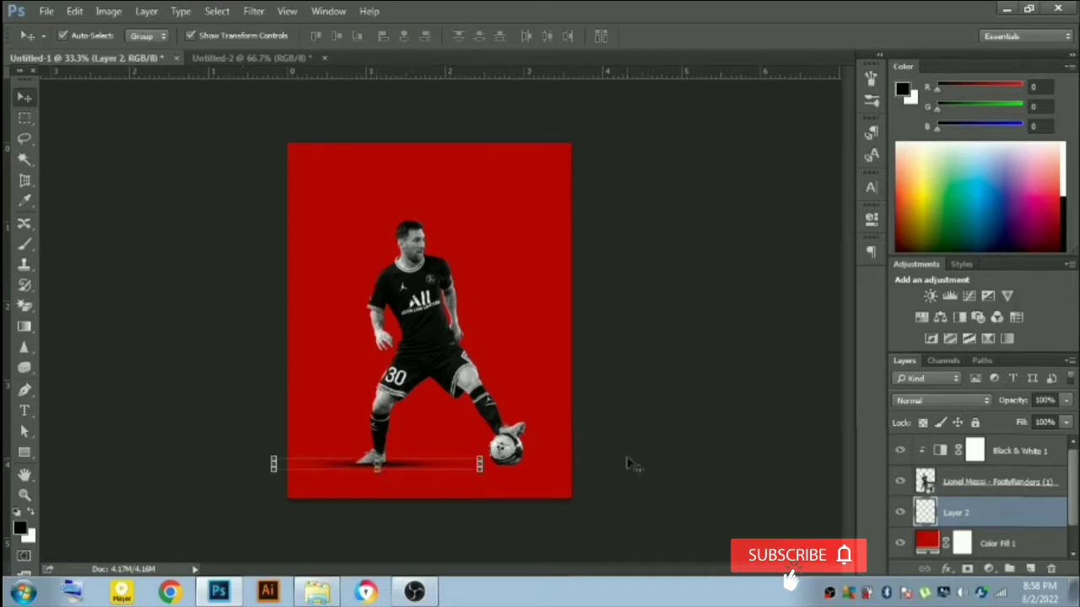
# Step: Try painting a diagonal shadow behind the leg and ball, then undo it
pyautogui.press('b')
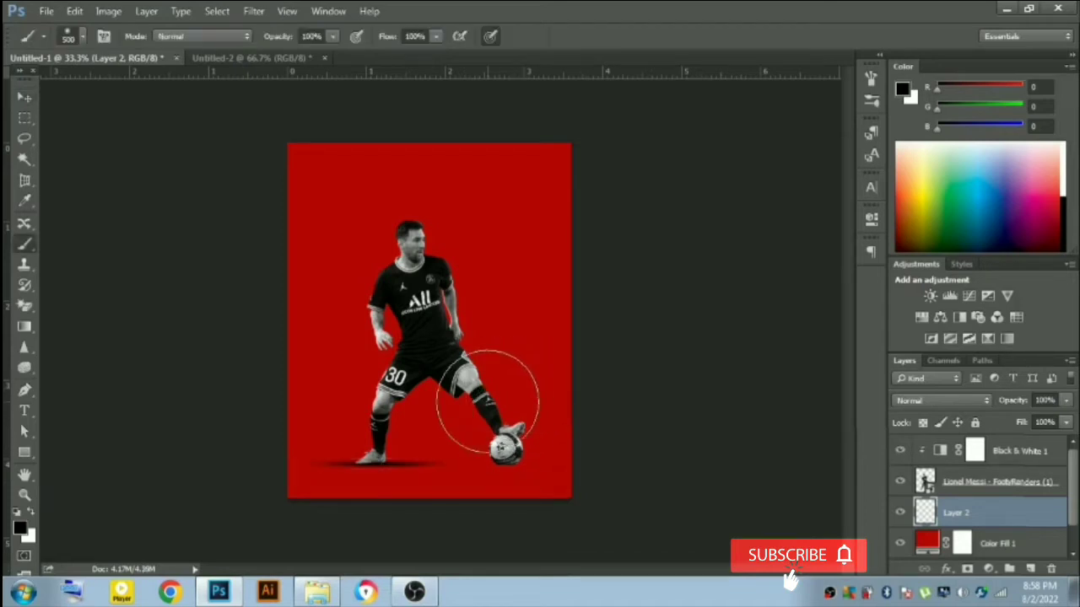
pyautogui.click(485, 403)
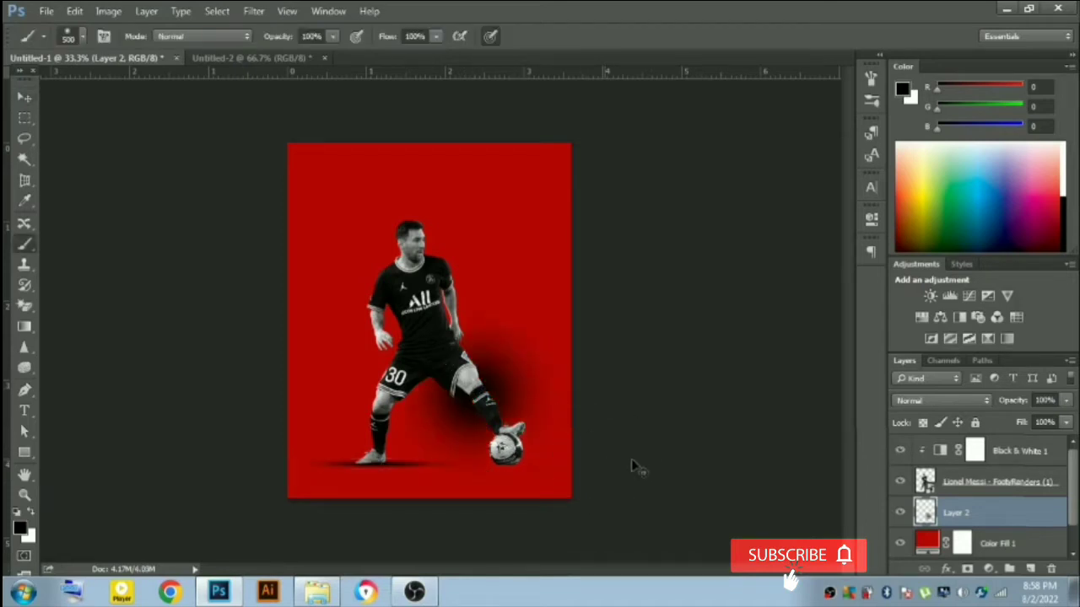
pyautogui.hotkey('ctrl', 't')
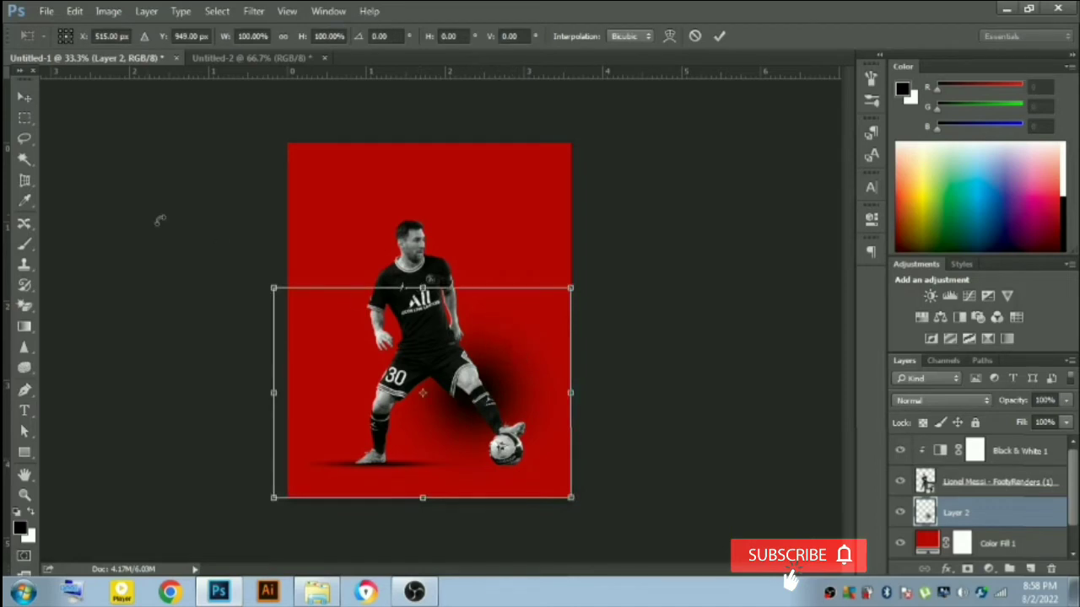
pyautogui.press('Return')
pyautogui.click(646, 297)
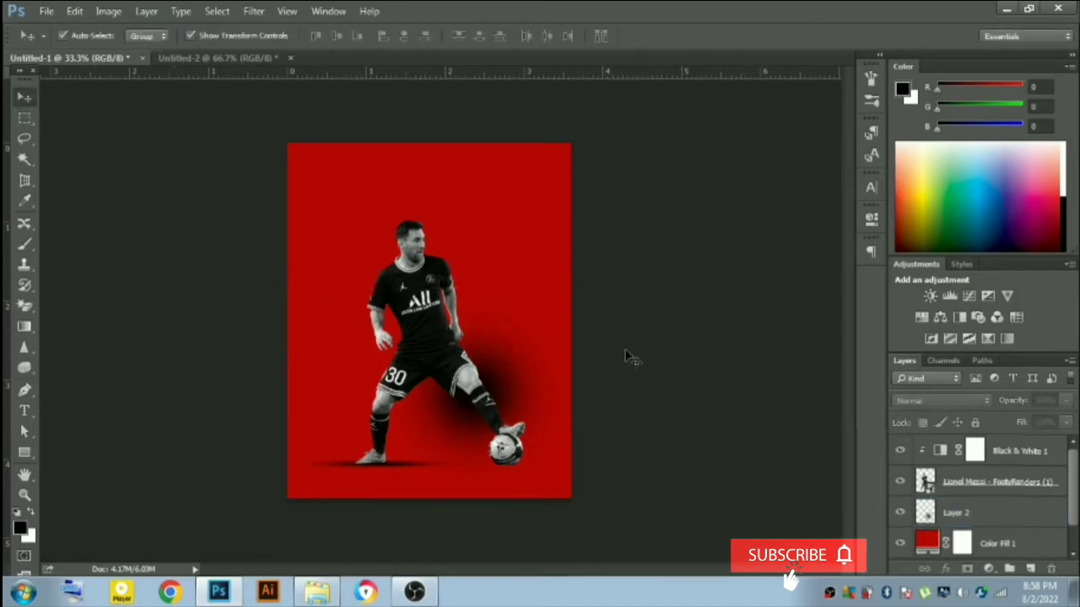
pyautogui.hotkey('ctrl', 'z')
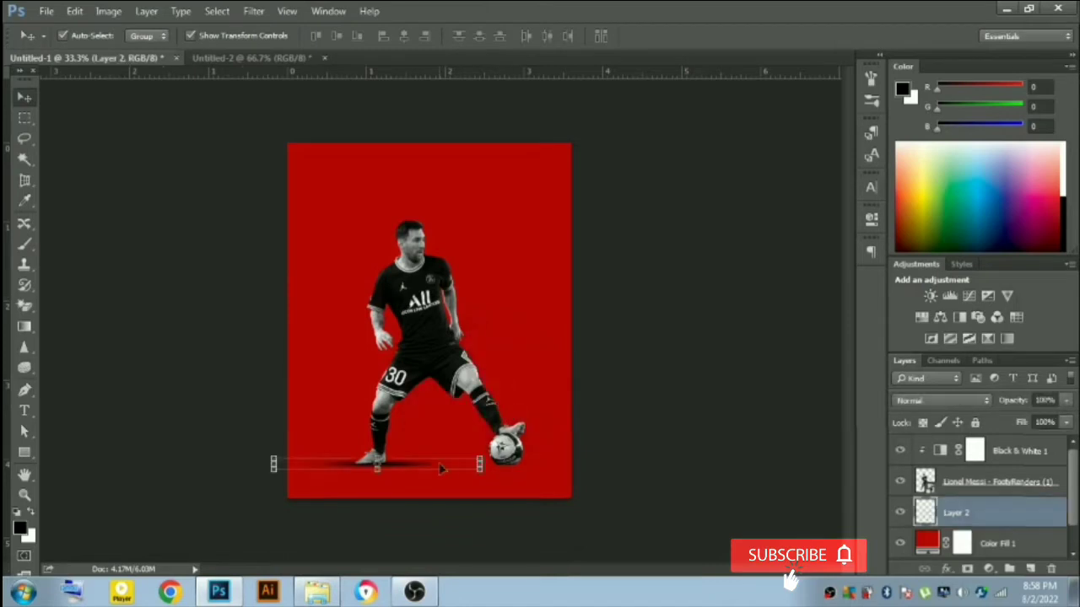
# Step: Duplicate the shadow layer and slide the copy right past the ball
pyautogui.hotkey('ctrl', 'j')
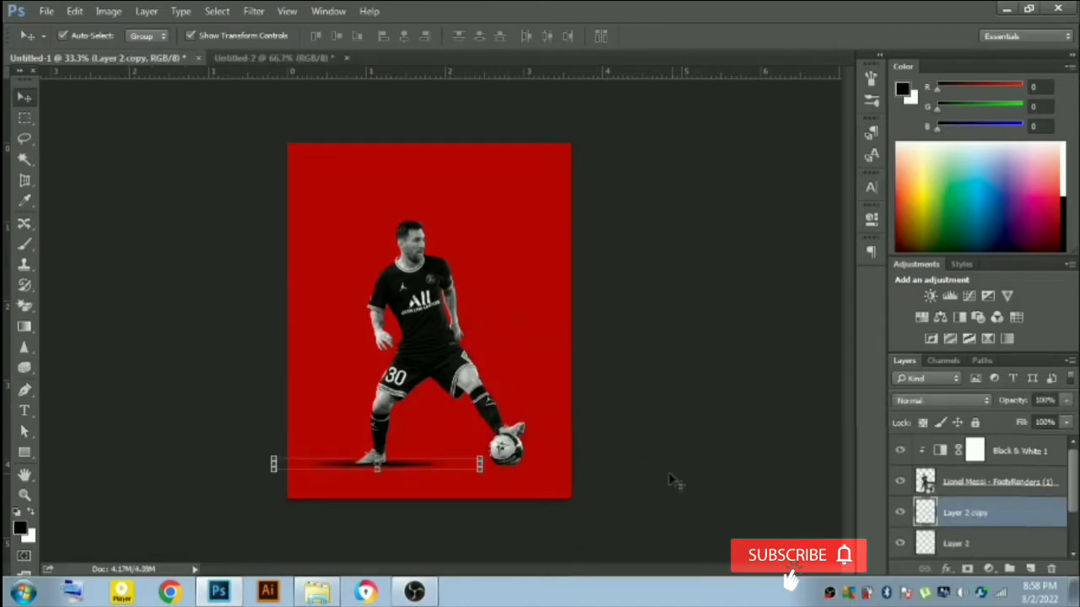
pyautogui.click(707, 431)
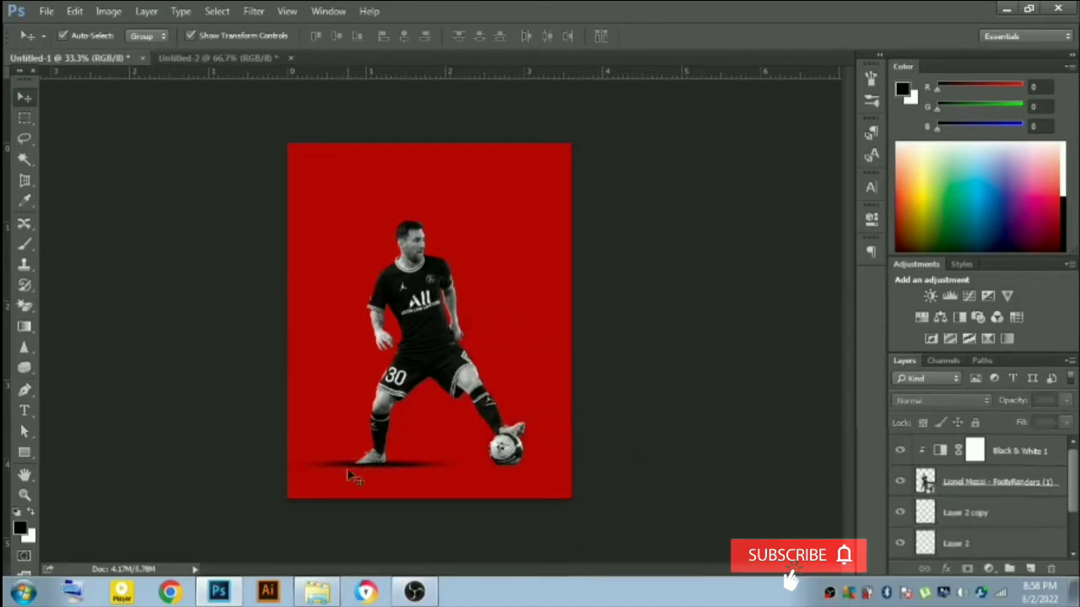
pyautogui.moveTo(400, 469); pyautogui.dragTo(528, 472)
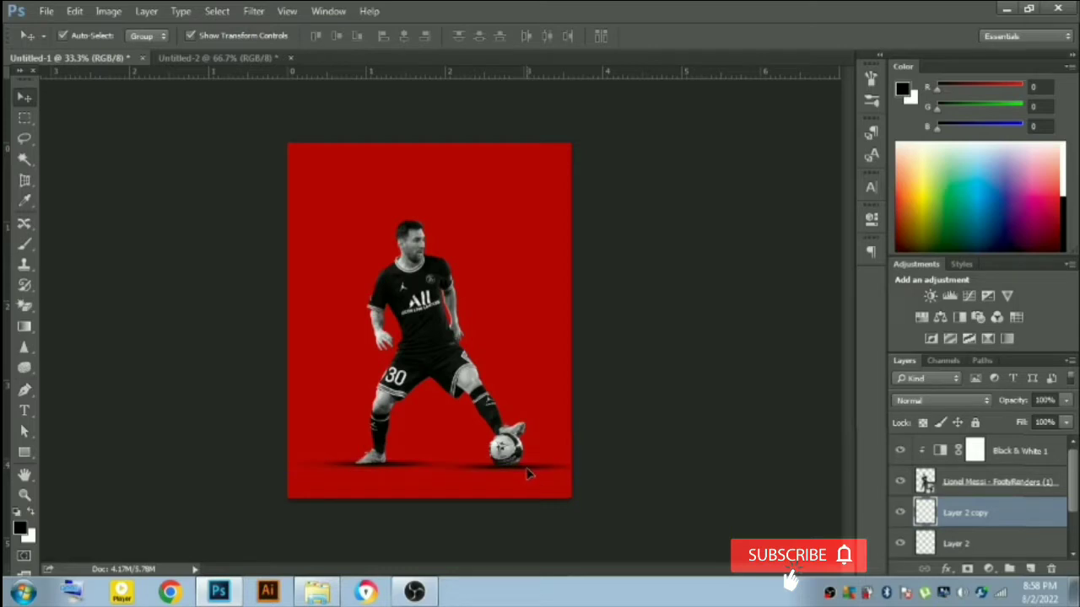
pyautogui.press('Left')
pyautogui.press('Left')
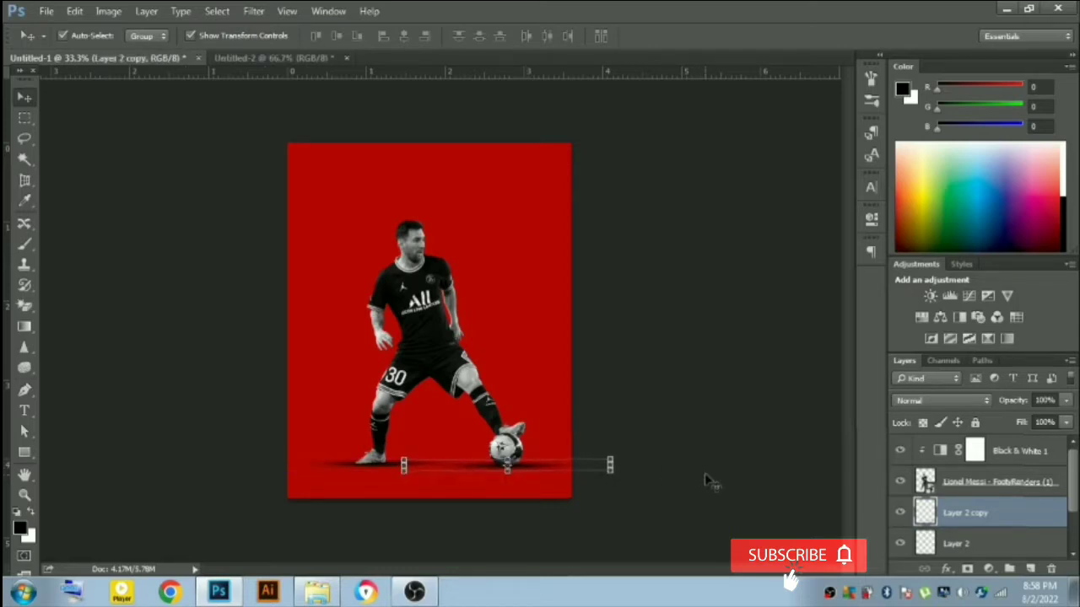
# Step: Group the two shadow layers and lower the group's fill to 87%
pyautogui.click(718, 386)
pyautogui.click(967, 546)
pyautogui.keyDown('shift'); pyautogui.click(968, 513); pyautogui.keyUp('shift')
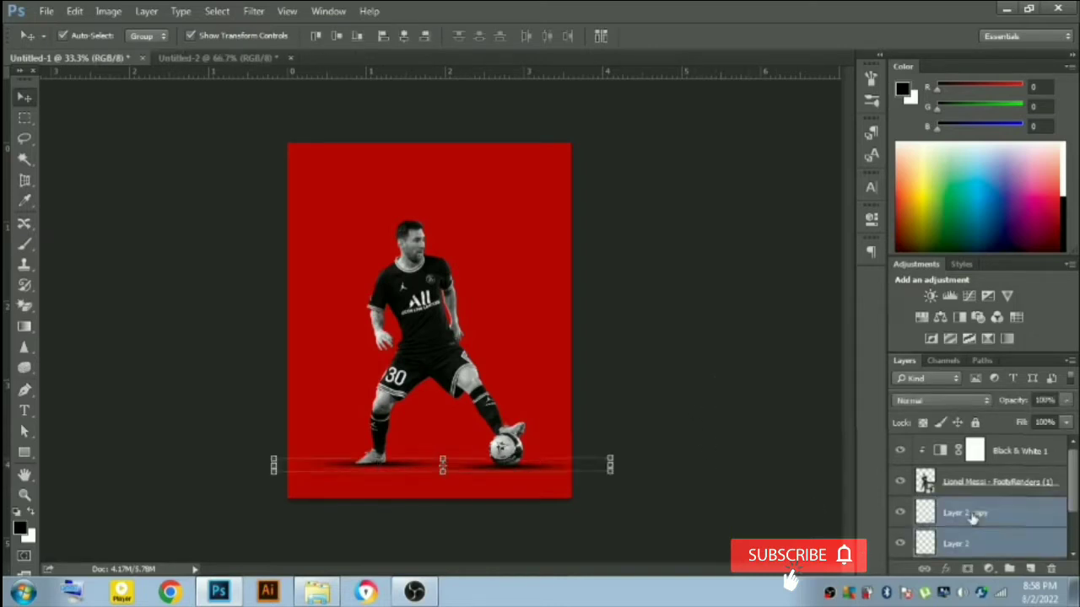
pyautogui.hotkey('ctrl', 'g')
pyautogui.click(1066, 421)
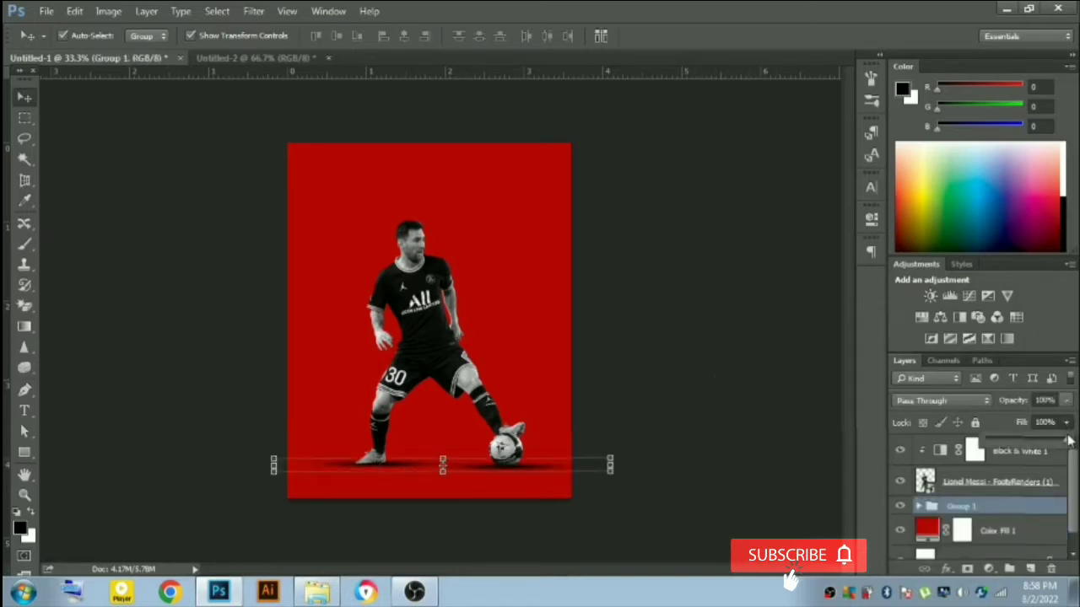
pyautogui.moveTo(1067, 438); pyautogui.dragTo(1059, 445)
pyautogui.click(754, 381)
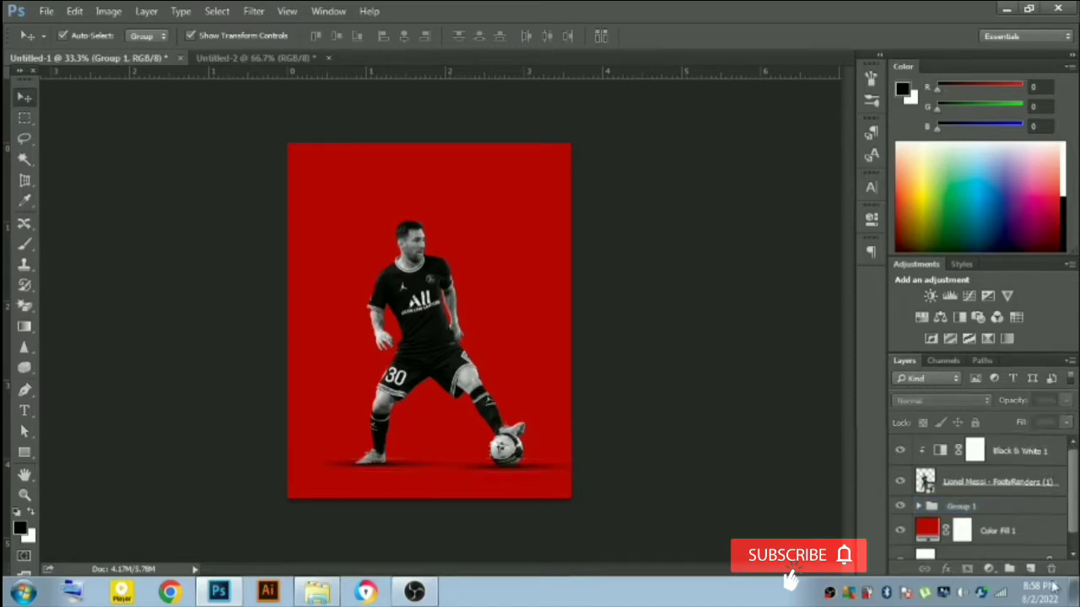
# Step: Group the player, Black & White layer and shadows, nudge it down, and start a text layer
pyautogui.click(1011, 460)
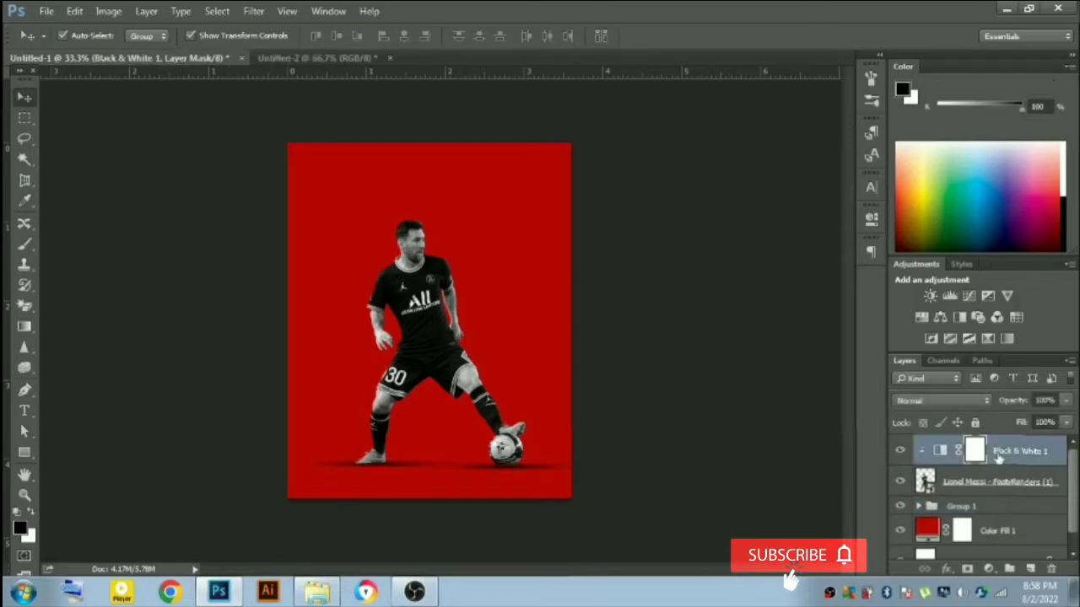
pyautogui.keyDown('ctrl'); pyautogui.click(992, 510); pyautogui.keyUp('ctrl')
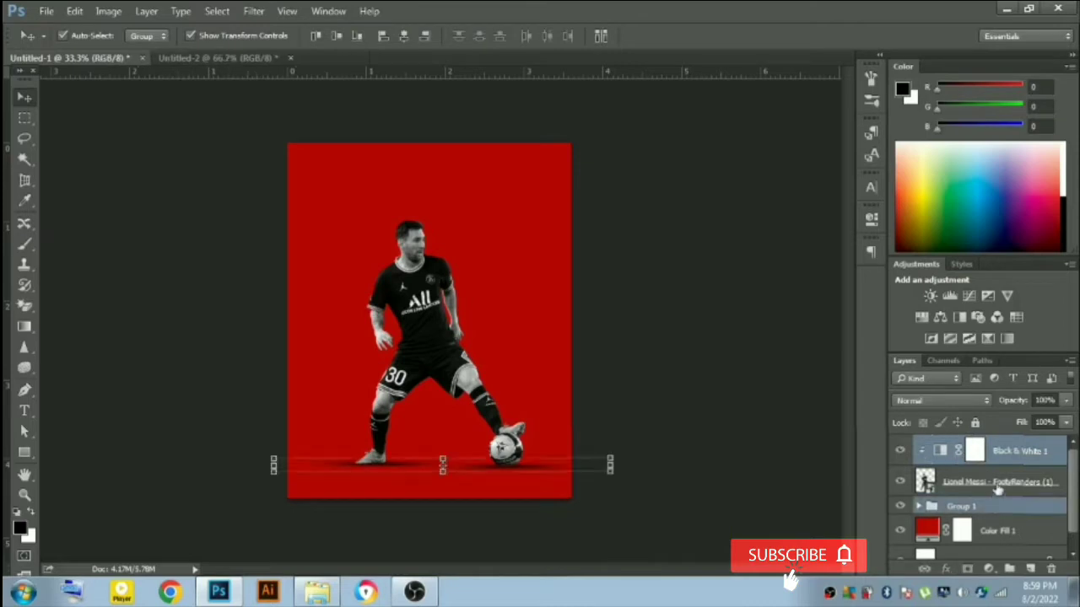
pyautogui.keyDown('ctrl'); pyautogui.click(998, 484); pyautogui.keyUp('ctrl')
pyautogui.hotkey('ctrl', 'g')
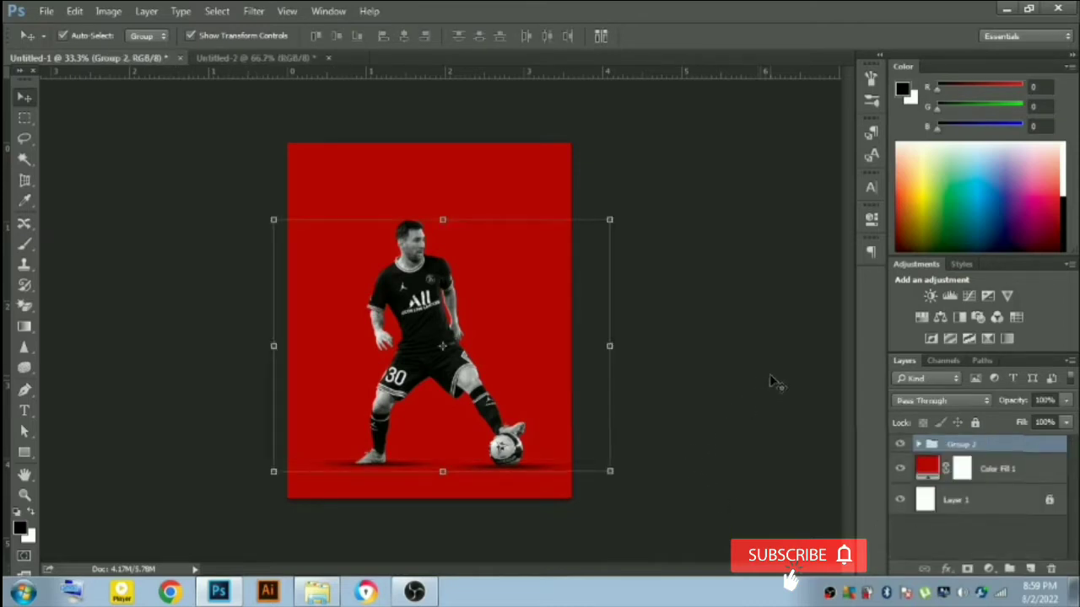
pyautogui.hotkey('shift', 'Down')
pyautogui.hotkey('shift', 'Down')
pyautogui.hotkey('shift', 'Down')
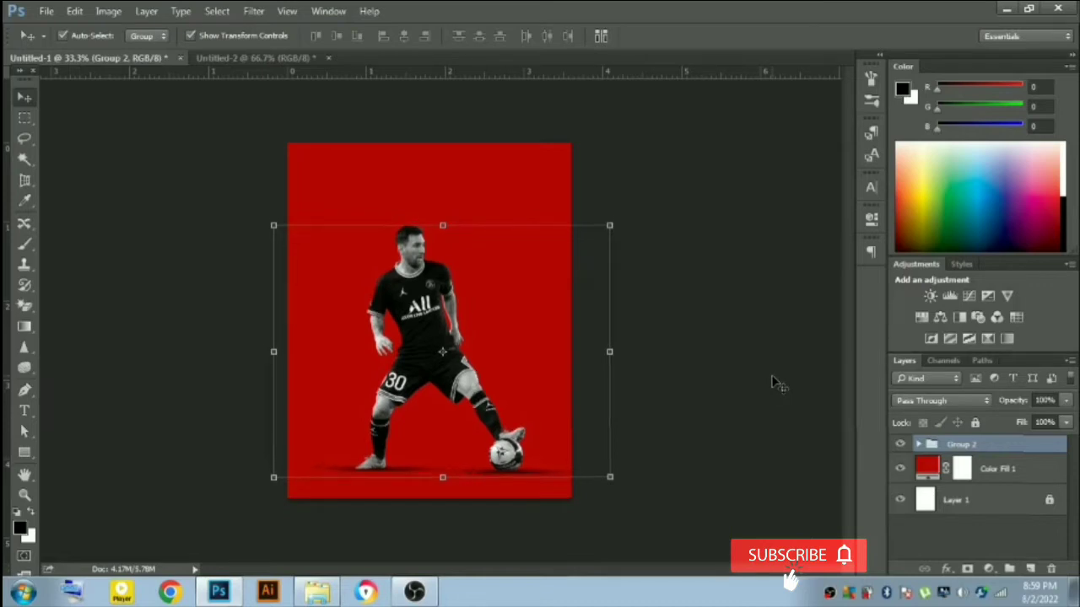
pyautogui.click(742, 317)
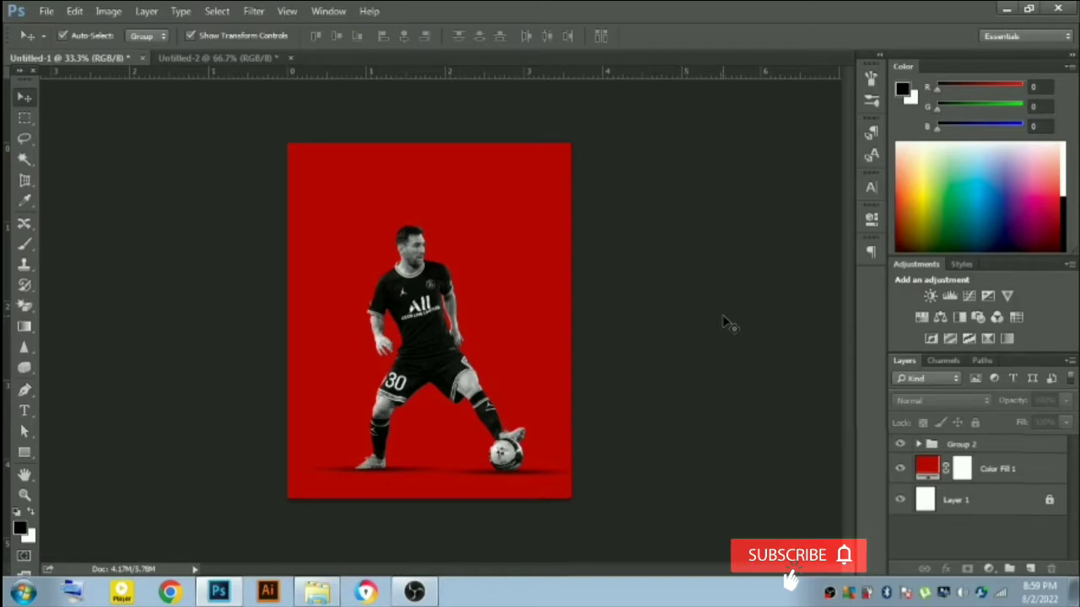
pyautogui.press('t')
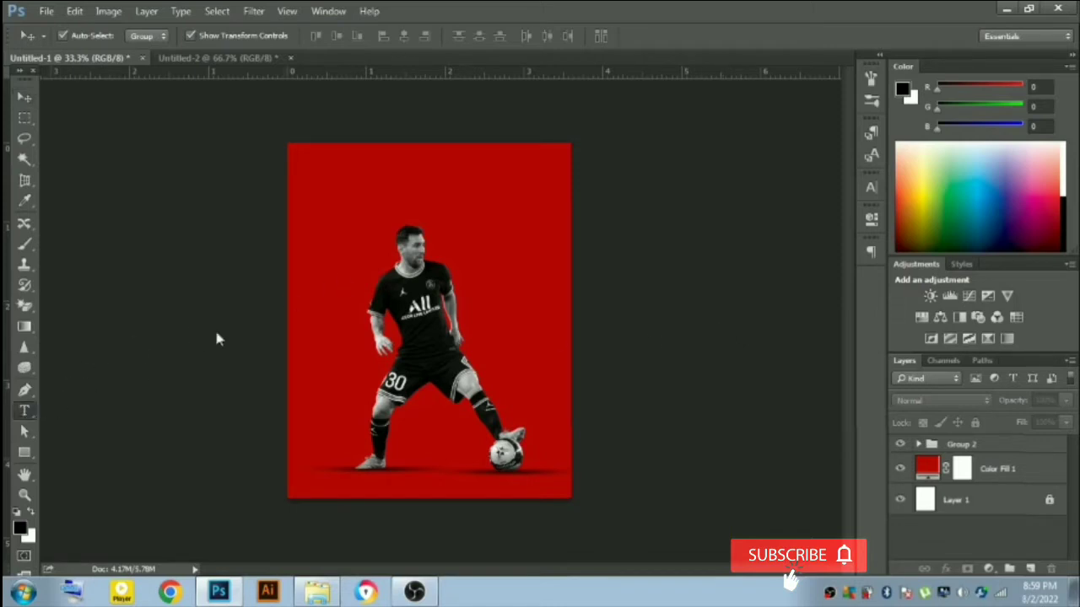
pyautogui.click(365, 207)
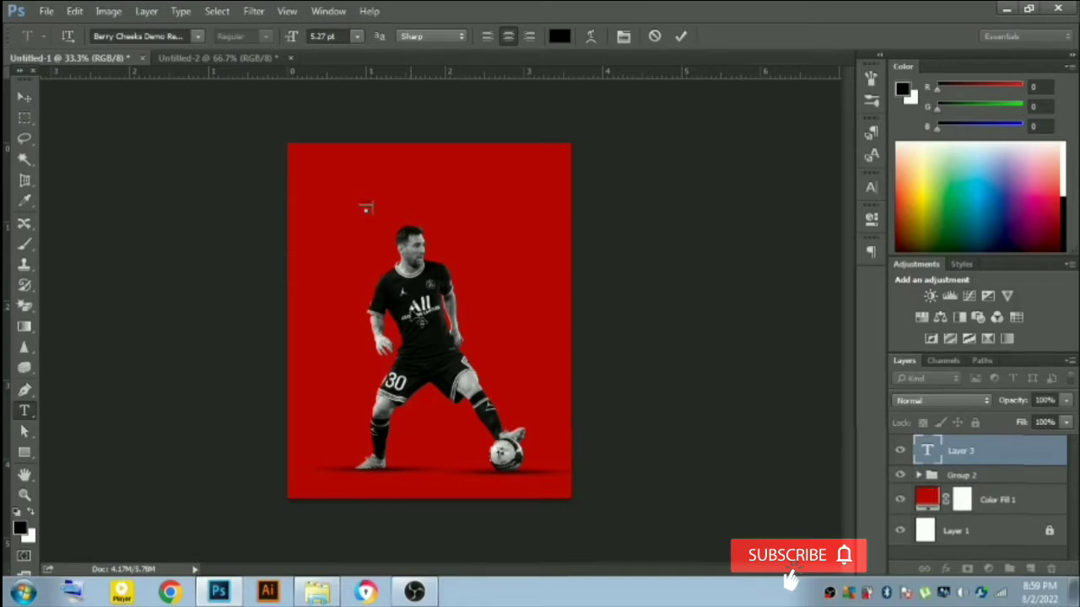
# Step: Type 'messi' at 72 pt
pyautogui.click(871, 186)
pyautogui.click(763, 220)
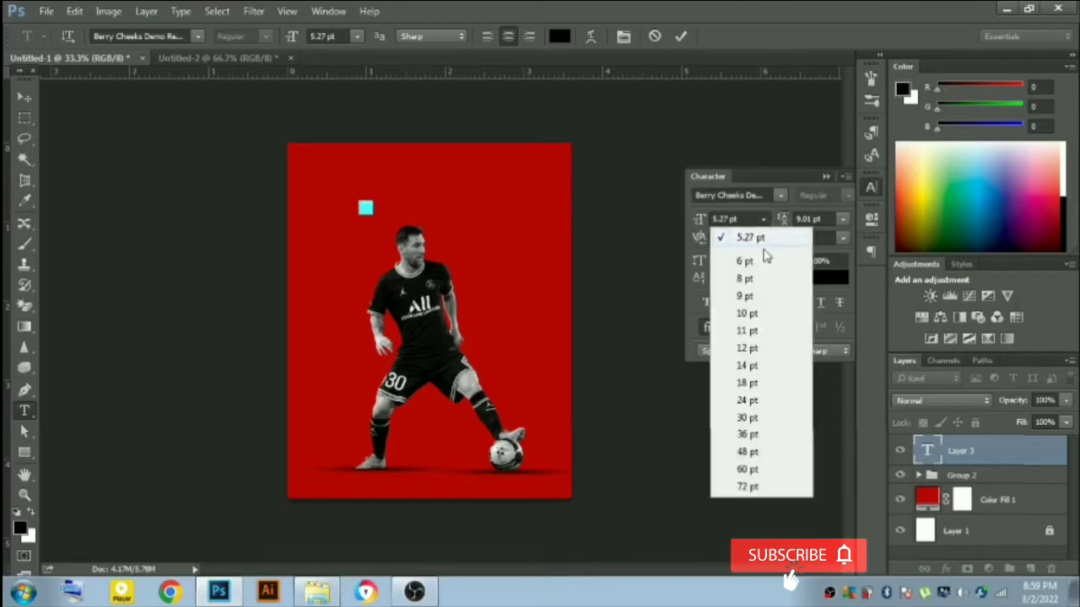
pyautogui.click(742, 486)
pyautogui.write('messi')
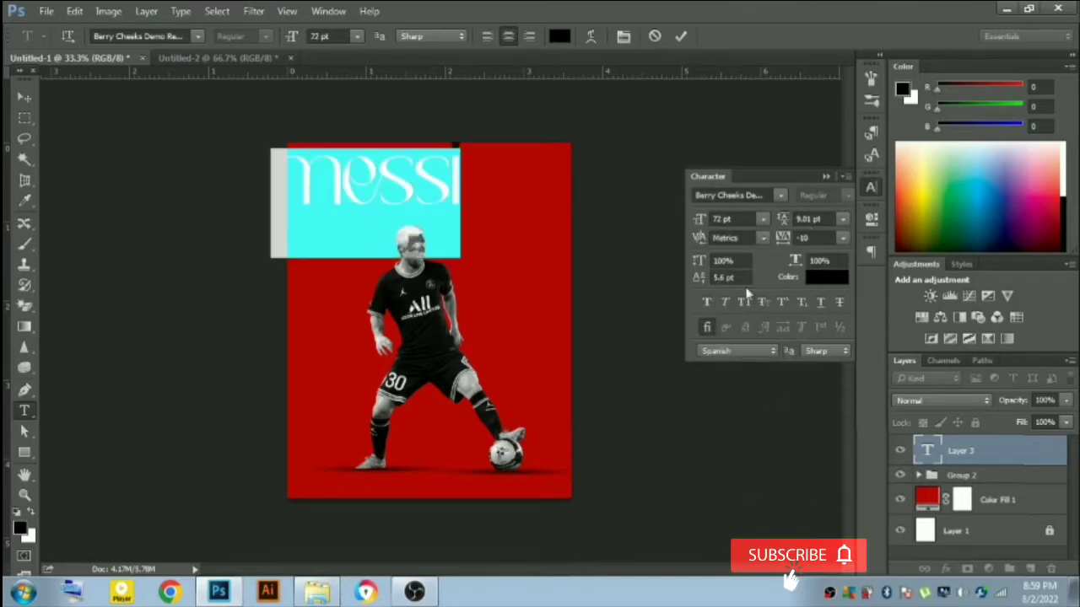
# Step: Set the messi text to Nagasaki Regular with tracking 0 and commit it
pyautogui.click(764, 194)
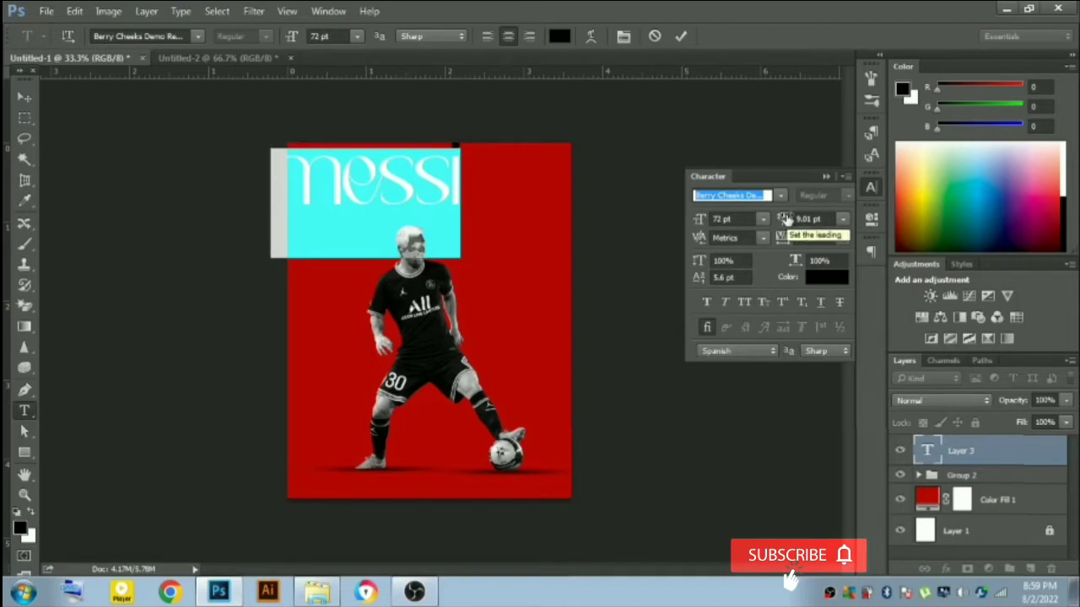
pyautogui.hotkey('alt', 'Down')
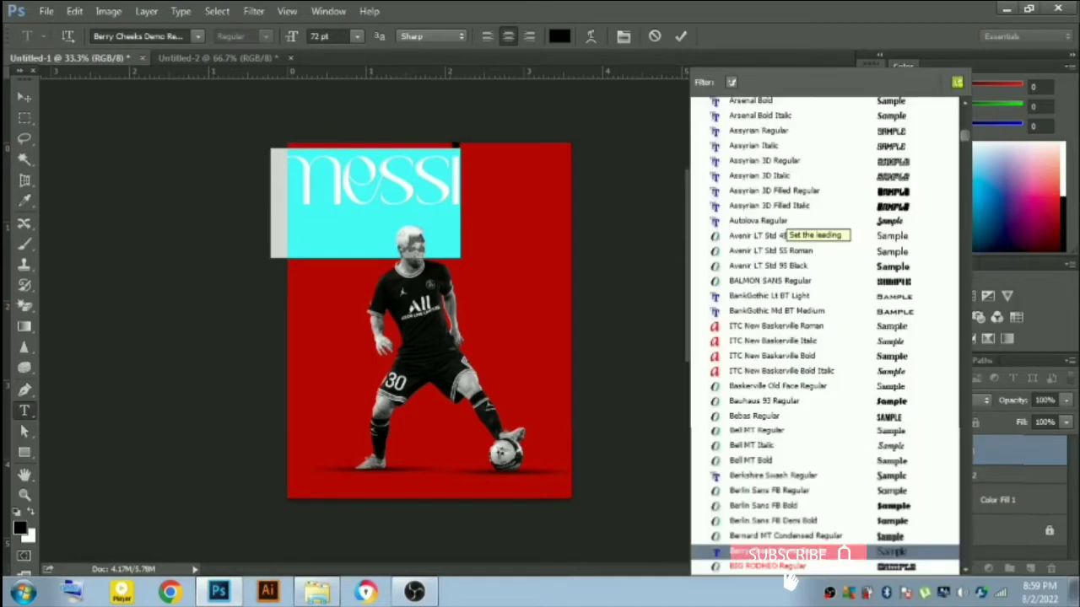
pyautogui.scroll(5, 785, 220)
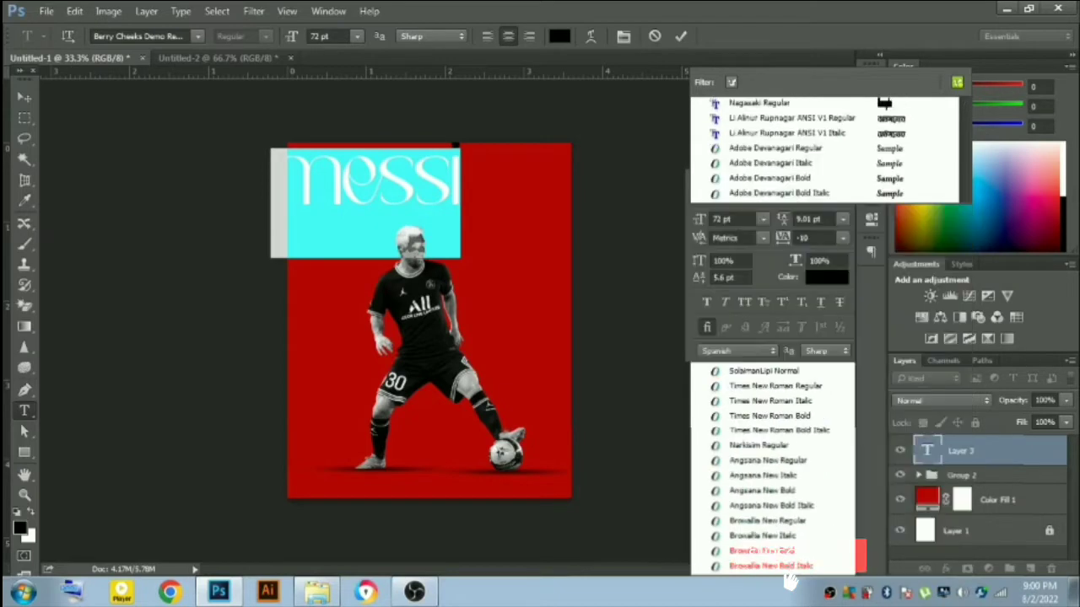
pyautogui.click(763, 102)
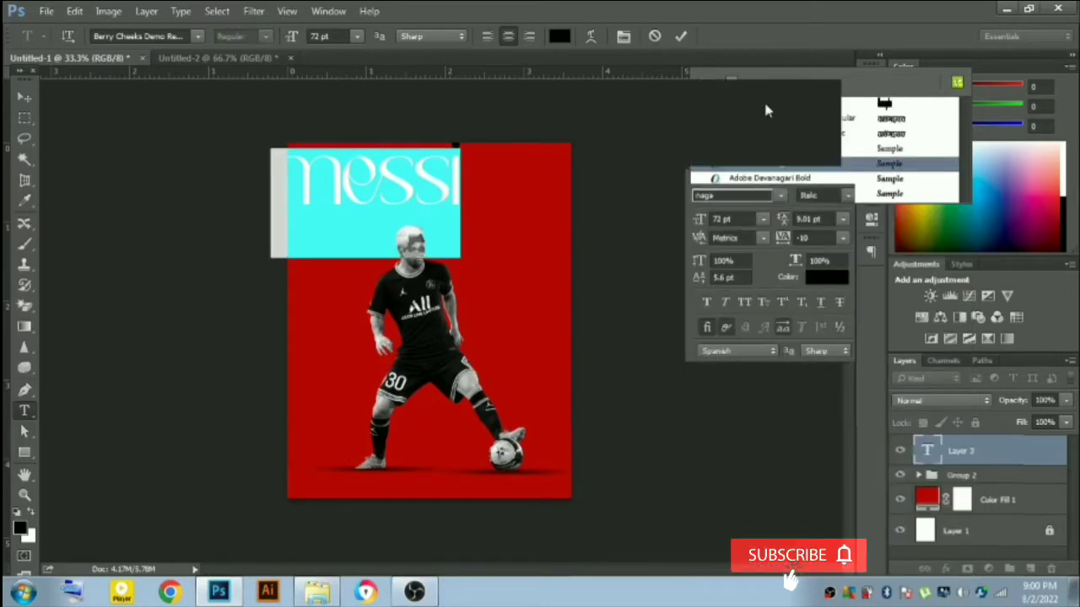
pyautogui.moveTo(702, 264); pyautogui.dragTo(696, 263)
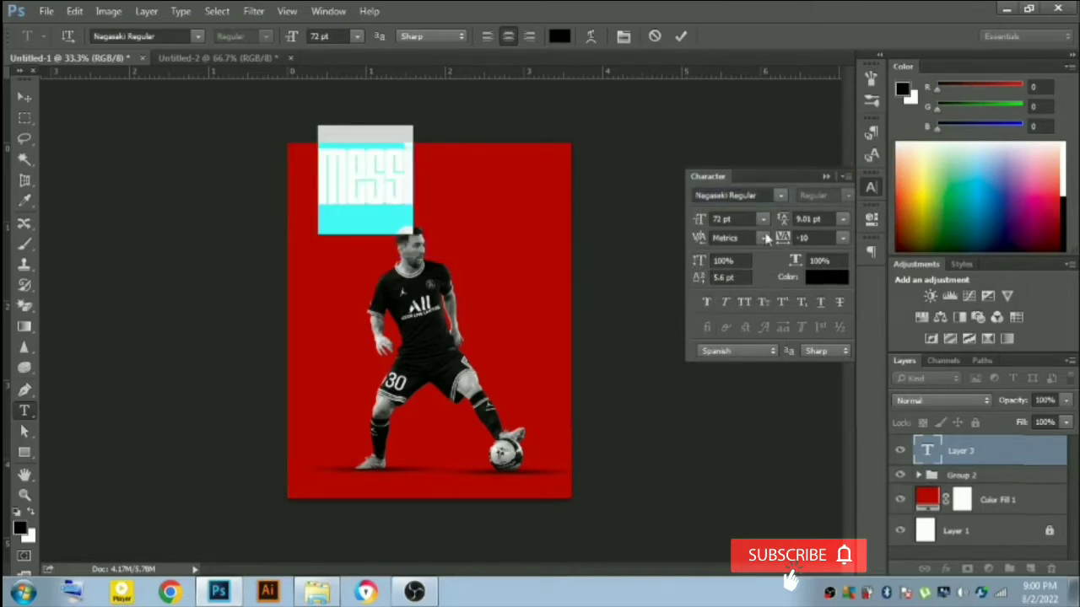
pyautogui.click(841, 243)
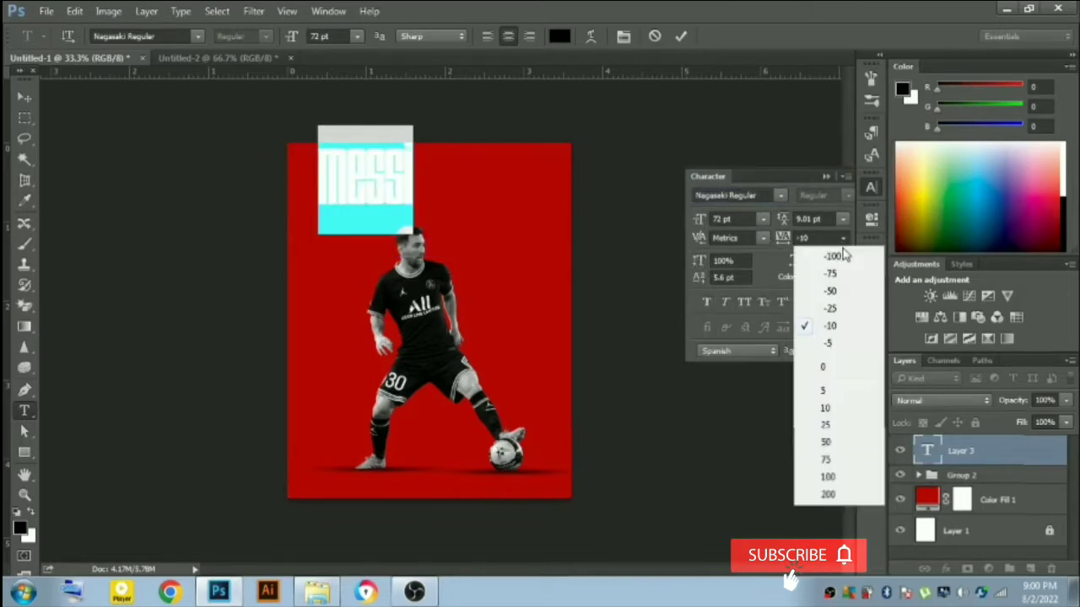
pyautogui.click(832, 369)
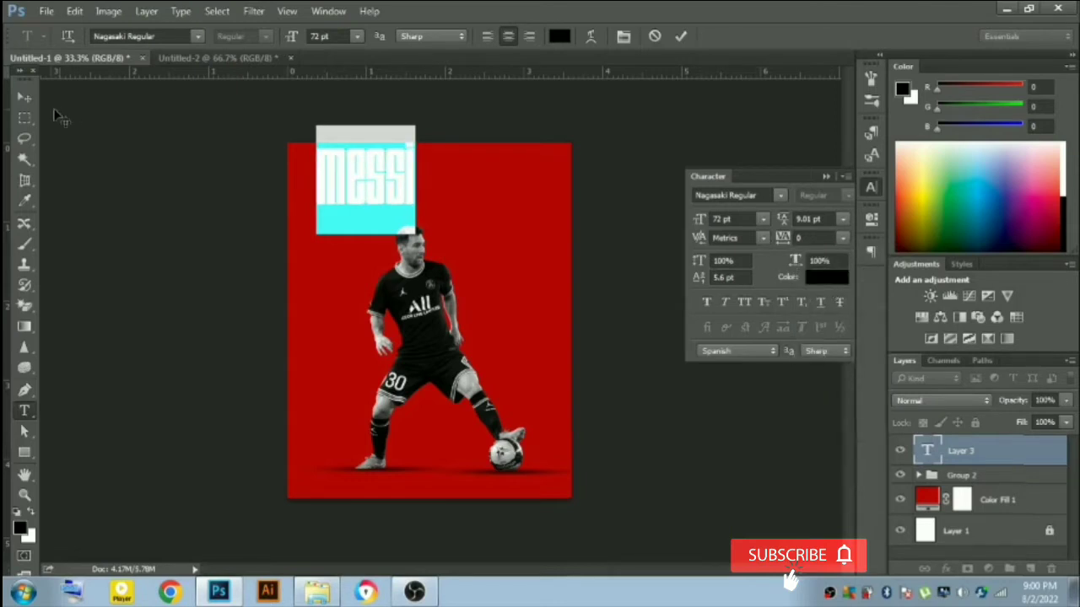
pyautogui.click(25, 97)
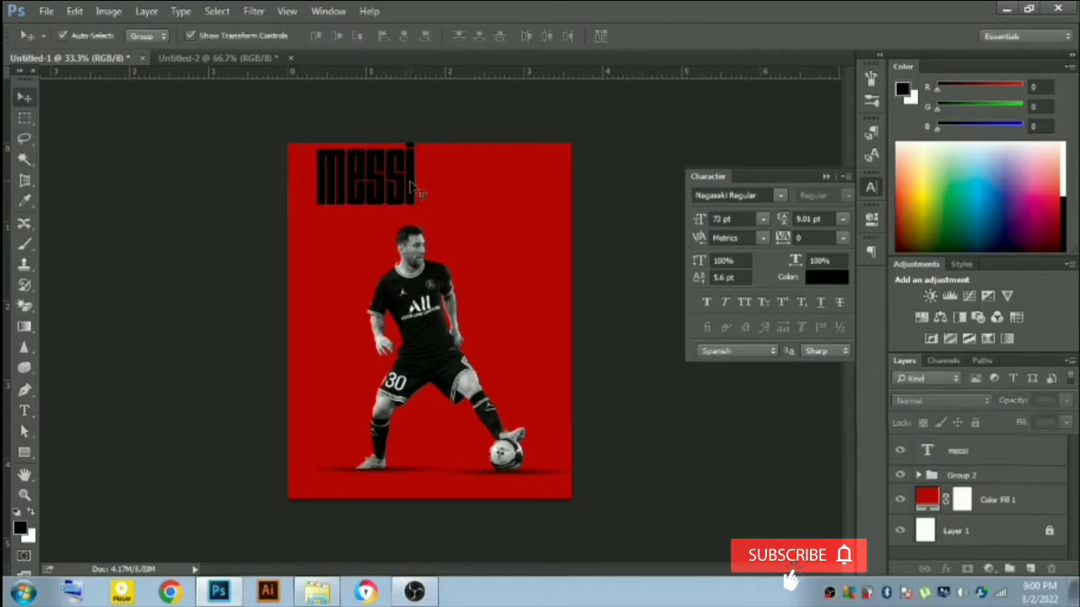
# Step: Move the messi title down, briefly try All Caps, then revert to lowercase
pyautogui.moveTo(377, 193)
pyautogui.mouseDown()
pyautogui.moveTo(457, 250)
pyautogui.moveTo(460, 237)
pyautogui.mouseUp()
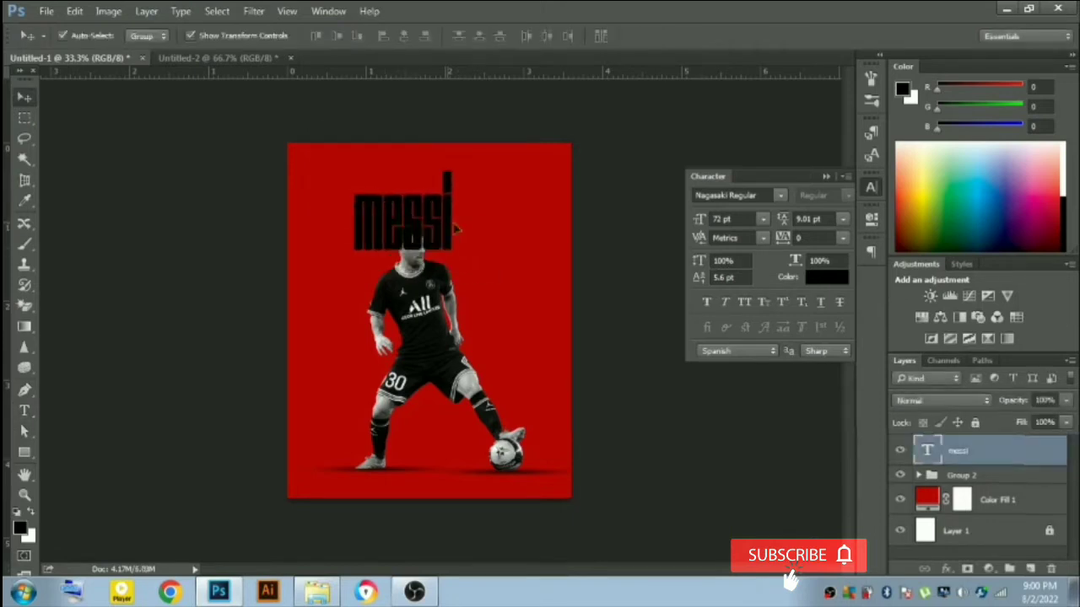
pyautogui.click(745, 303)
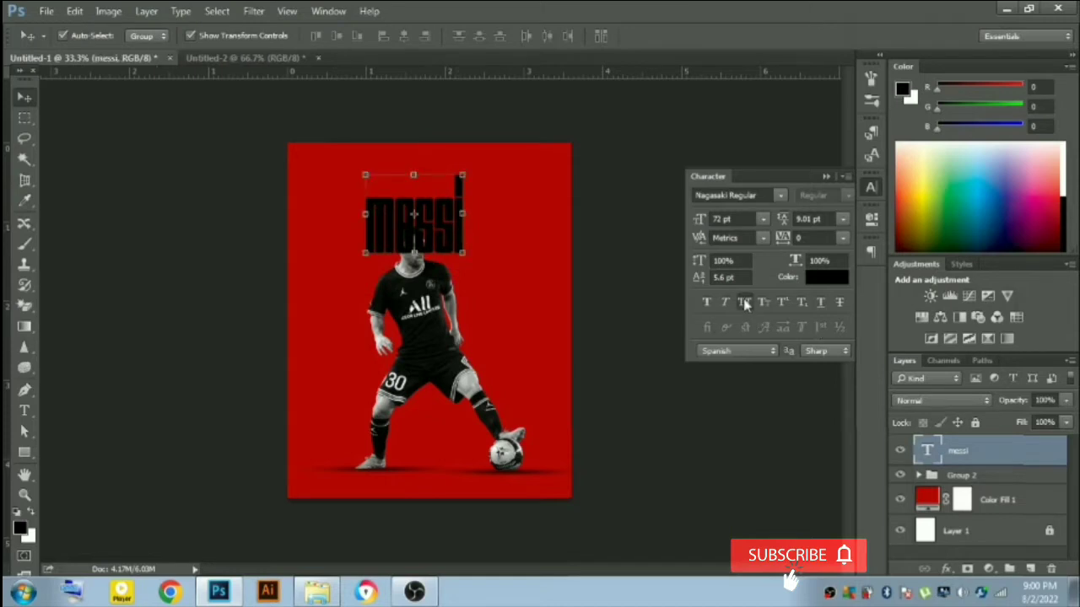
pyautogui.click(629, 272)
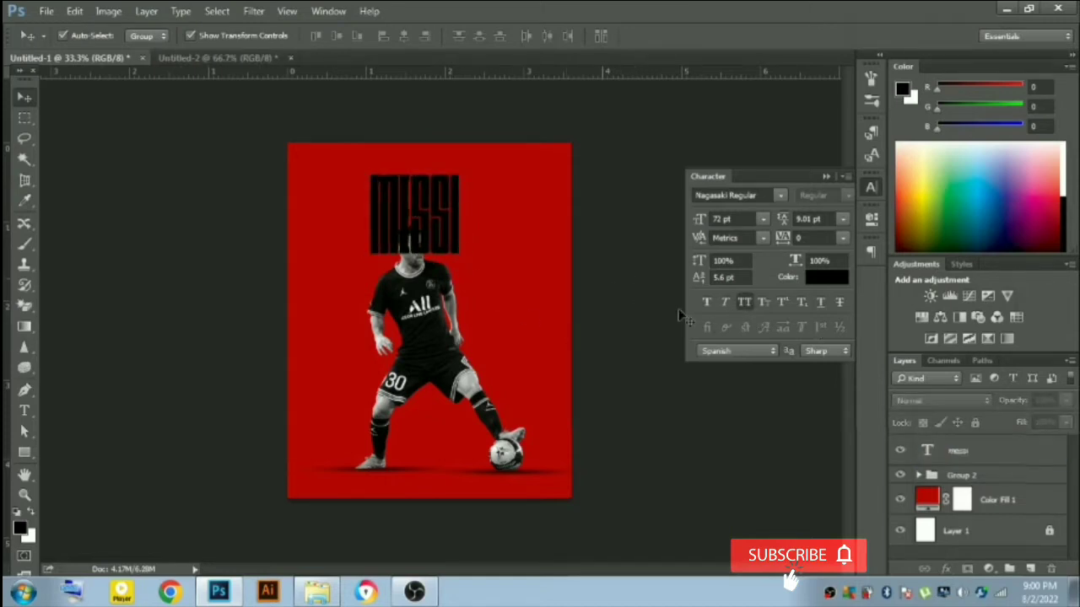
pyautogui.click(744, 300)
pyautogui.click(432, 218)
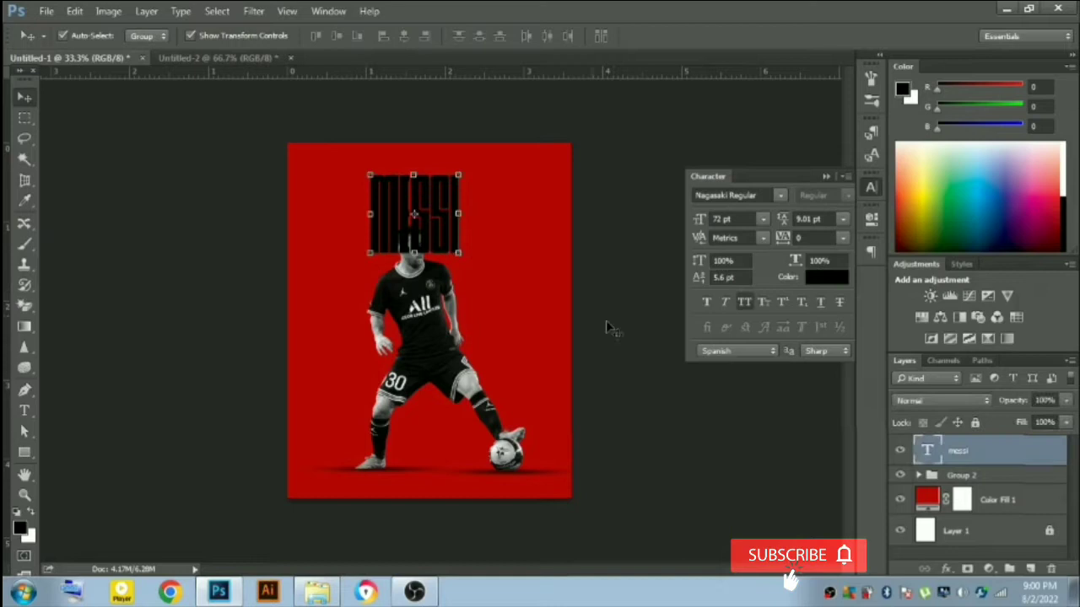
pyautogui.click(744, 301)
pyautogui.click(680, 348)
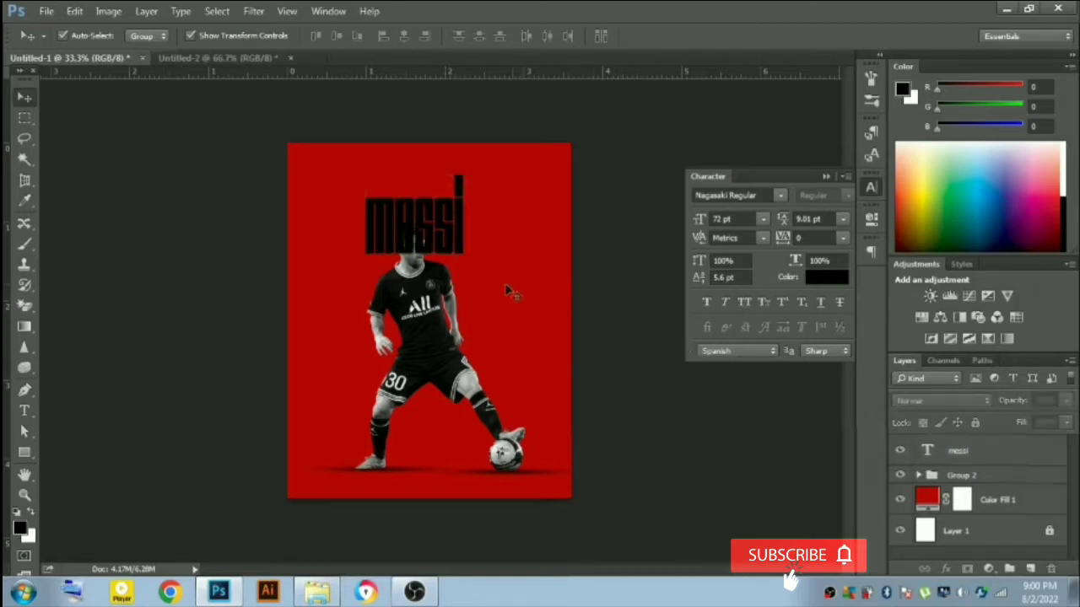
# Step: Move the messi title to the upper right beside the player's head
pyautogui.moveTo(456, 245)
pyautogui.mouseDown()
pyautogui.moveTo(523, 218)
pyautogui.moveTo(529, 228)
pyautogui.mouseUp()
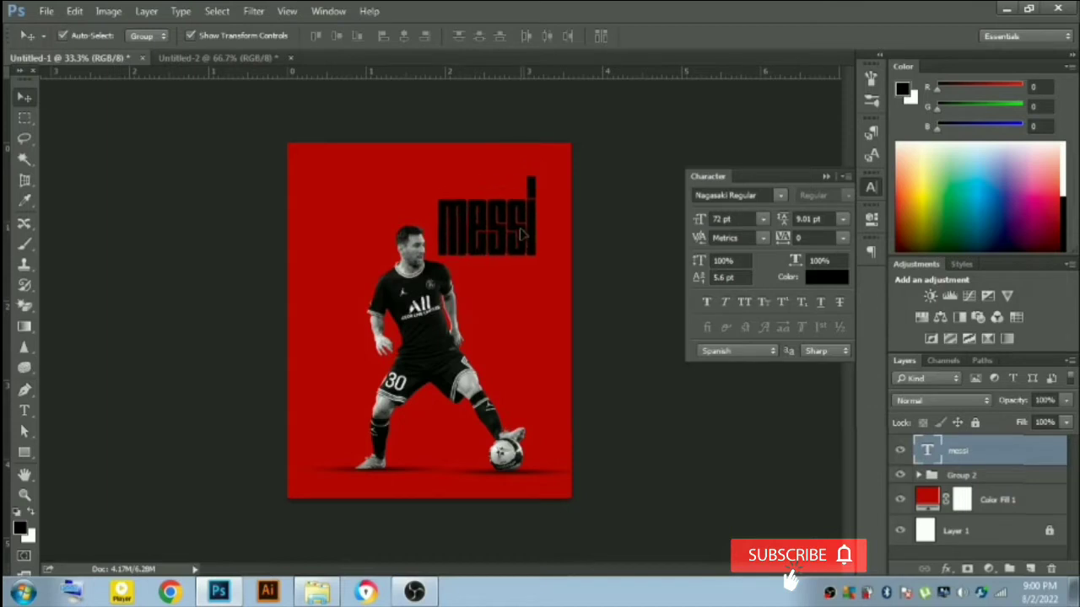
pyautogui.hotkey('shift', 'Up')
pyautogui.hotkey('shift', 'Right')
pyautogui.hotkey('shift', 'Right')
pyautogui.hotkey('shift', 'Right')
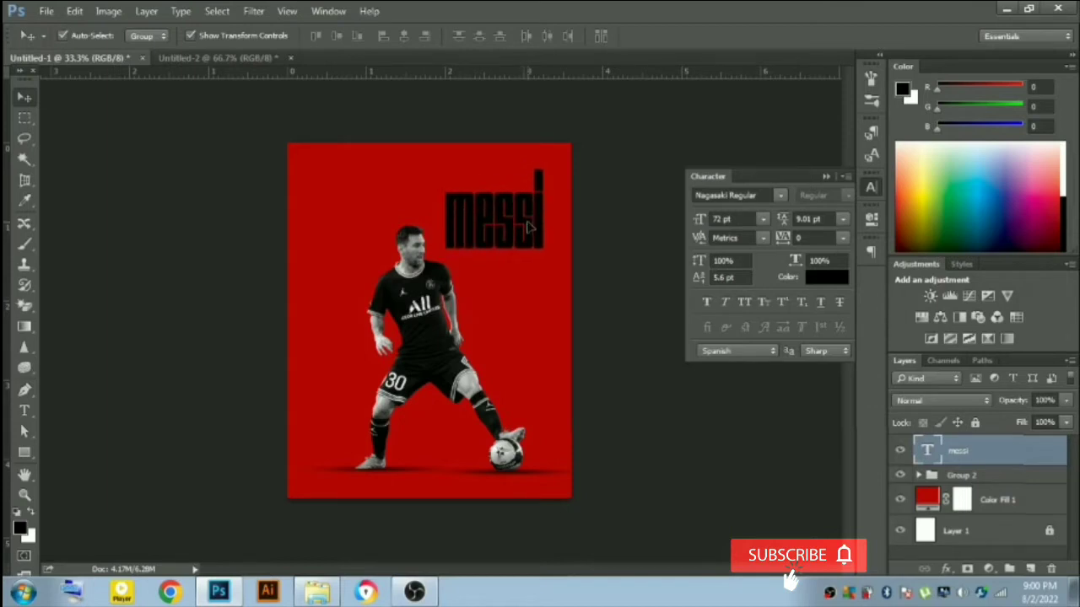
pyautogui.click(529, 226)
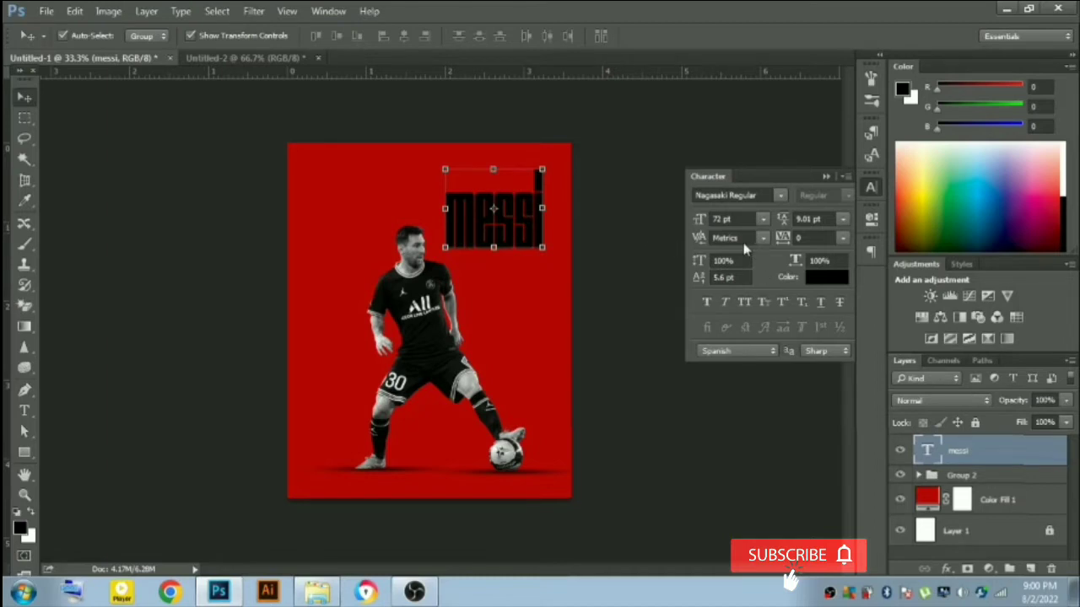
pyautogui.hotkey('ctrl', 't')
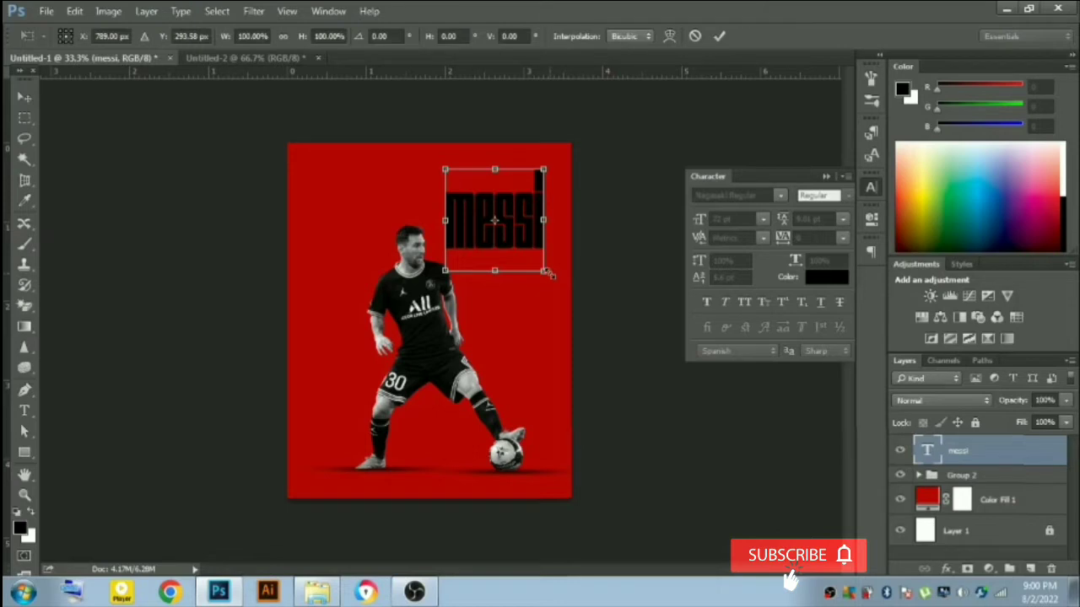
# Step: Resize the messi title, set it to 24 pt, and move it above the player's head
pyautogui.moveTo(548, 273); pyautogui.dragTo(596, 327)
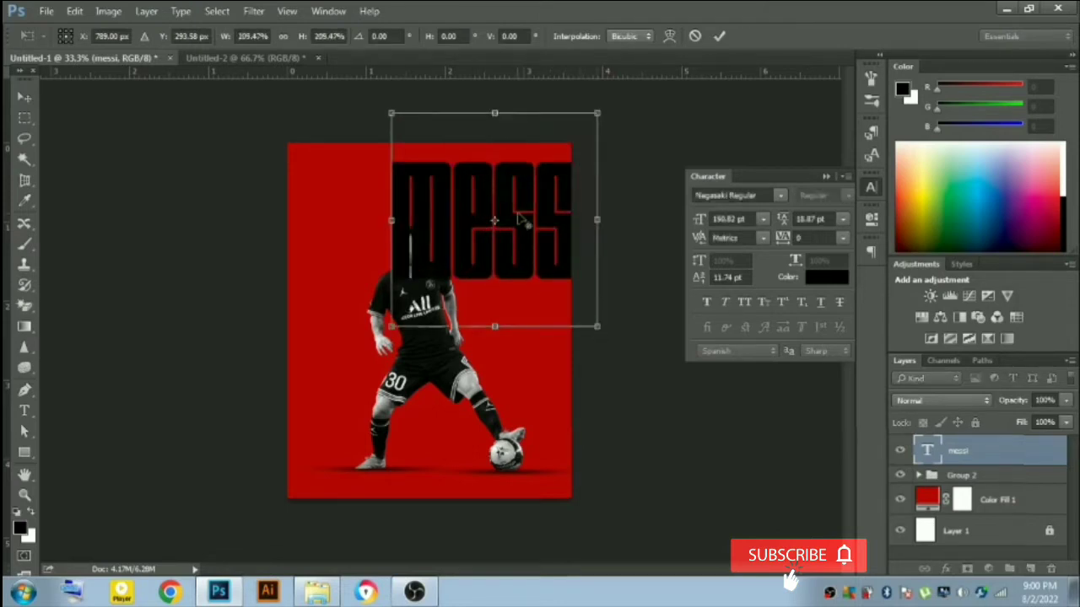
pyautogui.moveTo(520, 219)
pyautogui.mouseDown()
pyautogui.moveTo(433, 329)
pyautogui.moveTo(463, 372)
pyautogui.moveTo(492, 239)
pyautogui.mouseUp()
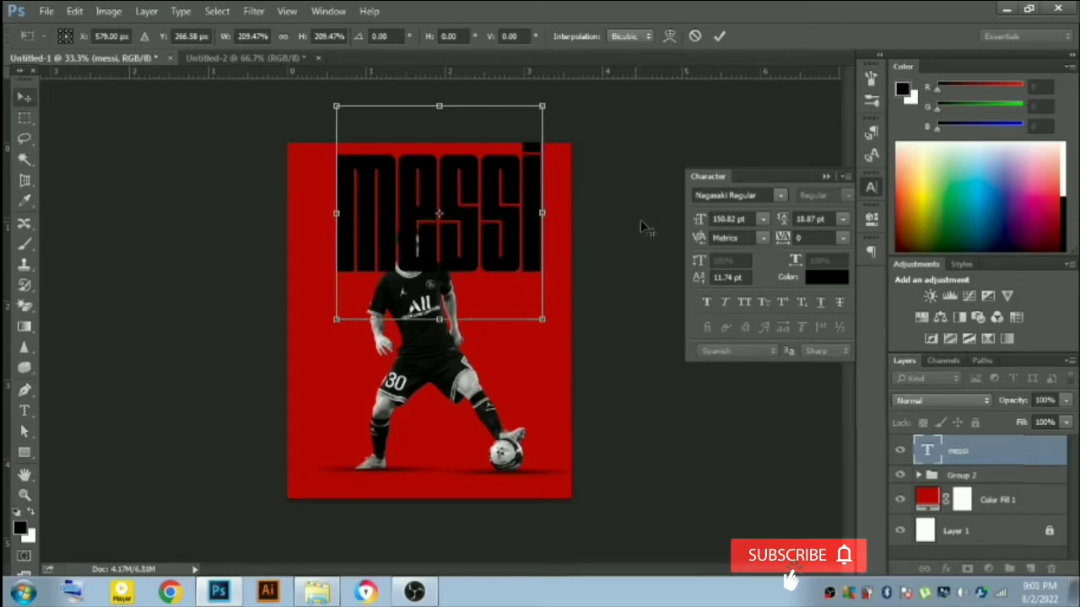
pyautogui.press('Return')
pyautogui.click(763, 220)
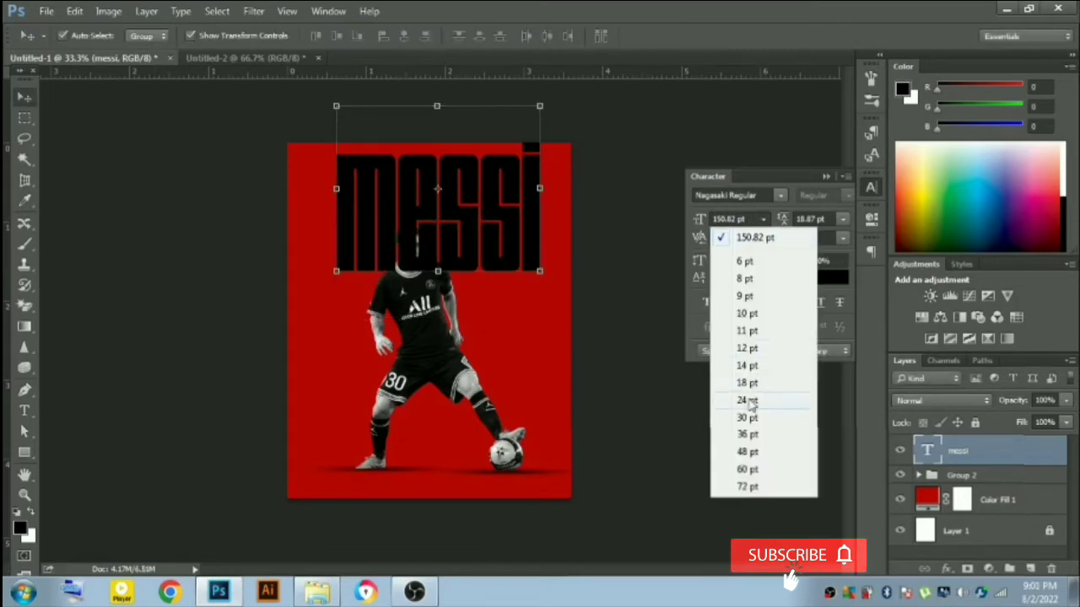
pyautogui.click(755, 407)
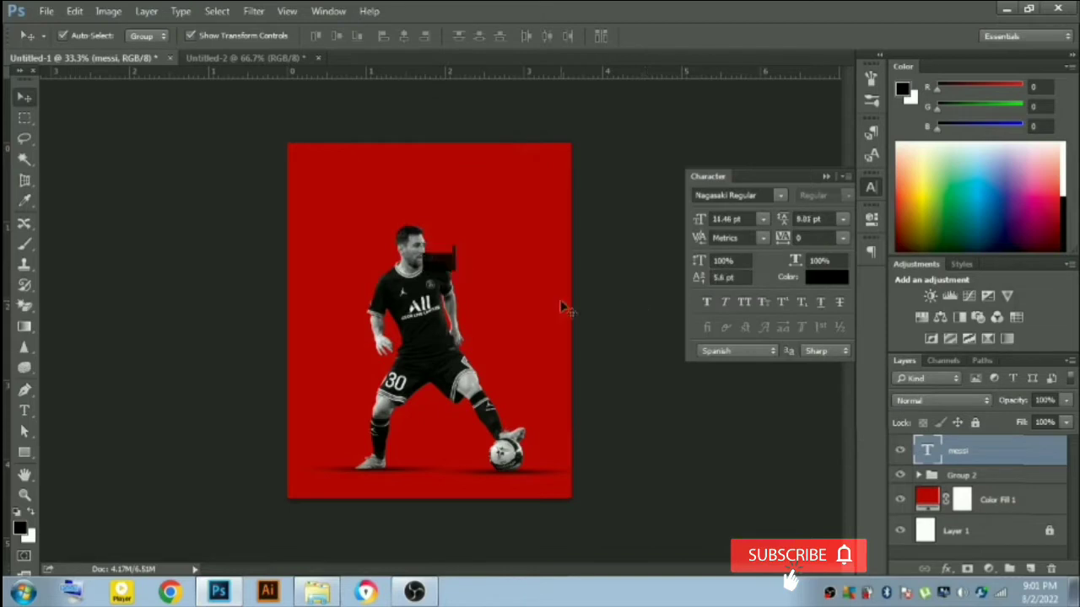
pyautogui.moveTo(437, 210); pyautogui.dragTo(438, 190)
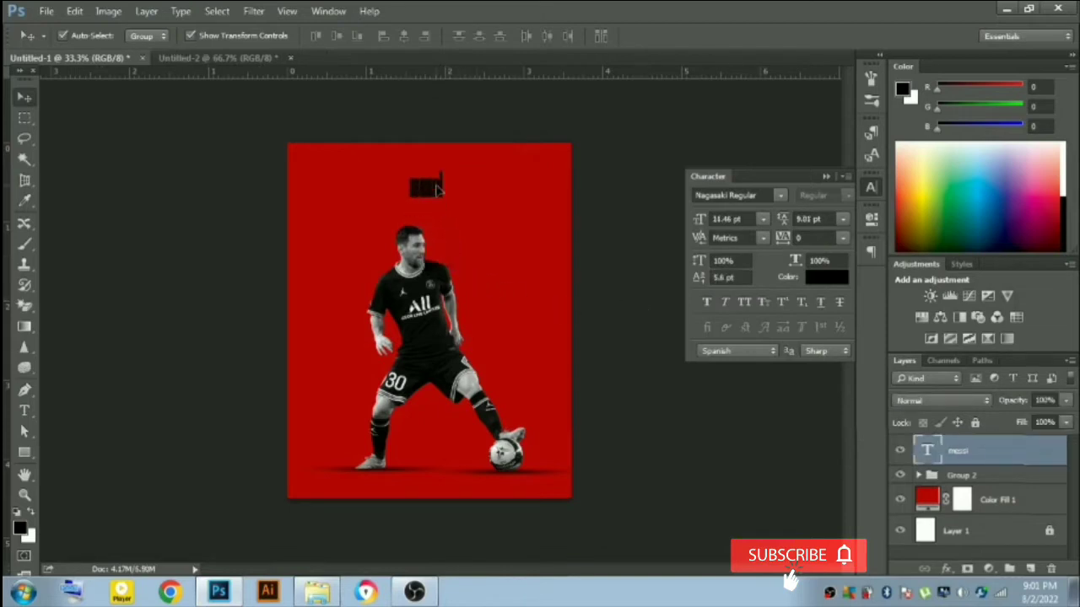
pyautogui.click(449, 197)
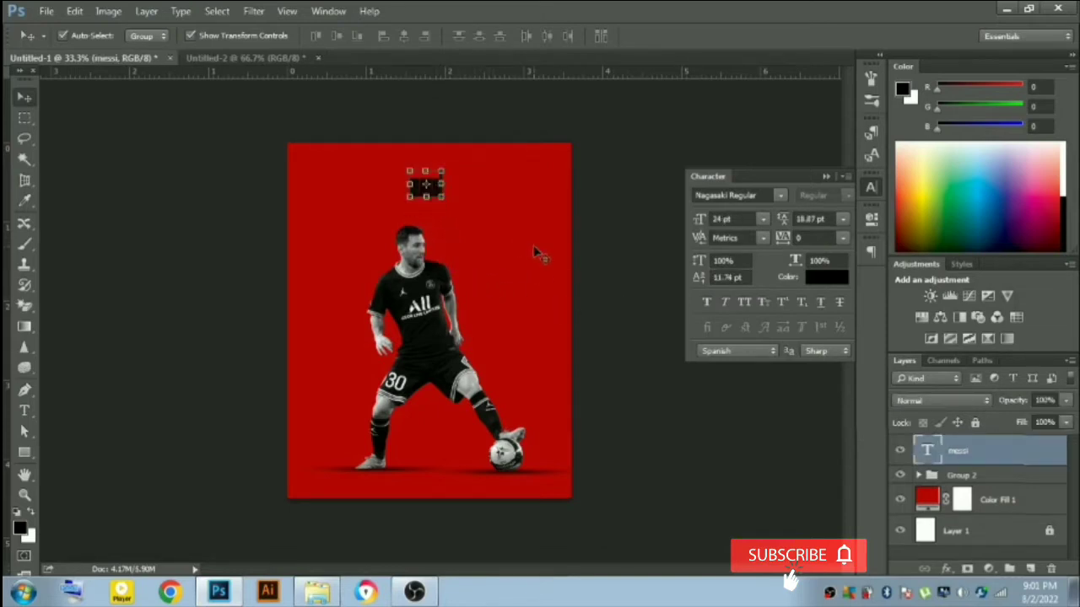
# Step: Centre the title horizontally with Layer 1 and set it to 30 pt
pyautogui.keyDown('ctrl'); pyautogui.click(970, 531); pyautogui.keyUp('ctrl')
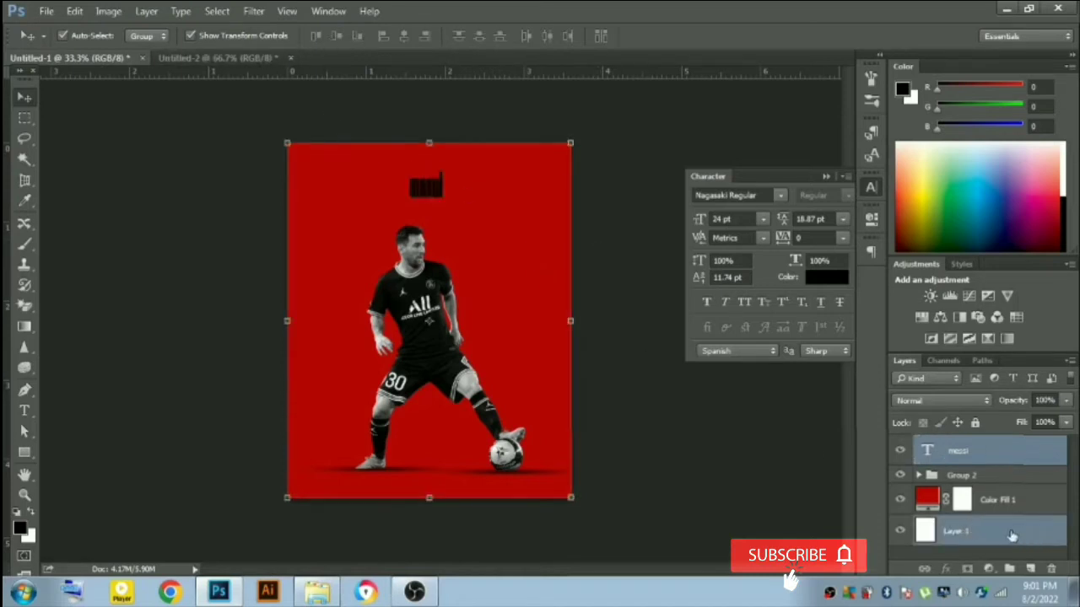
pyautogui.click(402, 37)
pyautogui.click(400, 39)
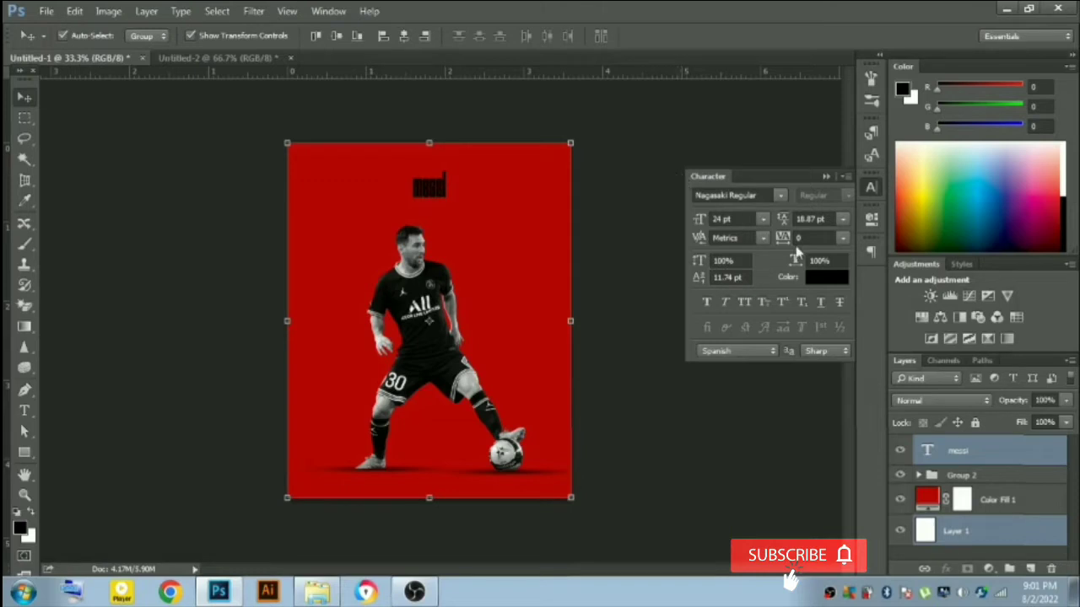
pyautogui.click(761, 219)
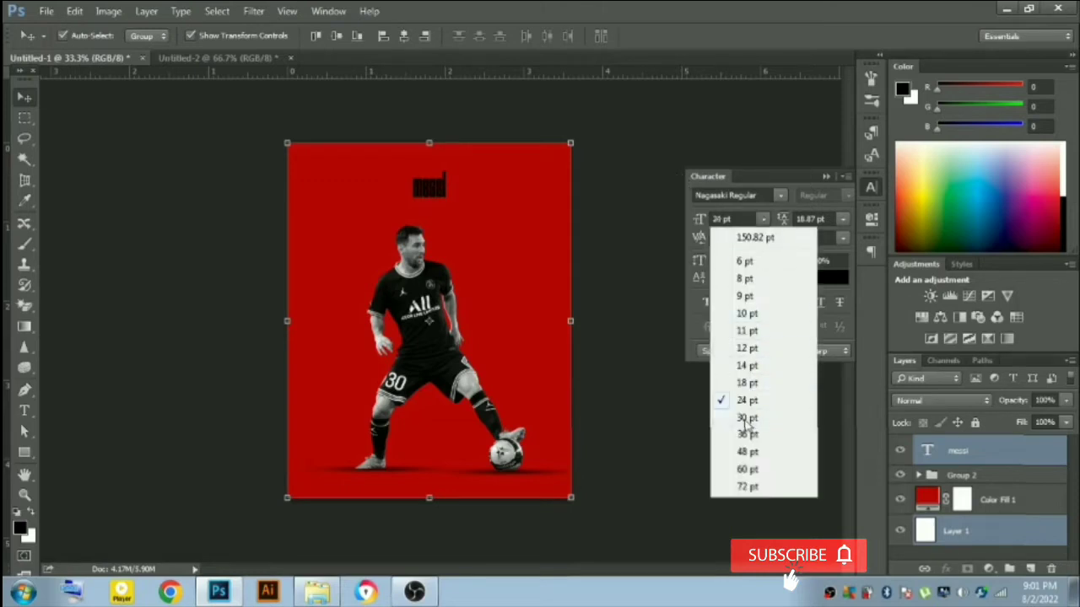
pyautogui.click(745, 419)
pyautogui.click(653, 163)
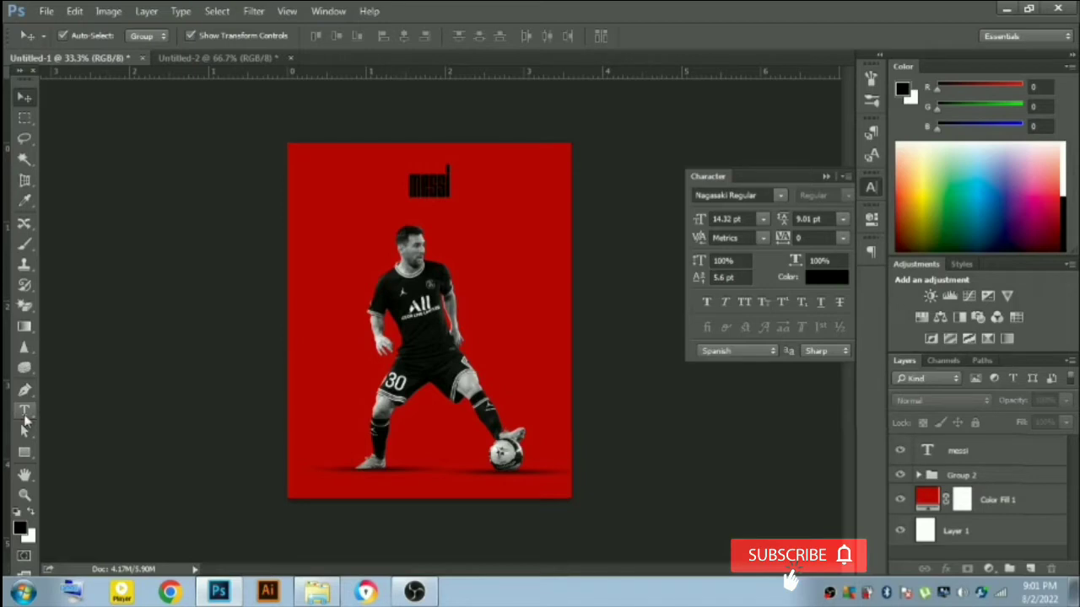
# Step: Set a text colour to a light grey sampled from the image
pyautogui.click(827, 278)
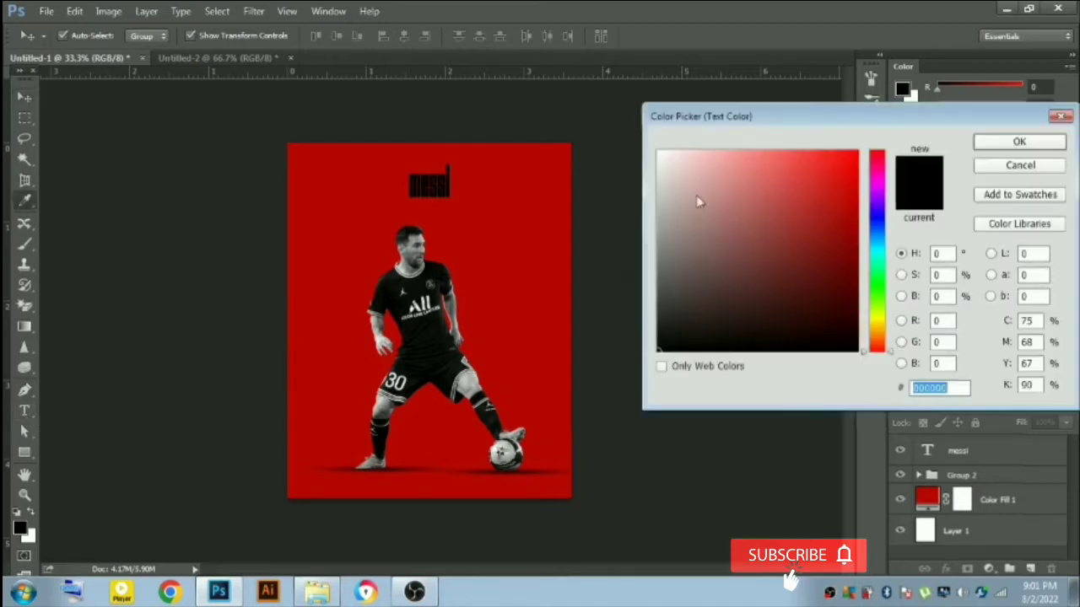
pyautogui.click(464, 379)
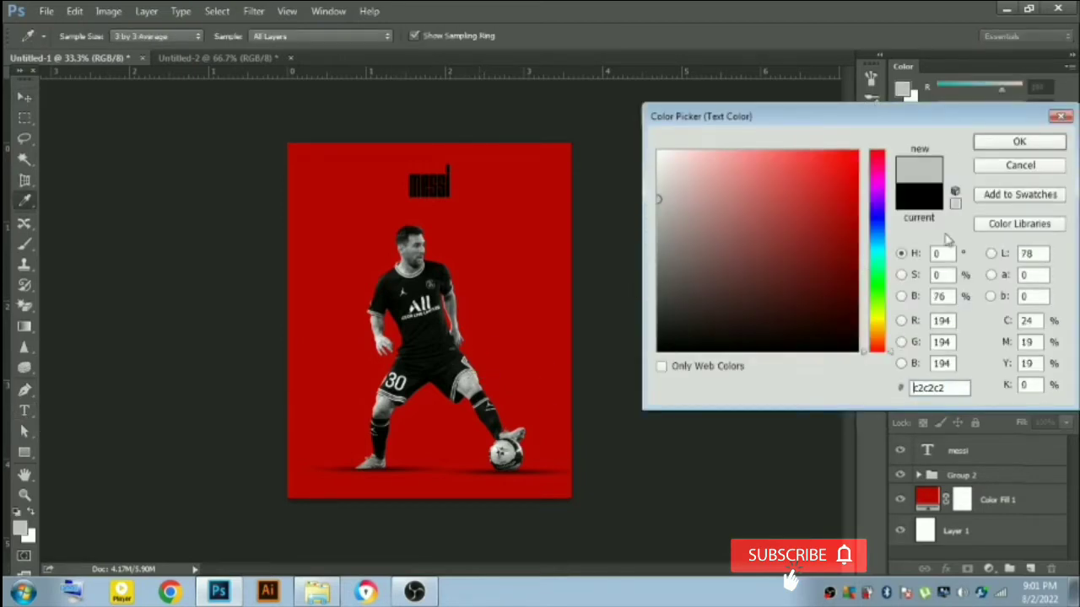
pyautogui.click(1031, 145)
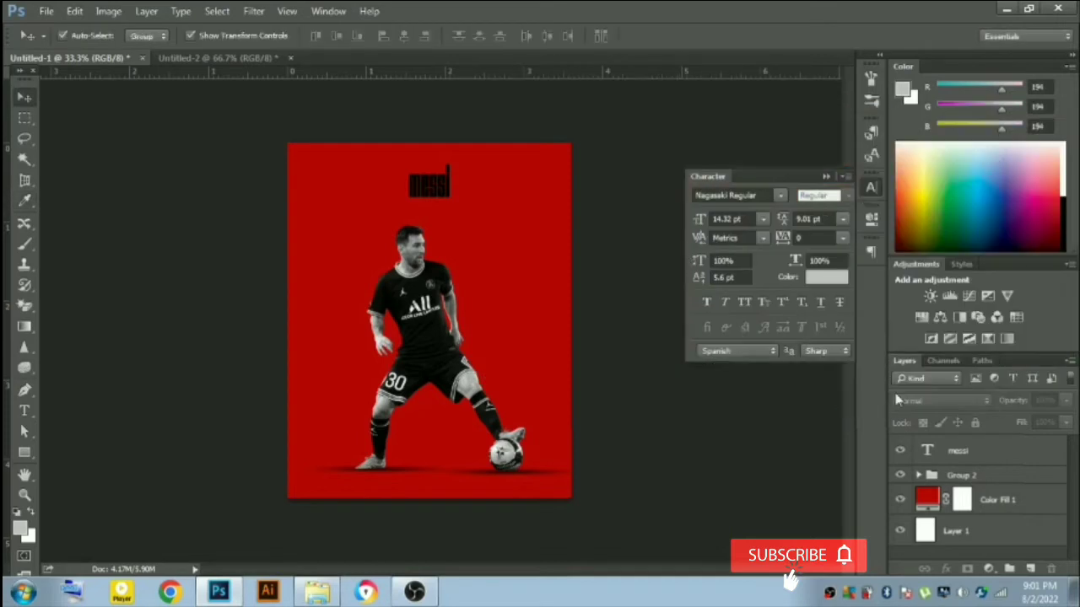
# Step: Give the messi title the near-black colour #111111
pyautogui.click(968, 454)
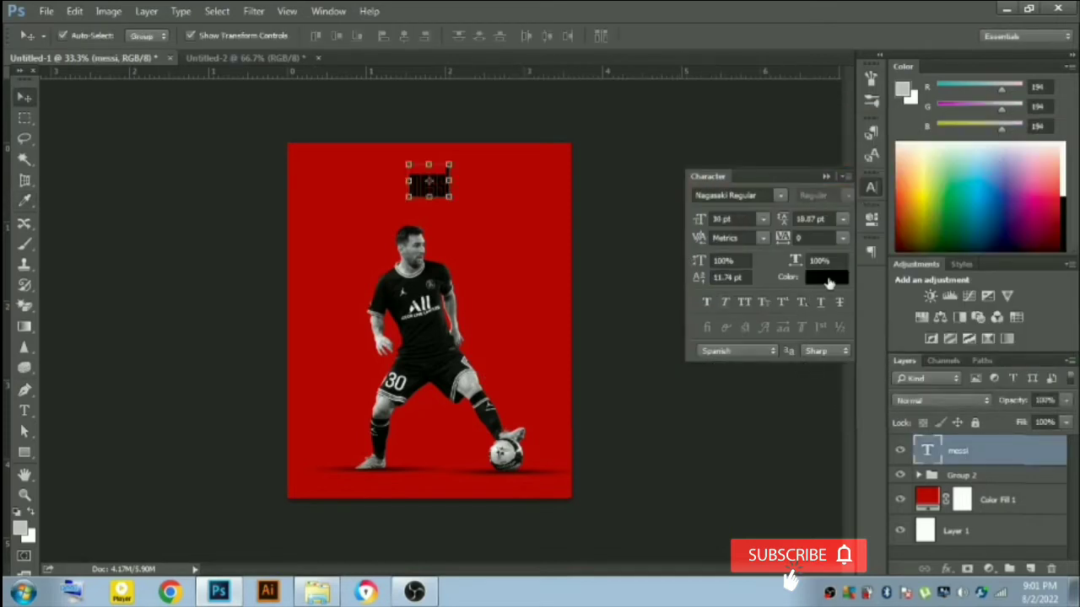
pyautogui.click(828, 283)
pyautogui.click(476, 377)
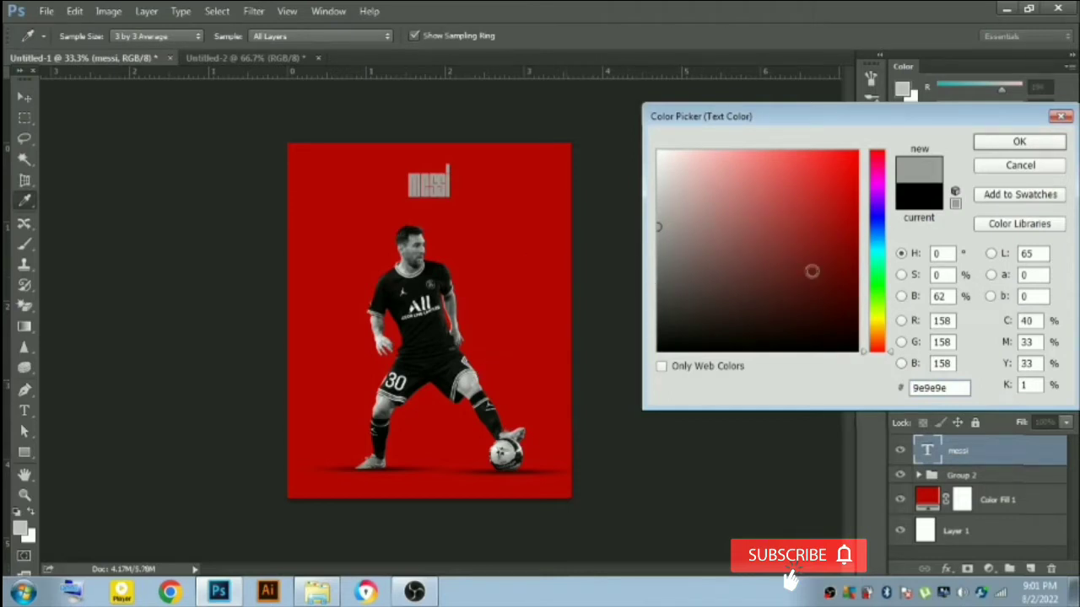
pyautogui.click(384, 403)
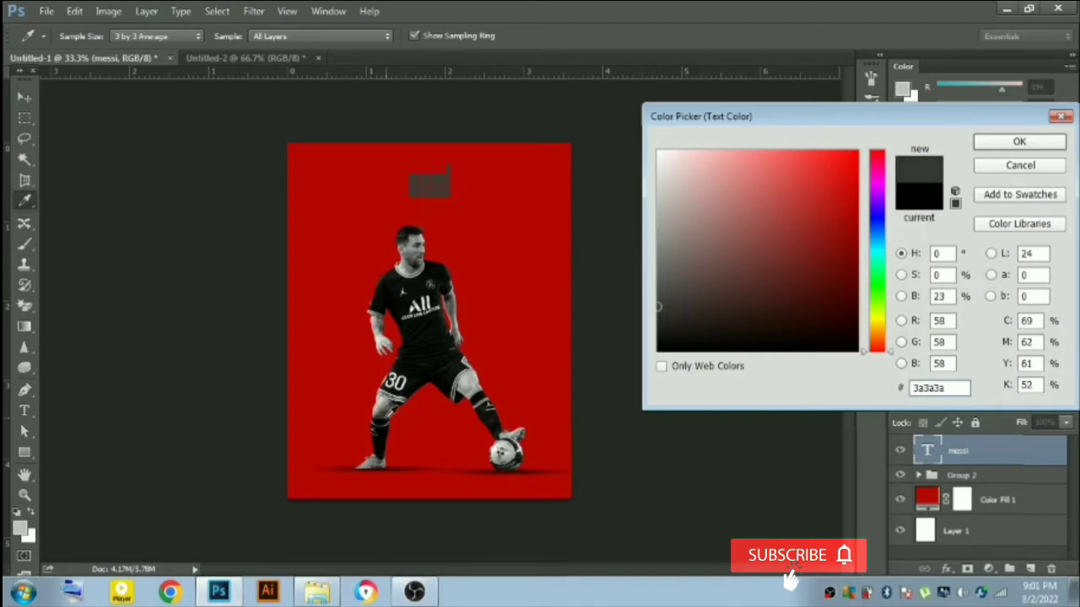
pyautogui.click(422, 367)
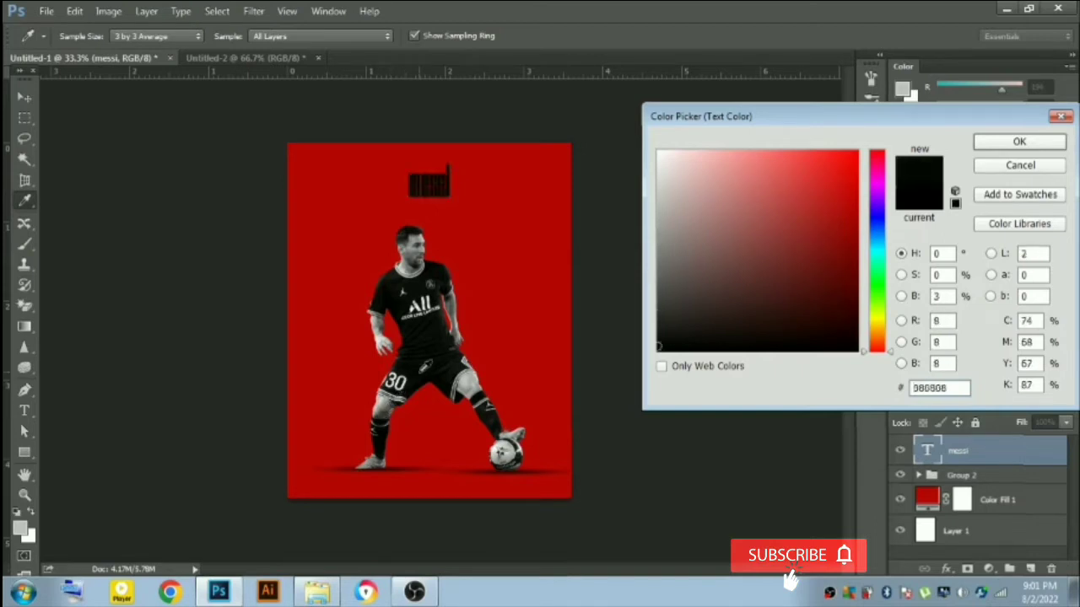
pyautogui.click(641, 369)
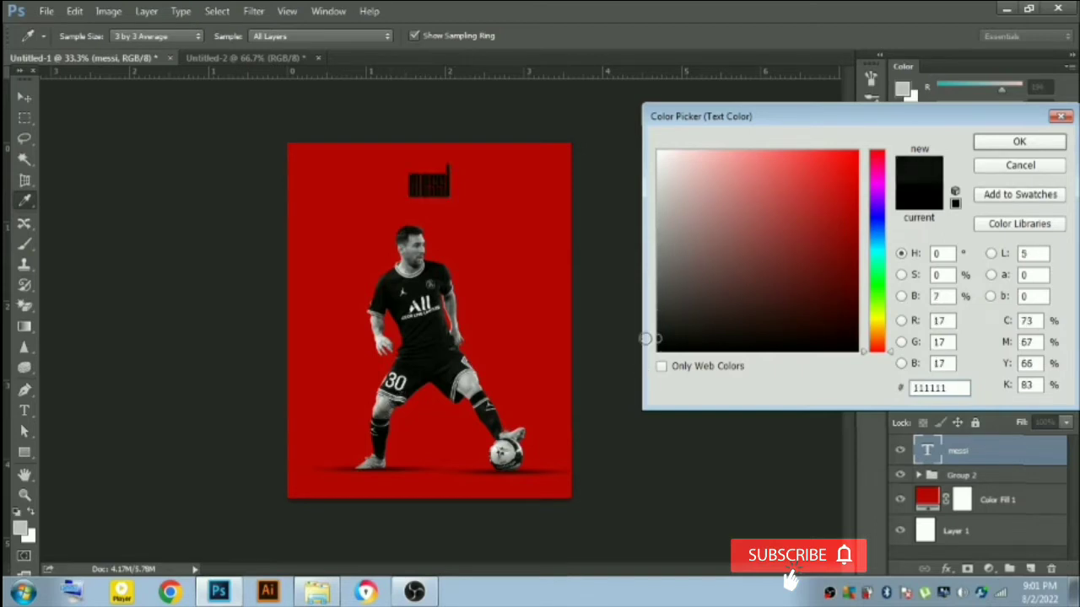
pyautogui.click(1003, 143)
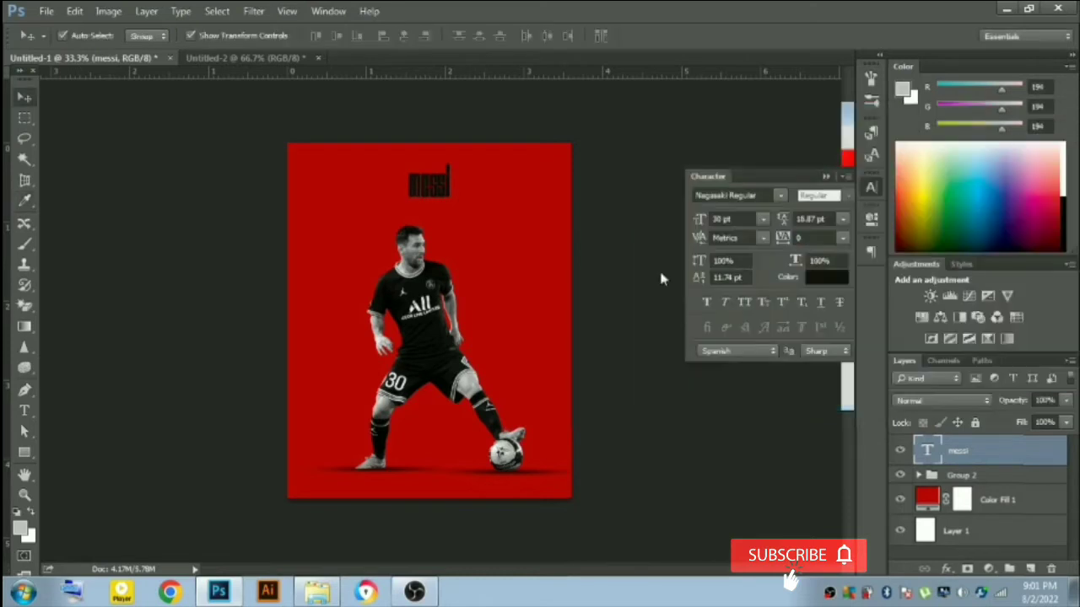
pyautogui.click(656, 253)
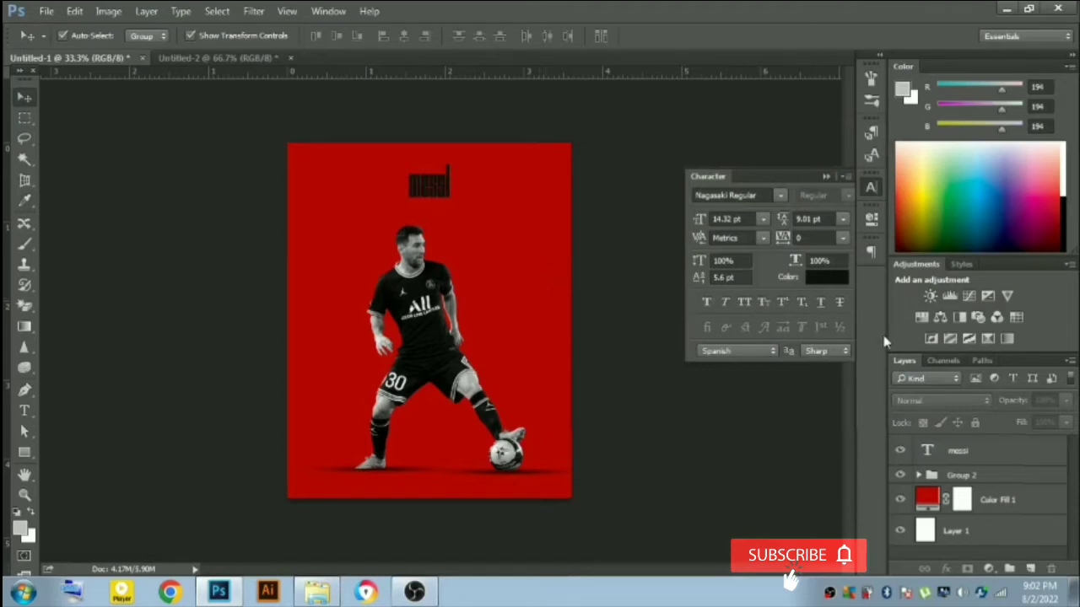
# Step: Add a 60 pt text layer on the poster's left beside the player
pyautogui.press('t')
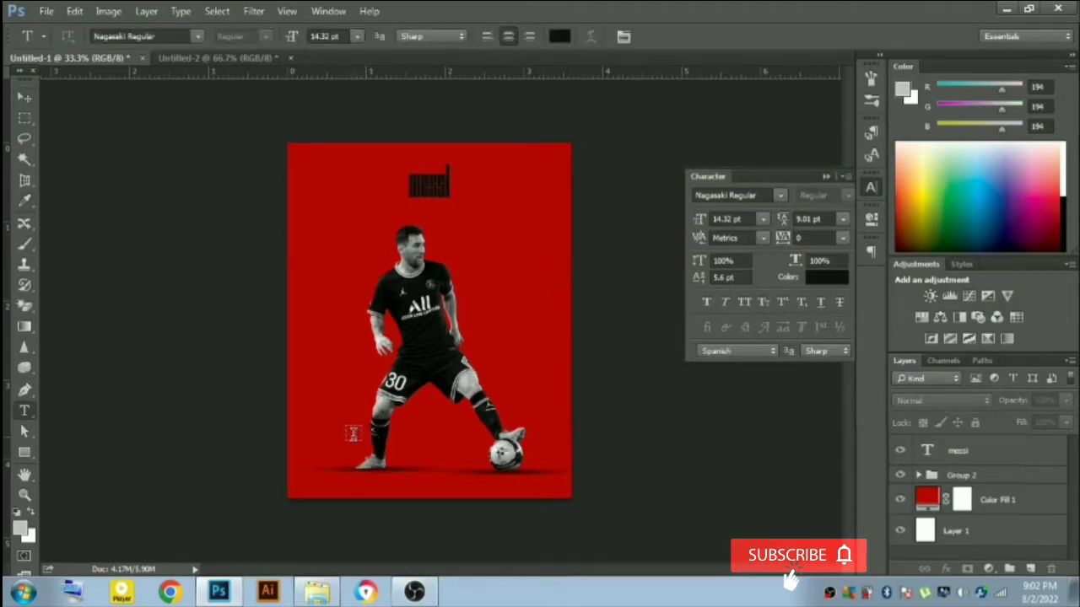
pyautogui.click(321, 418)
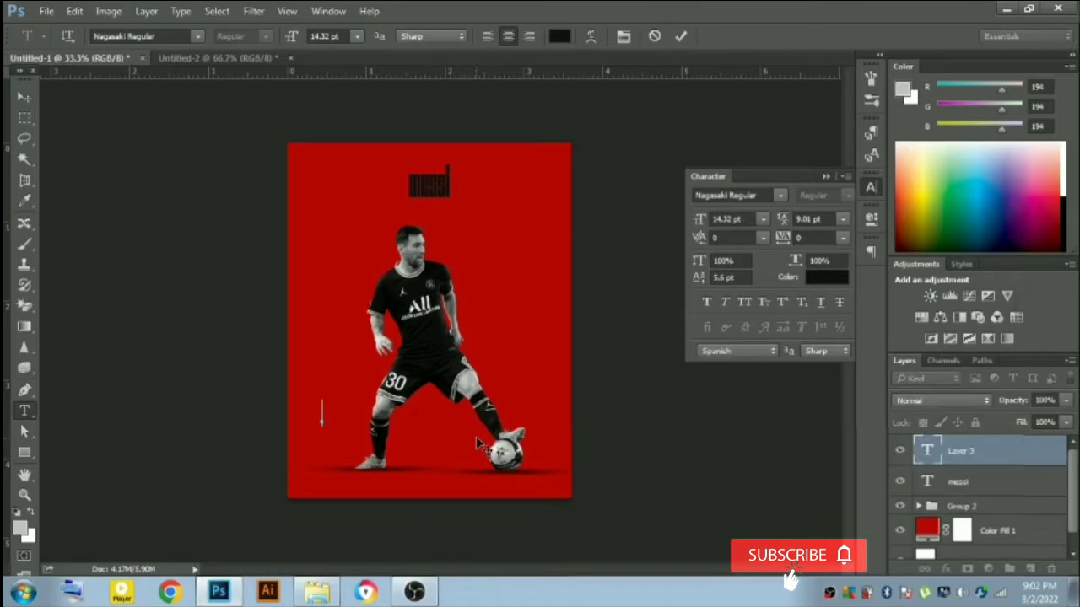
pyautogui.write('L')
pyautogui.hotkey('ctrl', 'a')
pyautogui.click(764, 220)
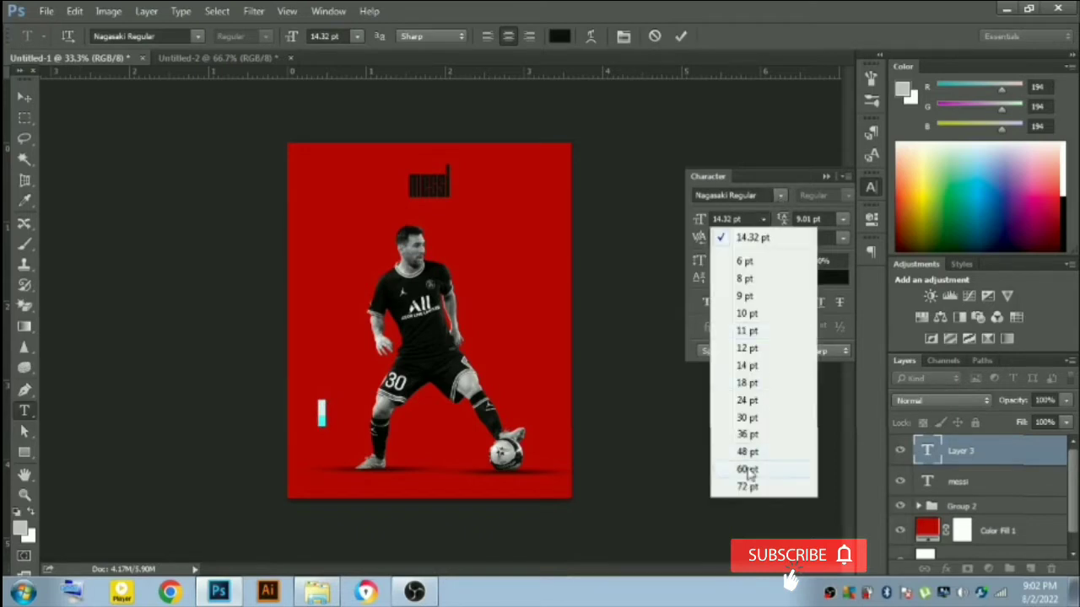
pyautogui.click(749, 468)
pyautogui.hotkey('ctrl', 'Return')
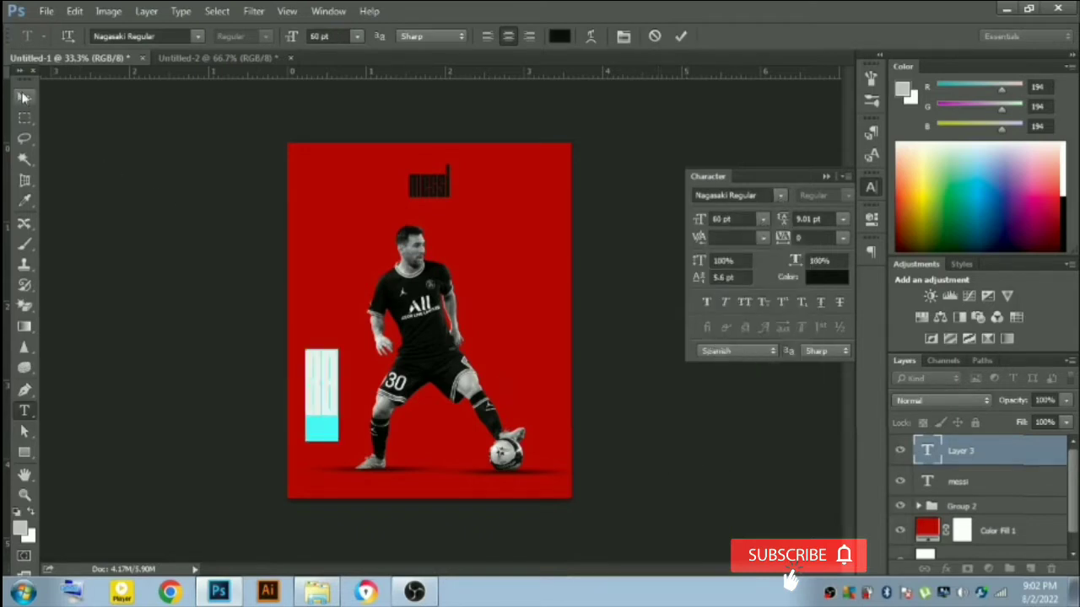
pyautogui.press('v')
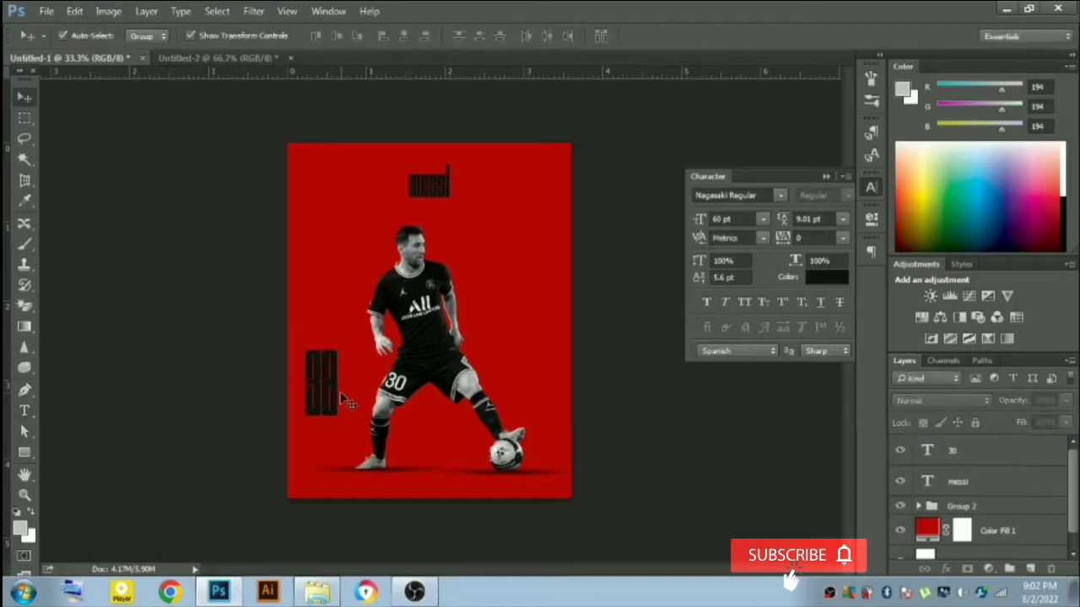
# Step: Edit that text so it reads '30' and commit it
pyautogui.press('t')
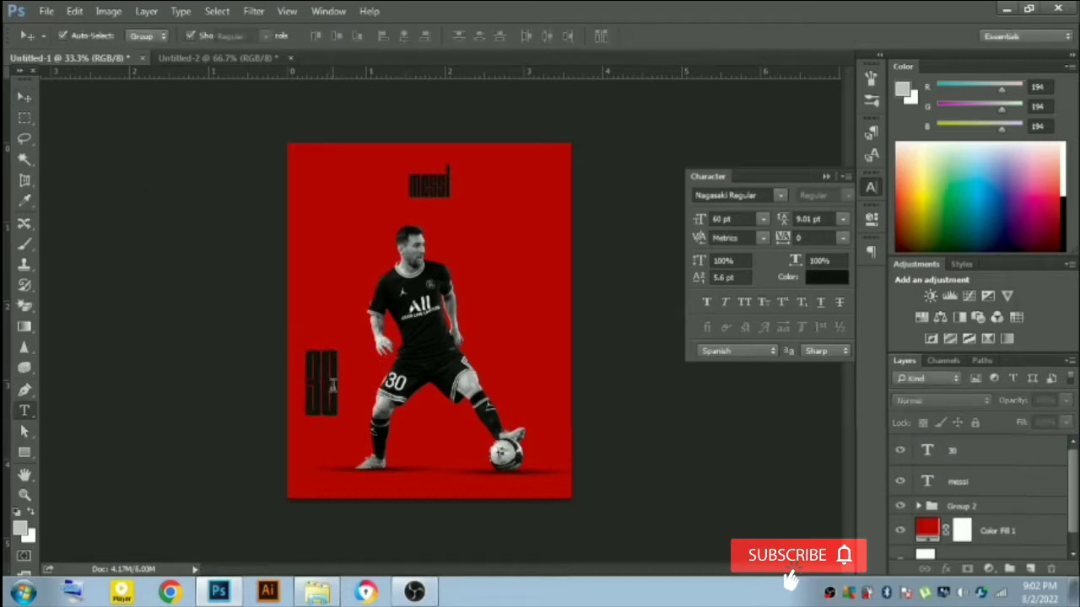
pyautogui.click(326, 385)
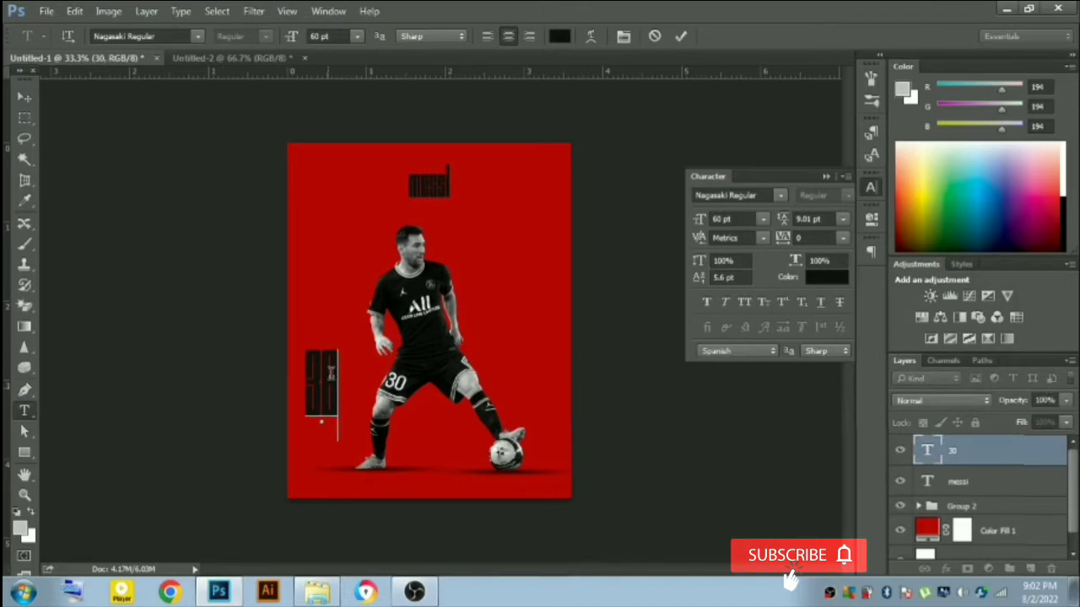
pyautogui.press('BackSpace')
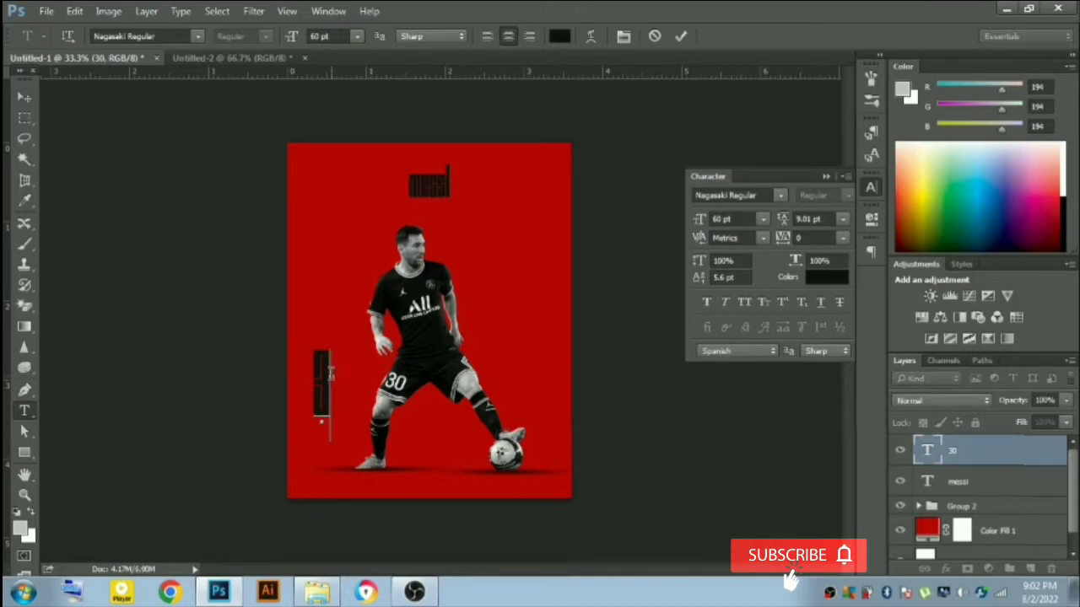
pyautogui.write('0')
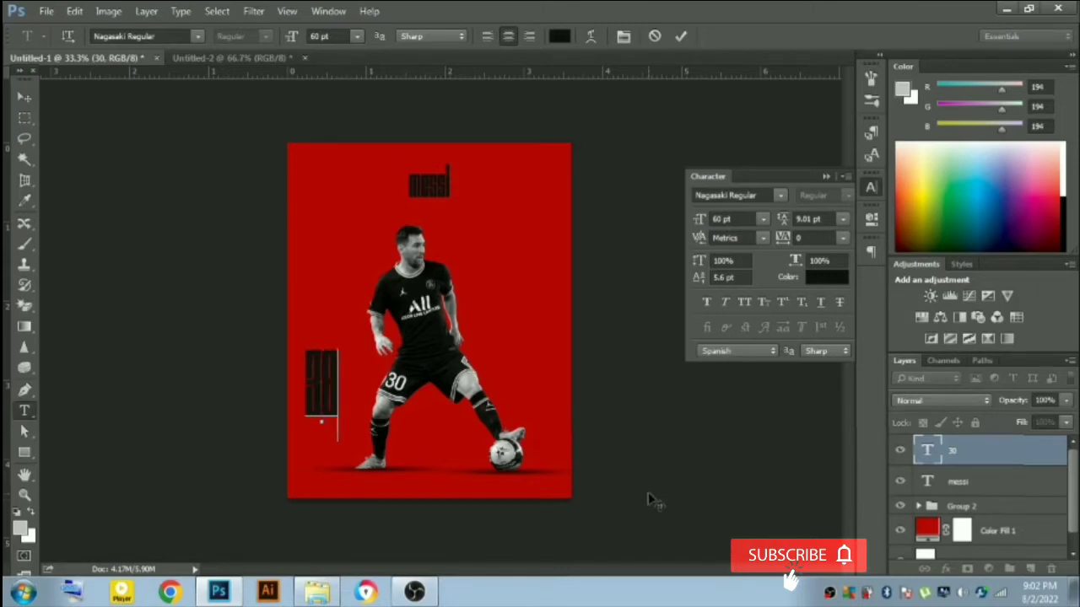
pyautogui.write('0')
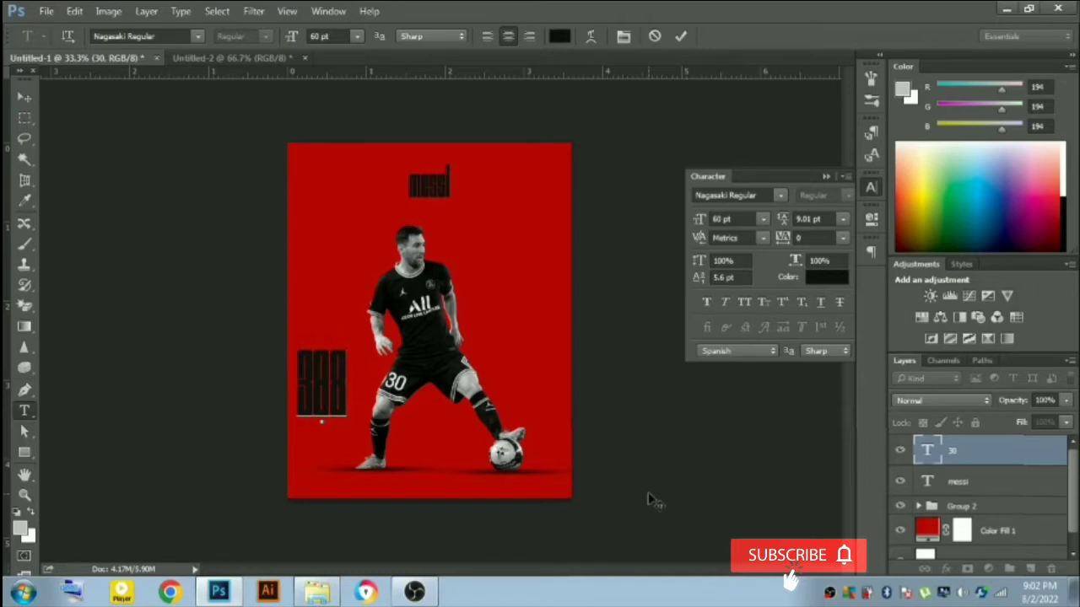
pyautogui.press('BackSpace')
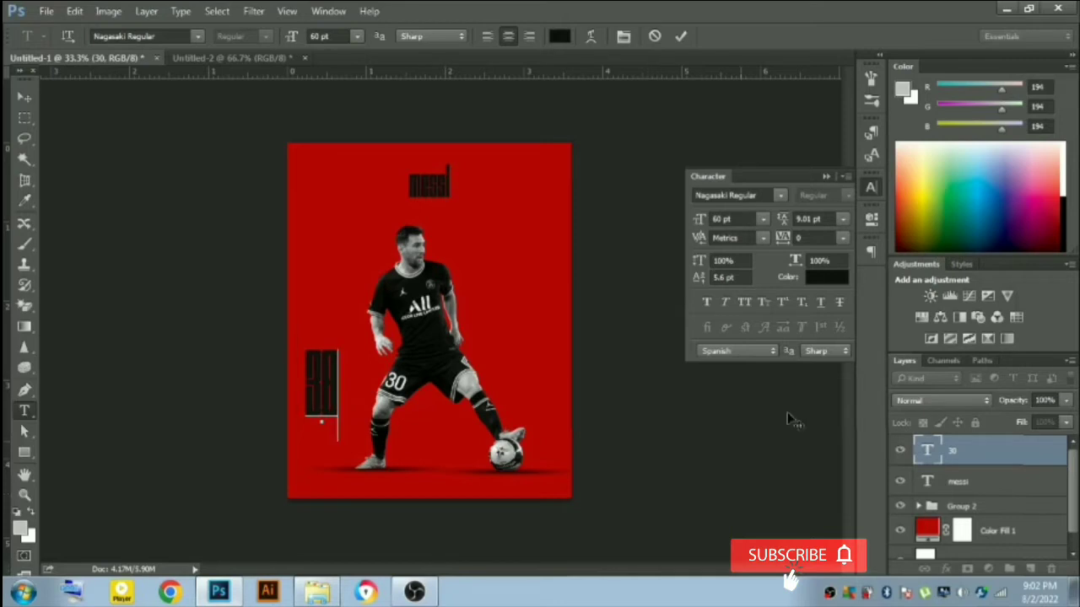
pyautogui.click(25, 97)
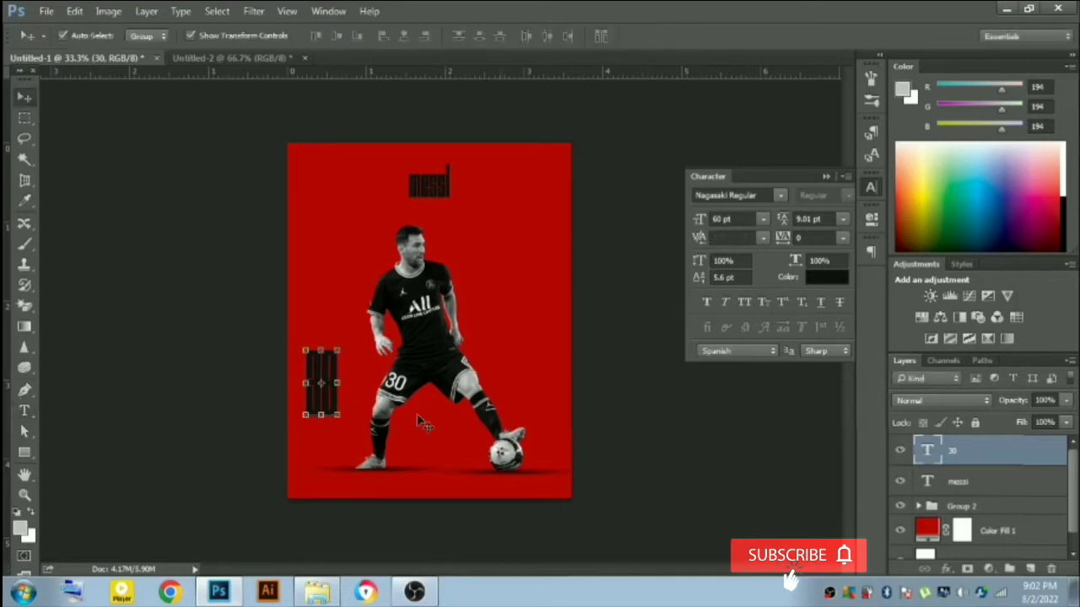
# Step: Drag the '30' from the left edge to the poster's bottom-right corner beside the ball
pyautogui.click(634, 367)
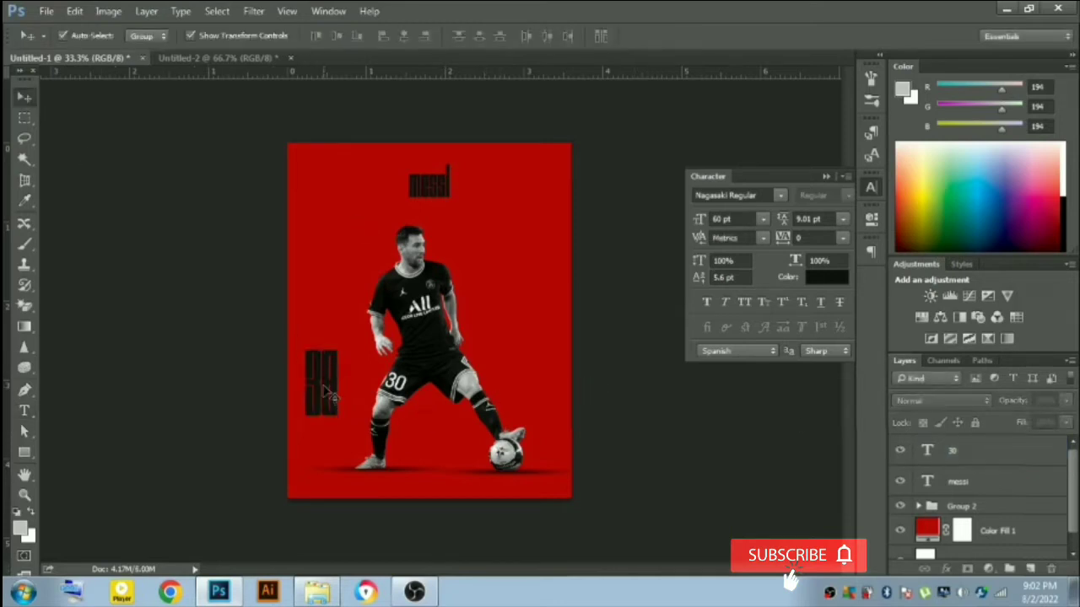
pyautogui.moveTo(329, 406)
pyautogui.mouseDown()
pyautogui.moveTo(530, 467)
pyautogui.moveTo(479, 320)
pyautogui.mouseUp()
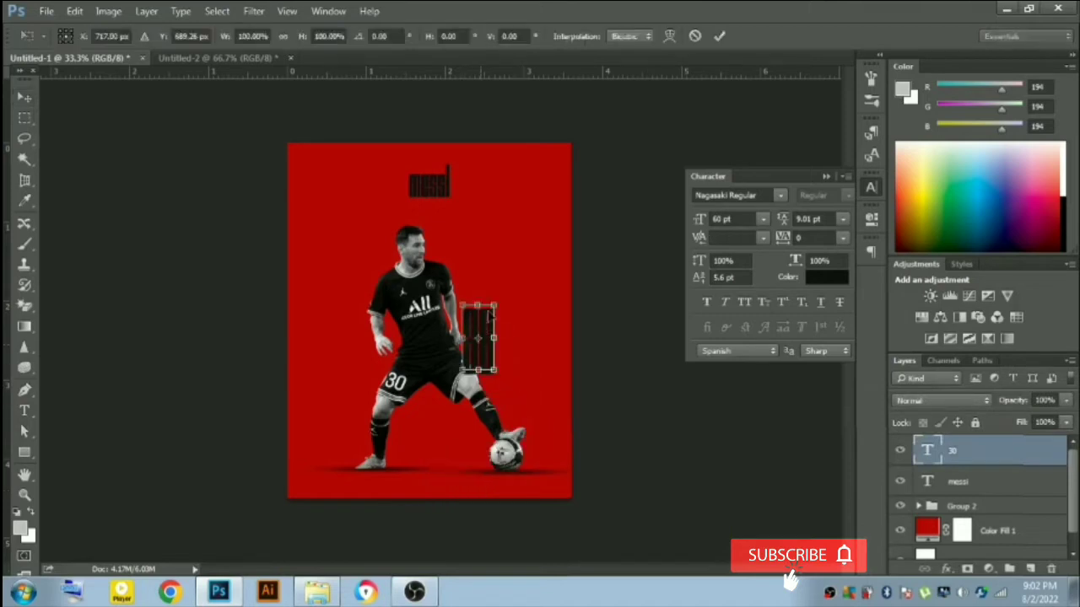
pyautogui.moveTo(479, 320)
pyautogui.mouseDown()
pyautogui.moveTo(524, 315)
pyautogui.moveTo(557, 456)
pyautogui.mouseUp()
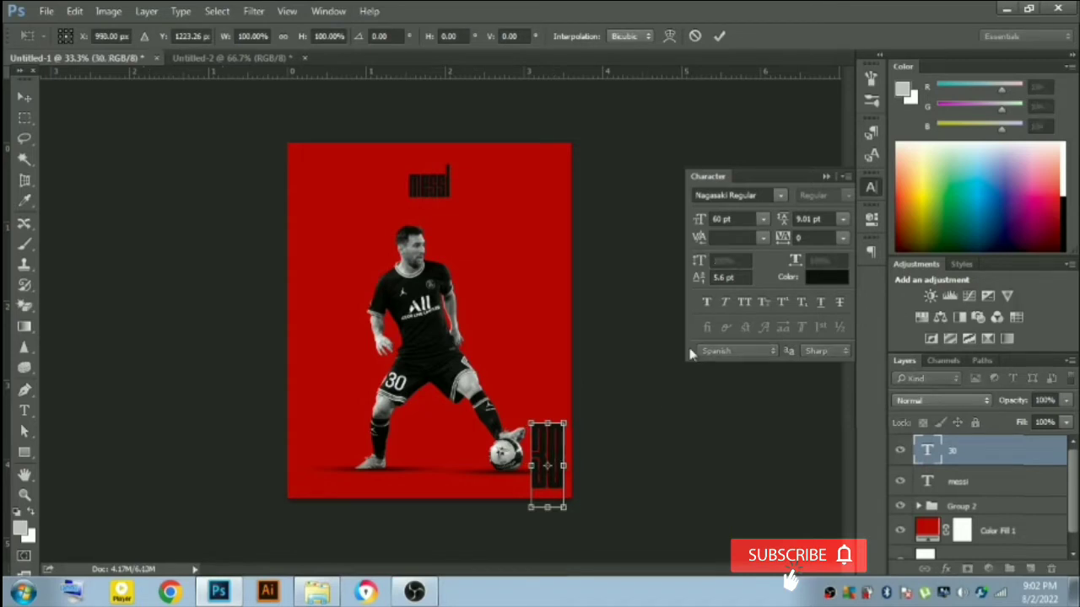
pyautogui.press('Return')
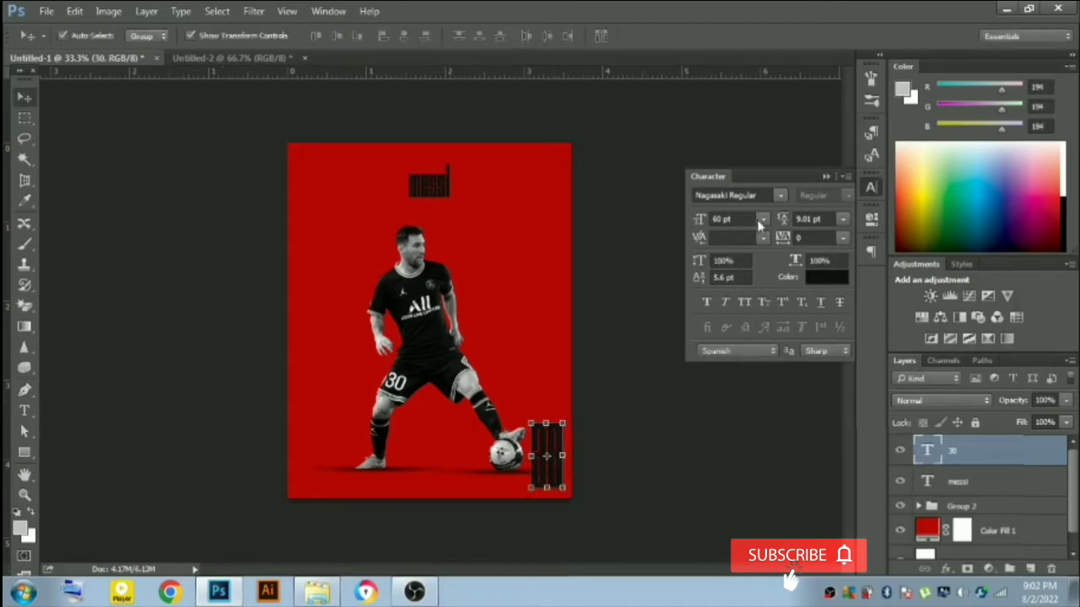
# Step: Shrink the corner '30' to 30 pt and set it in BALMON SANS
pyautogui.click(762, 219)
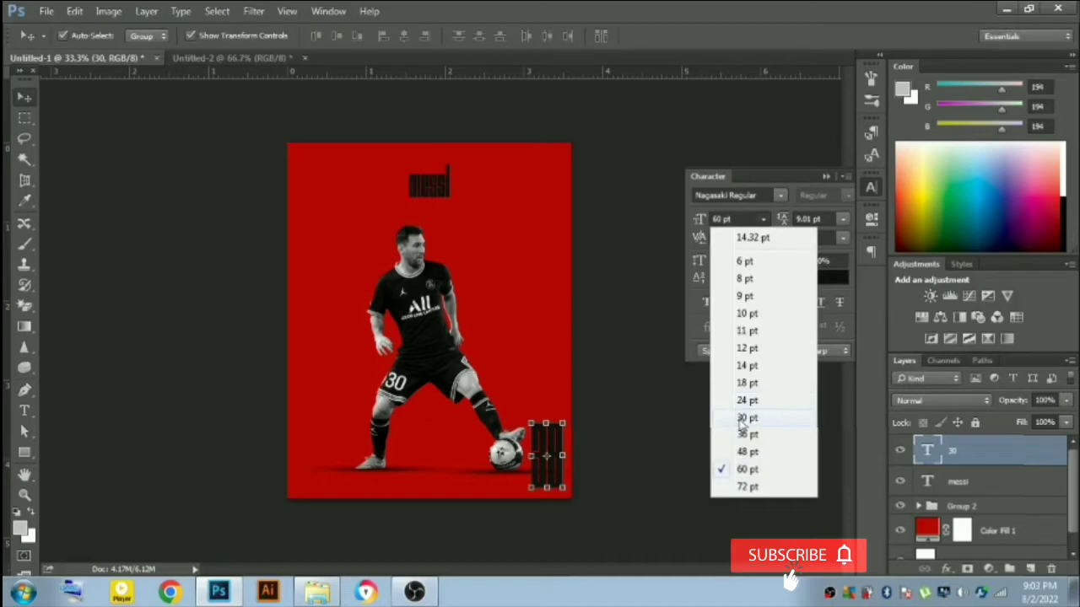
pyautogui.click(741, 422)
pyautogui.click(749, 442)
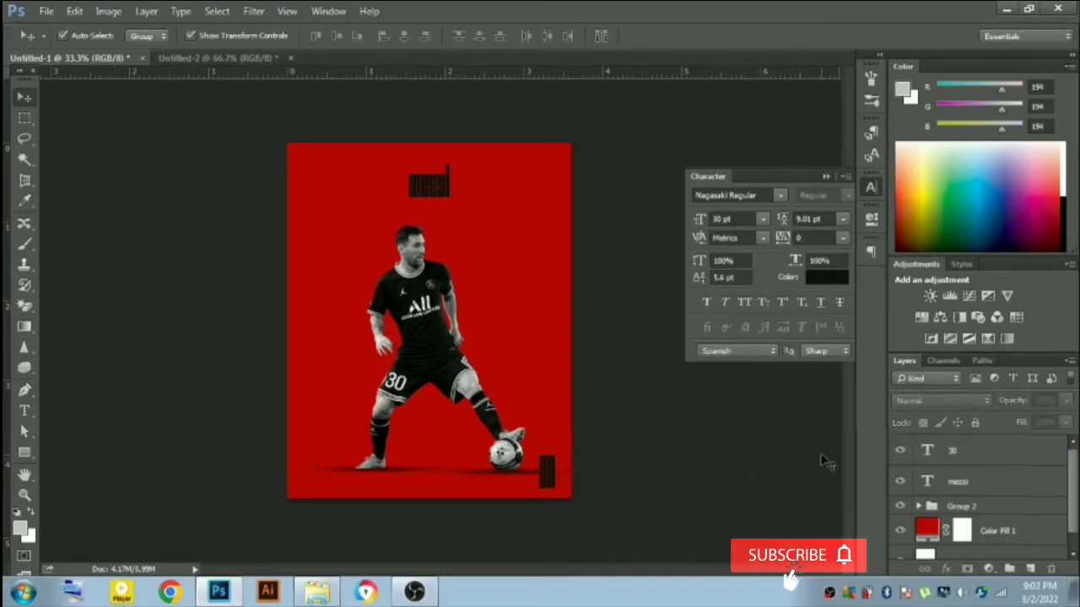
pyautogui.click(554, 479)
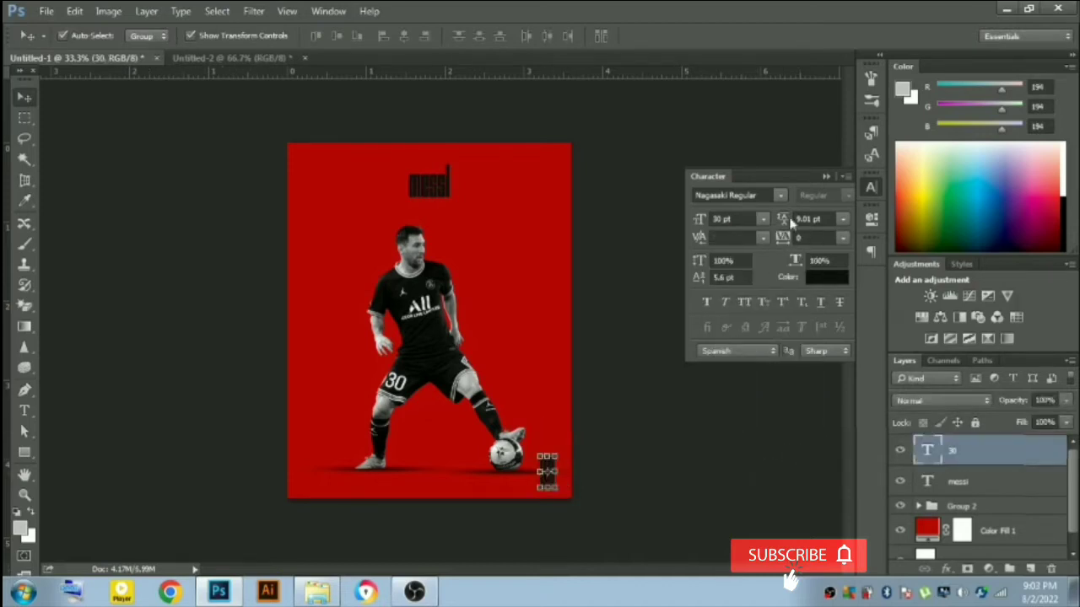
pyautogui.click(762, 194)
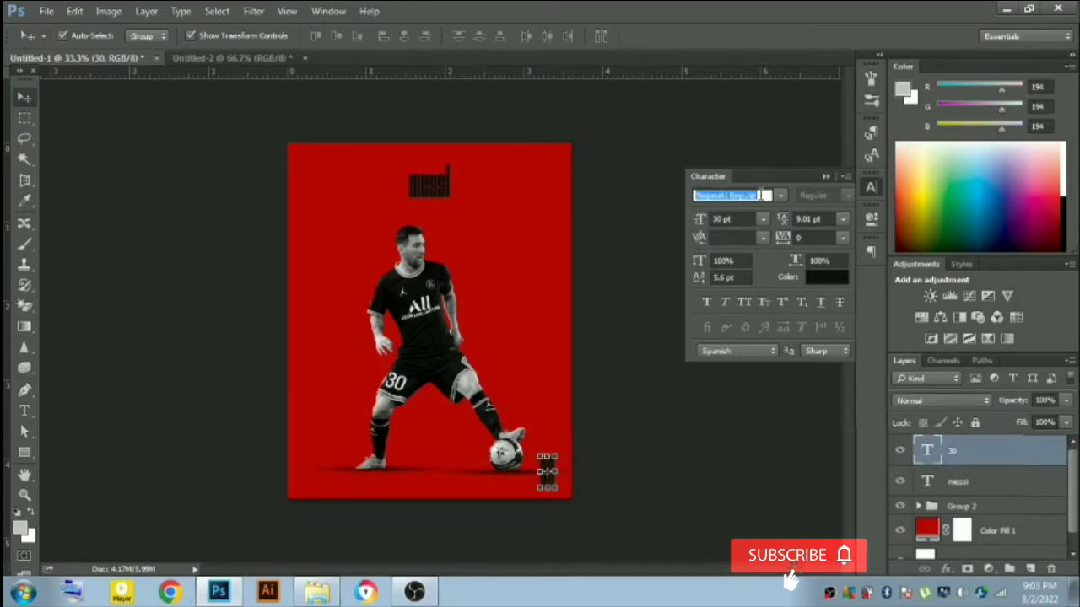
pyautogui.write('ba')
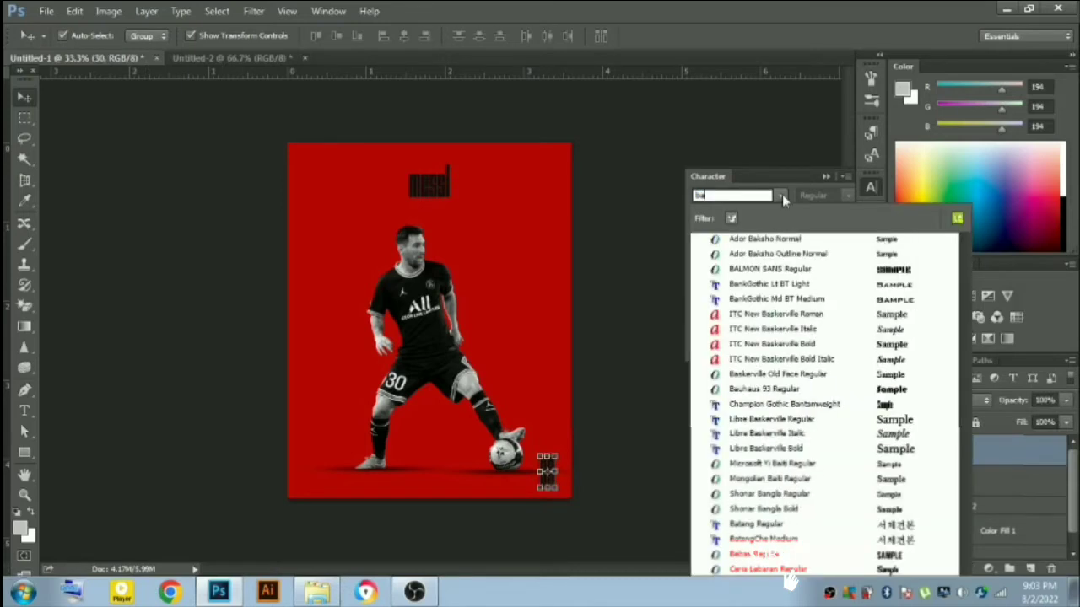
pyautogui.write('l')
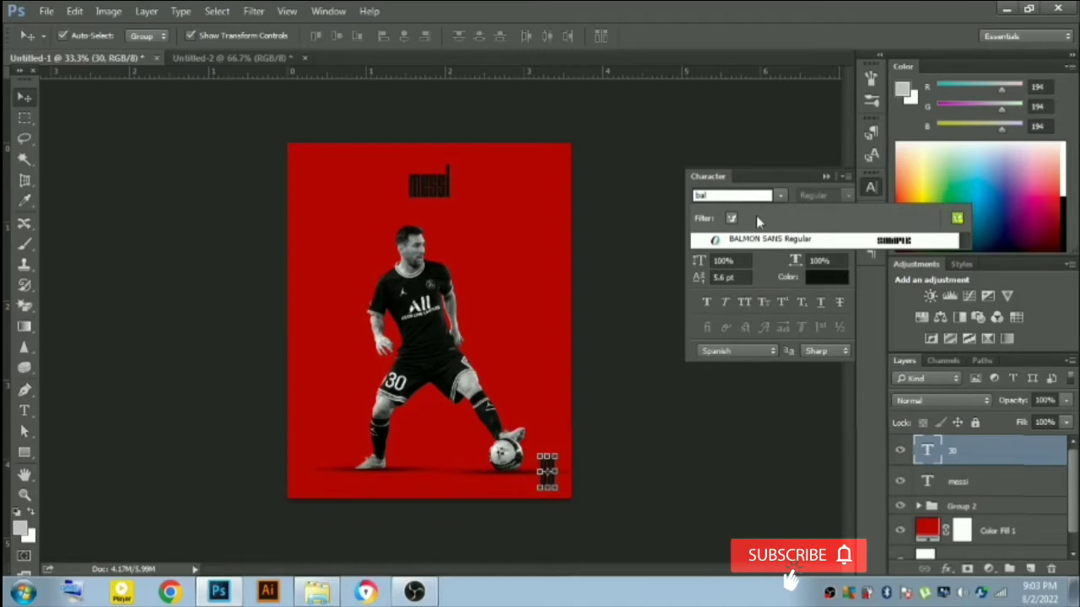
pyautogui.press('Down')
pyautogui.press('Return')
# Step: Reduce the corner '30' to 24 pt, leaving the font unchanged
pyautogui.click(726, 462)
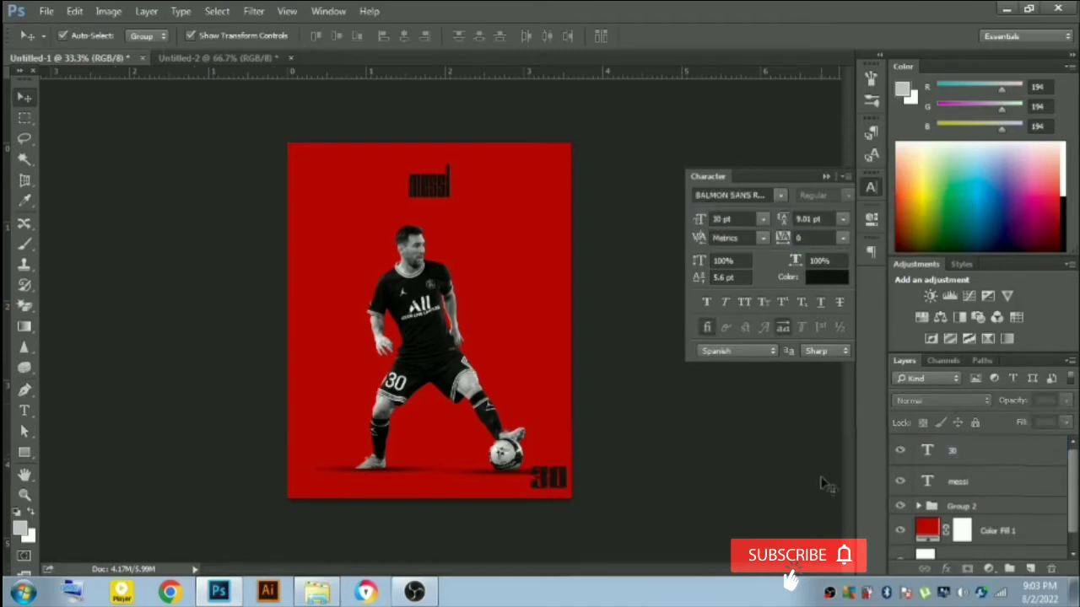
pyautogui.click(979, 460)
pyautogui.click(780, 195)
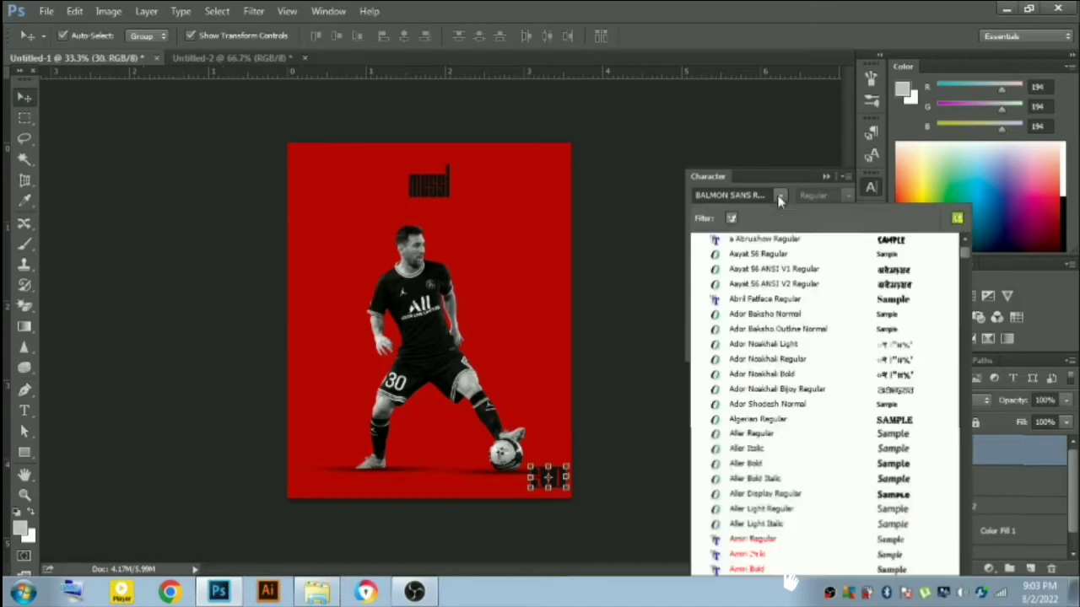
pyautogui.scroll(-5, 776, 253)
pyautogui.click(766, 221)
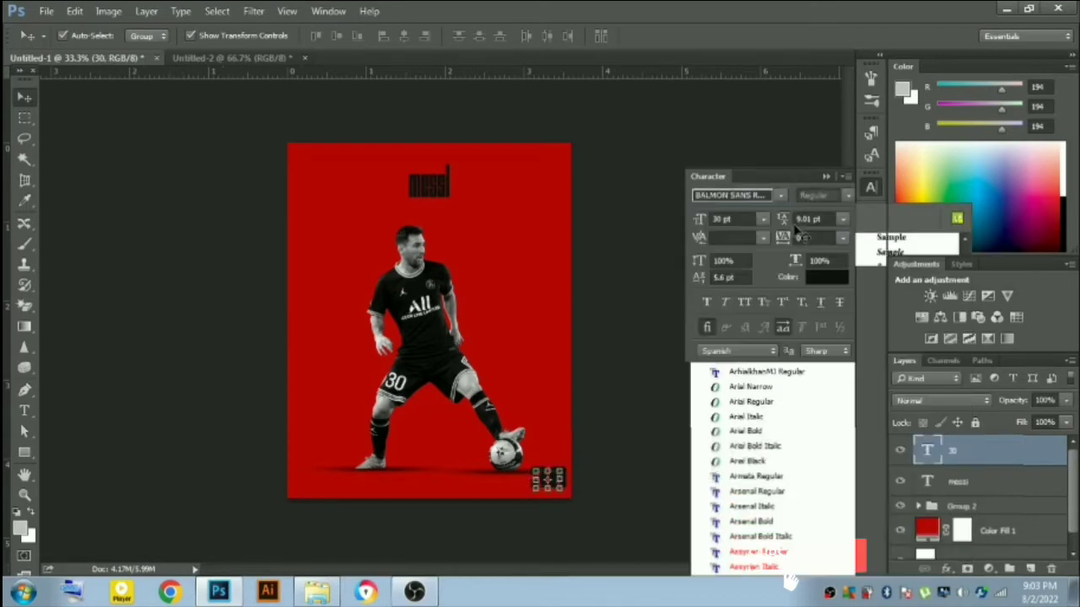
pyautogui.click(762, 218)
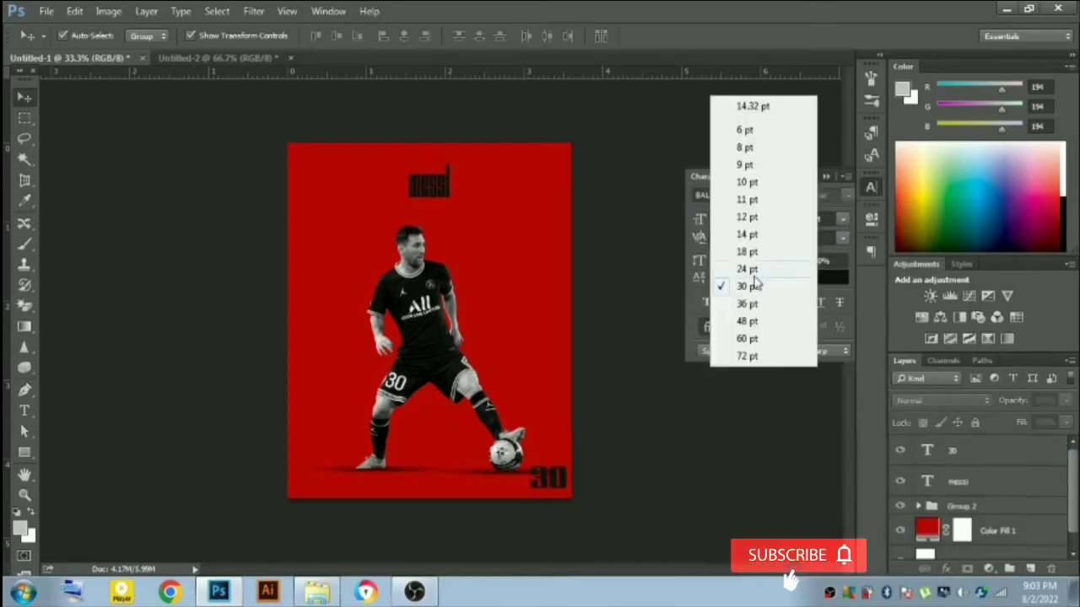
pyautogui.click(742, 267)
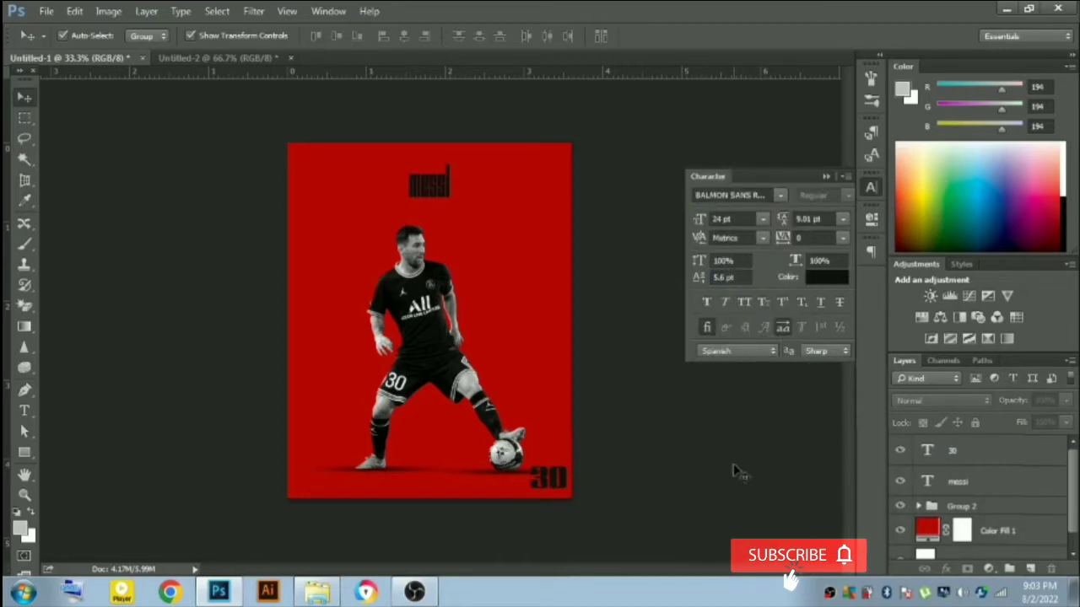
pyautogui.click(944, 450)
pyautogui.click(763, 218)
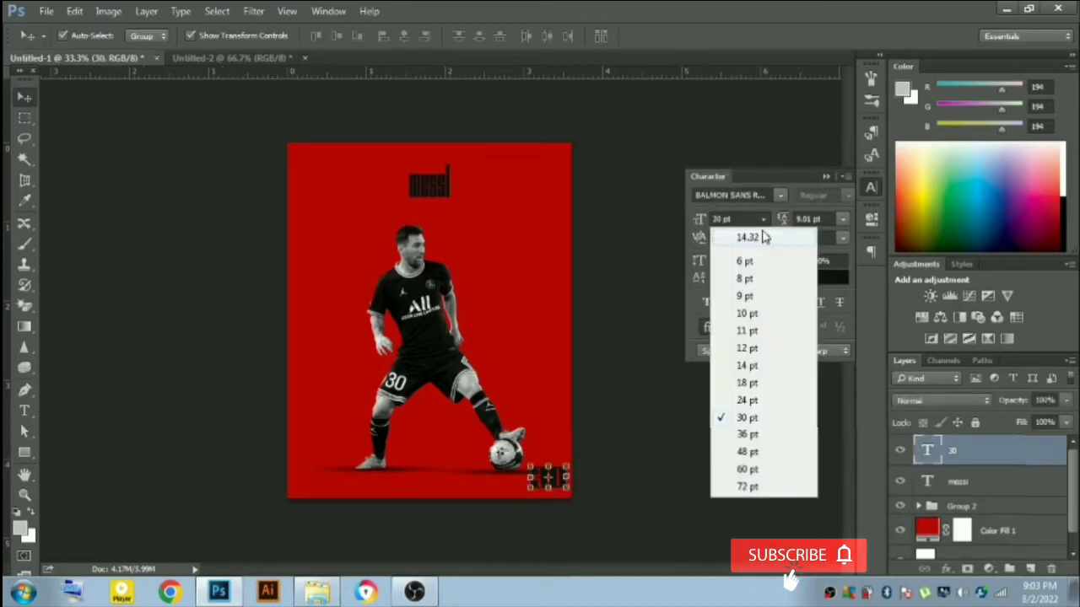
pyautogui.click(747, 399)
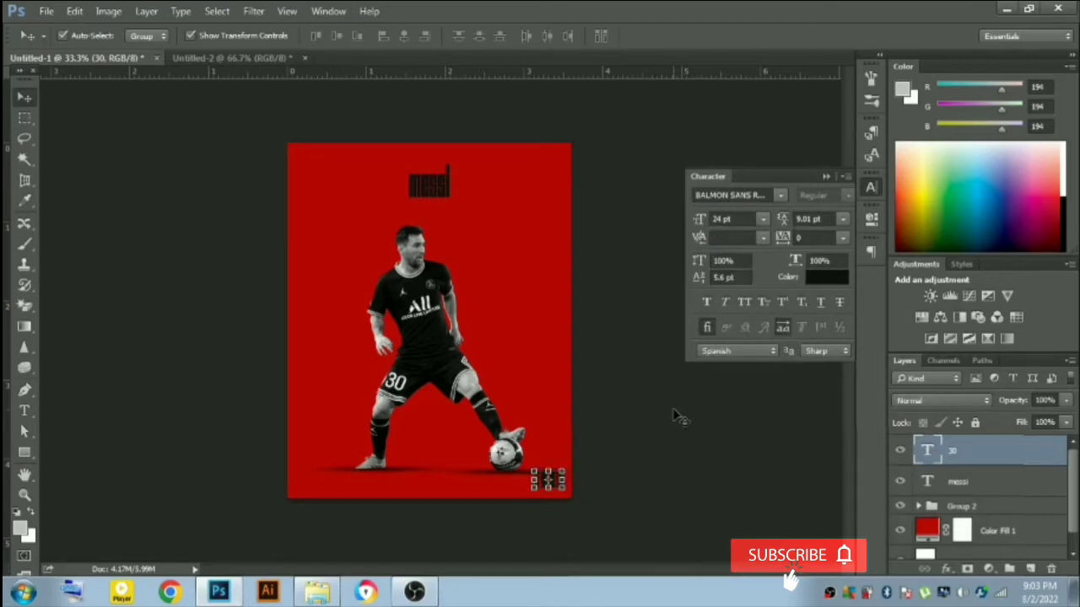
# Step: Drag the small 24 pt '30' up so it sits beside the ball
pyautogui.click(673, 409)
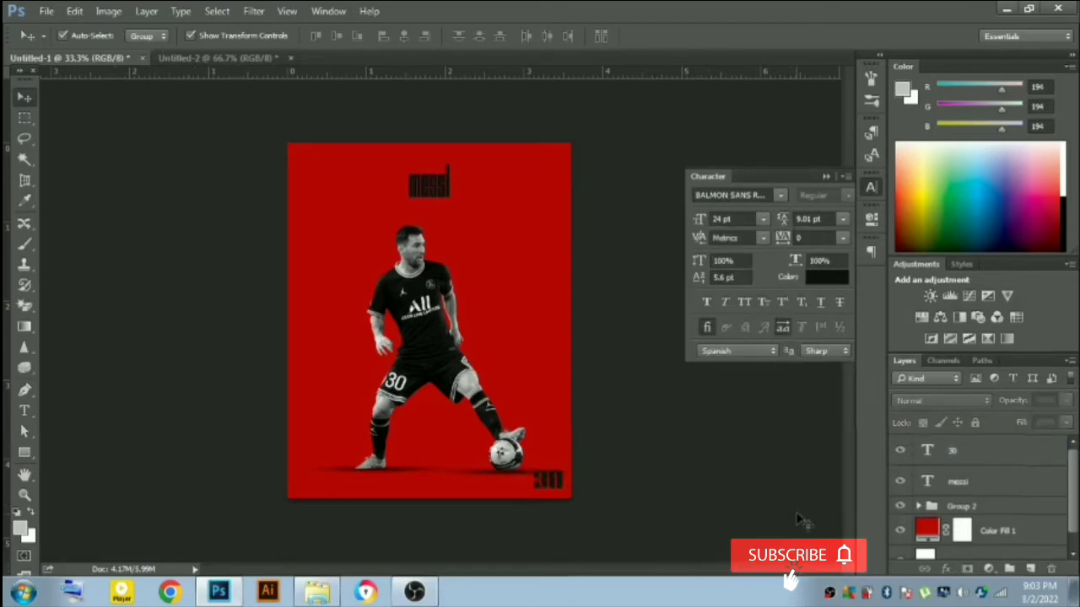
pyautogui.click(565, 486)
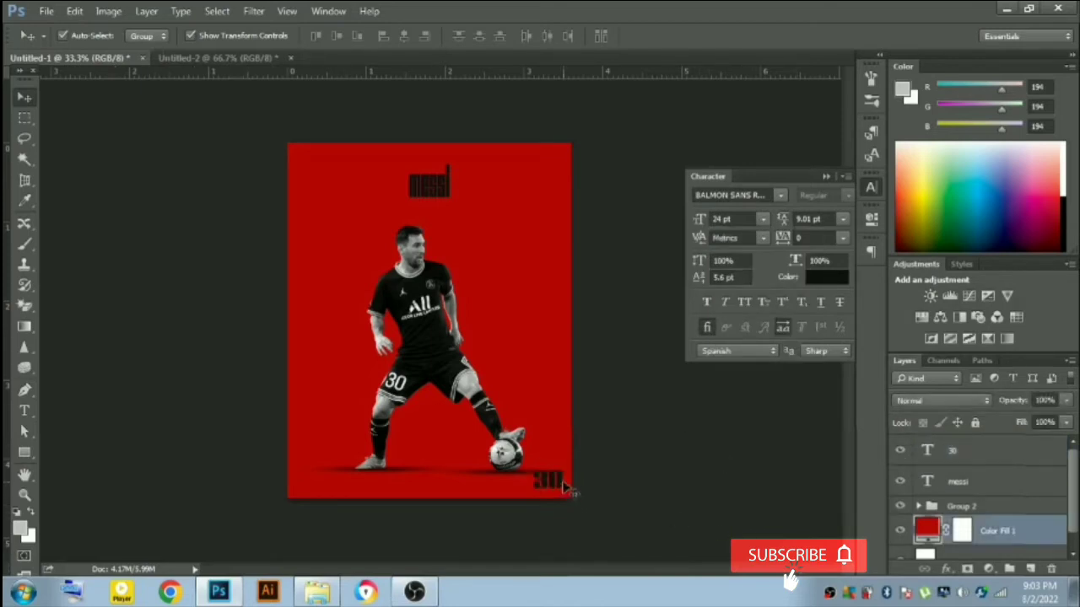
pyautogui.moveTo(560, 488); pyautogui.dragTo(556, 461)
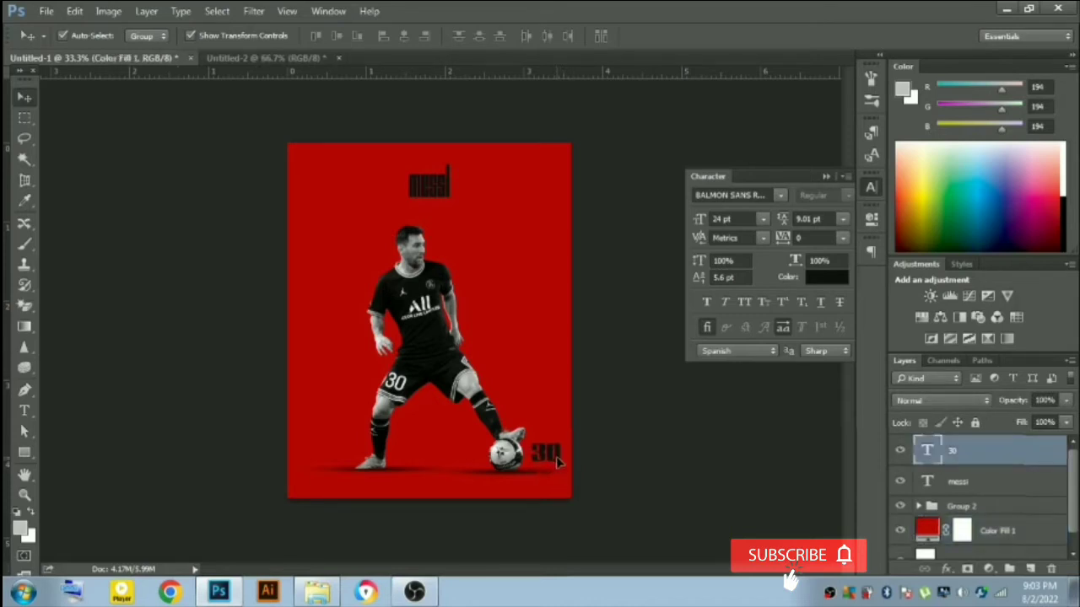
pyautogui.click(746, 463)
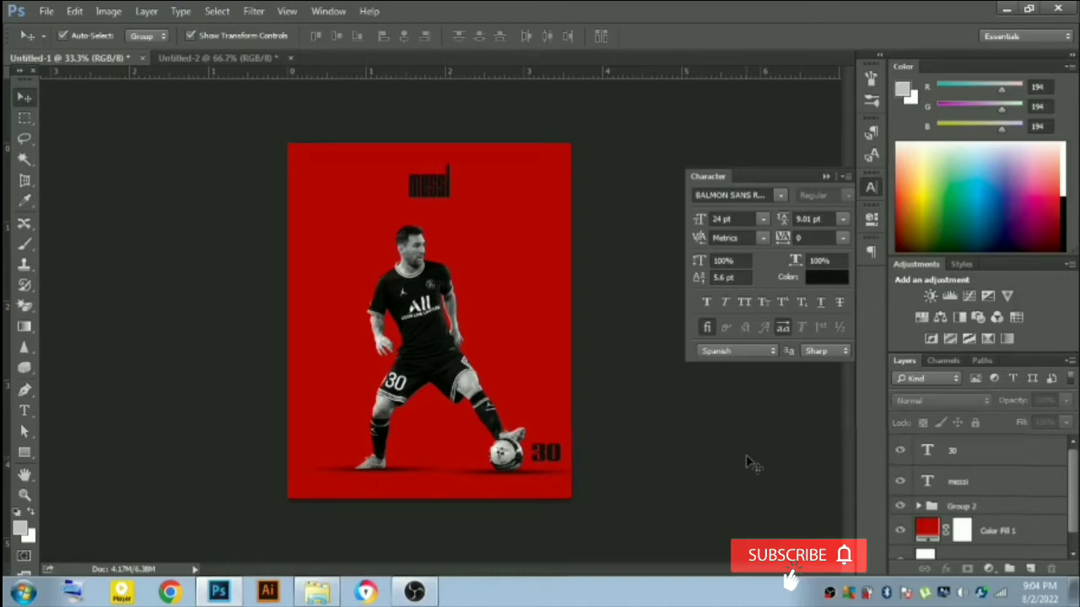
# Step: Type a new '30' text layer on the poster
pyautogui.click(24, 410)
pyautogui.click(322, 308)
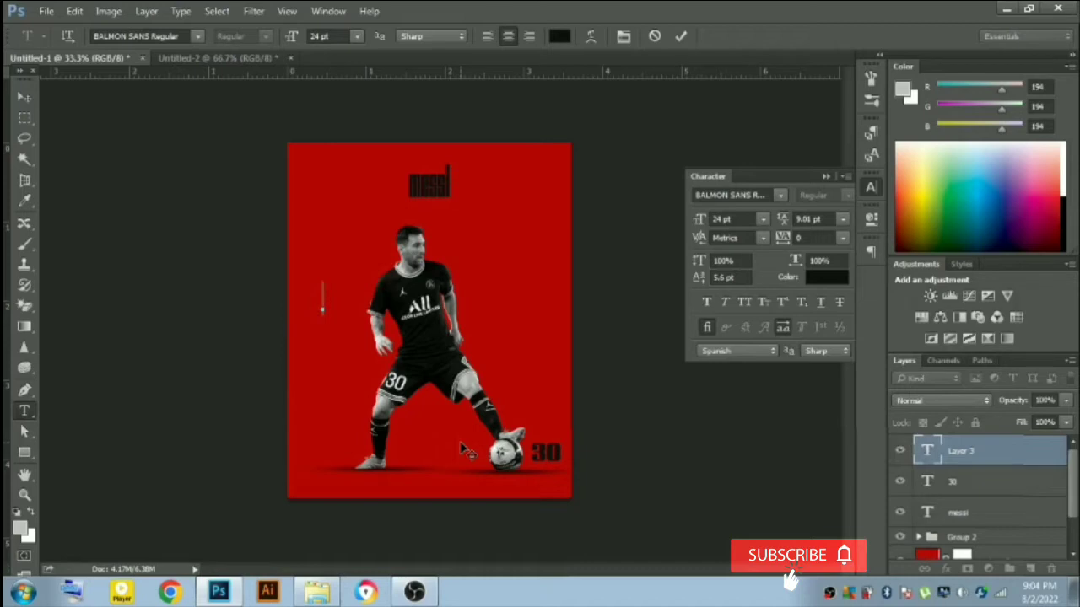
pyautogui.write('30')
pyautogui.click(25, 97)
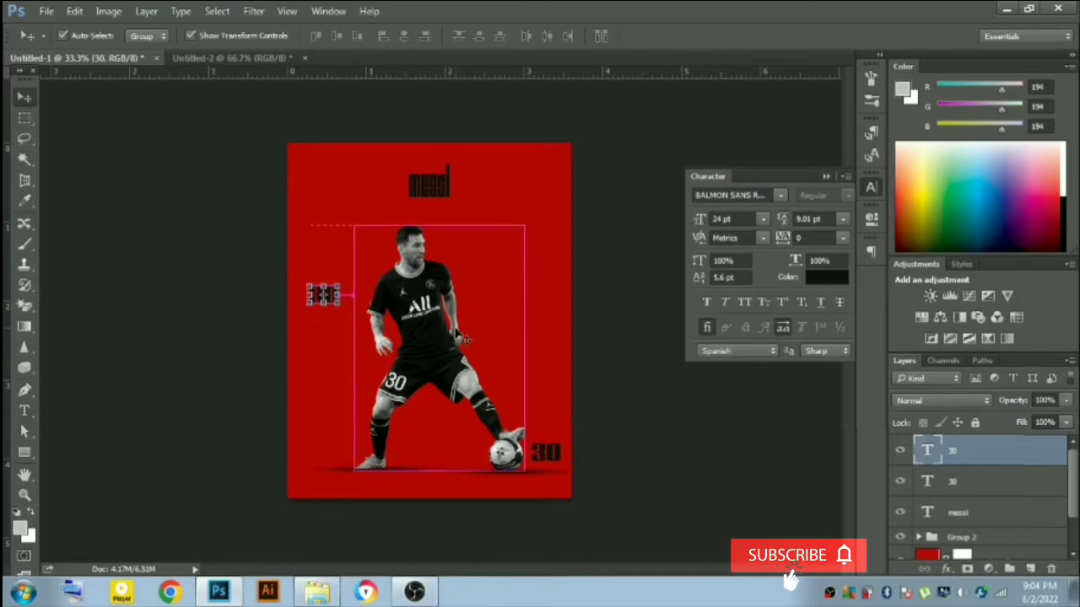
# Step: Scale the new '30' to span the poster, then send it to the bottom of the stack
pyautogui.hotkey('ctrl', 't')
pyautogui.moveTo(340, 311); pyautogui.dragTo(639, 573)
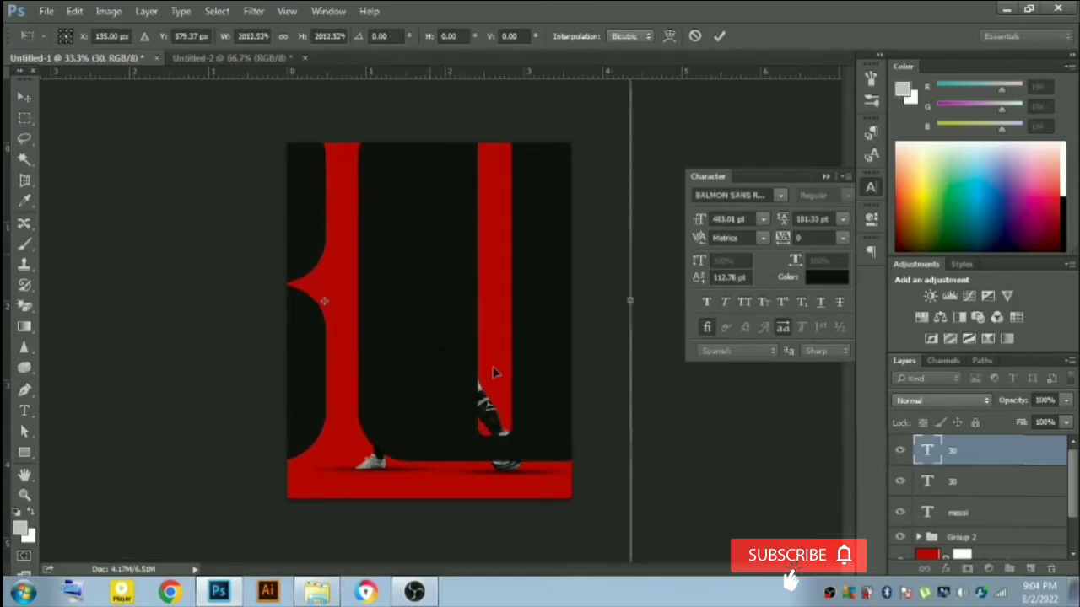
pyautogui.moveTo(494, 372)
pyautogui.mouseDown()
pyautogui.moveTo(518, 326)
pyautogui.moveTo(512, 301)
pyautogui.moveTo(544, 316)
pyautogui.mouseUp()
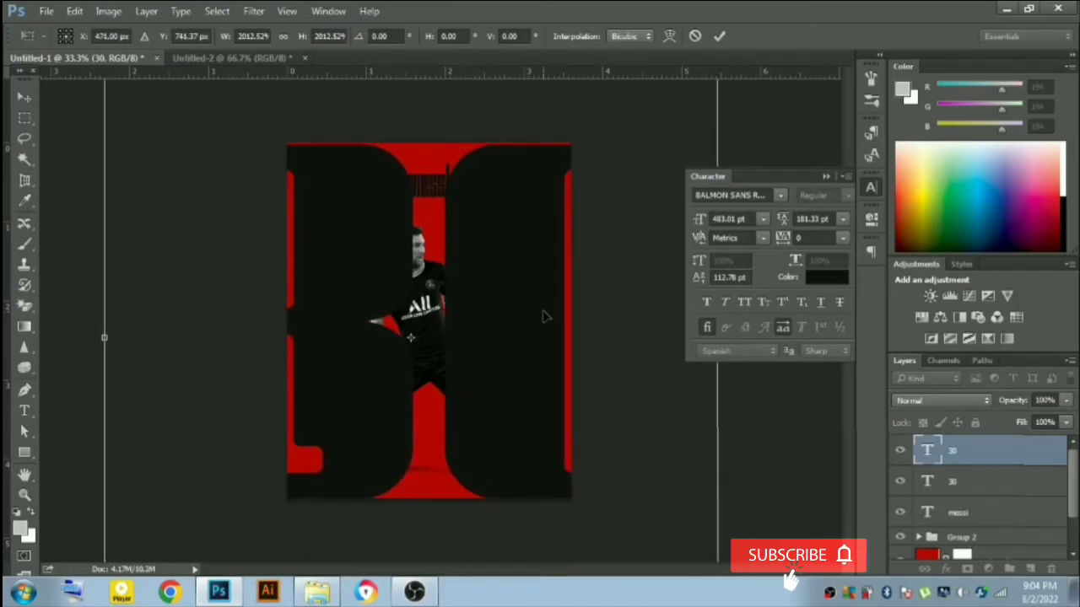
pyautogui.press('Up')
pyautogui.press('Up')
pyautogui.press('Up')
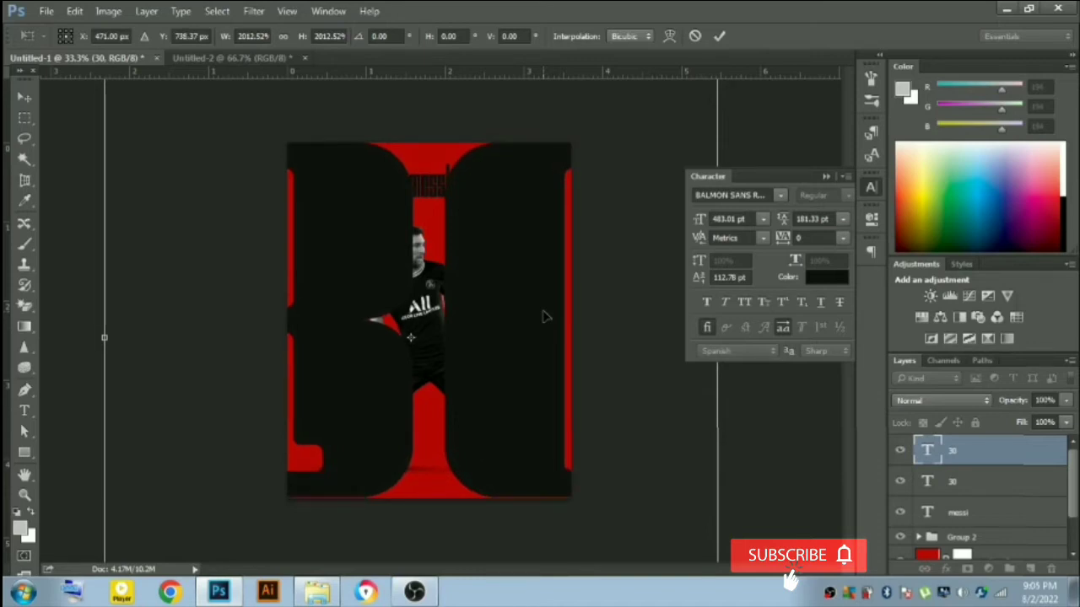
pyautogui.press('Right')
pyautogui.press('Right')
pyautogui.press('Right')
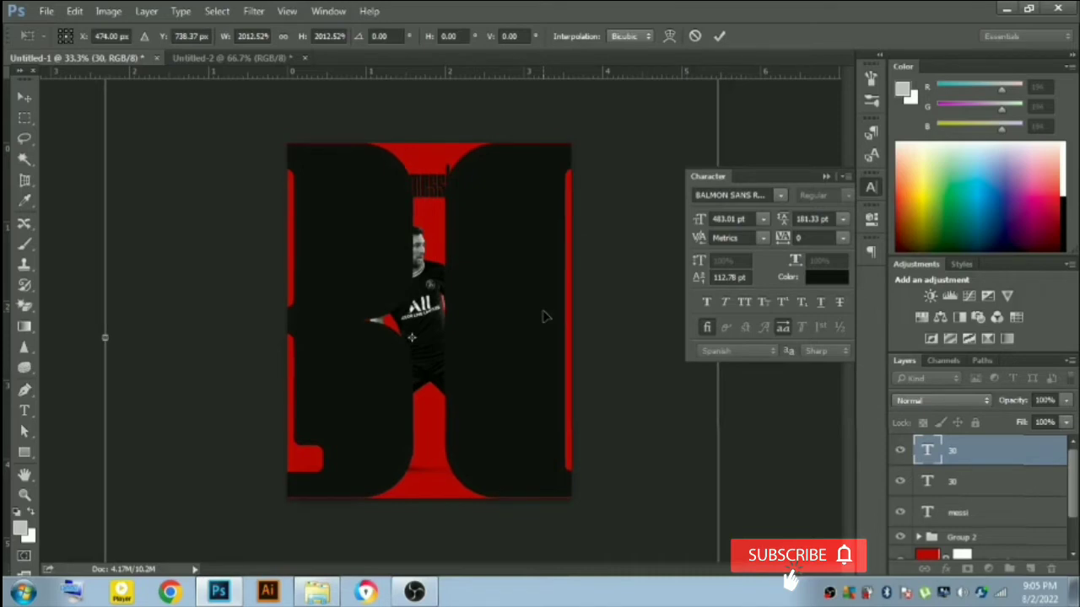
pyautogui.press('Left')
pyautogui.press('Left')
pyautogui.press('Left')
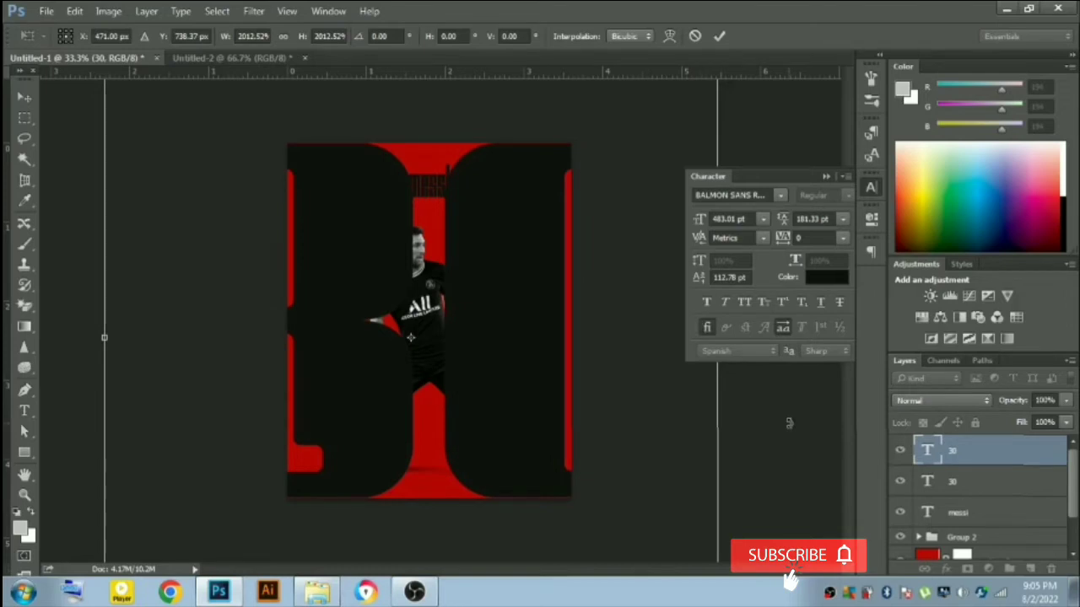
pyautogui.press('Return')
pyautogui.hotkey('ctrl', 'shift', '[')
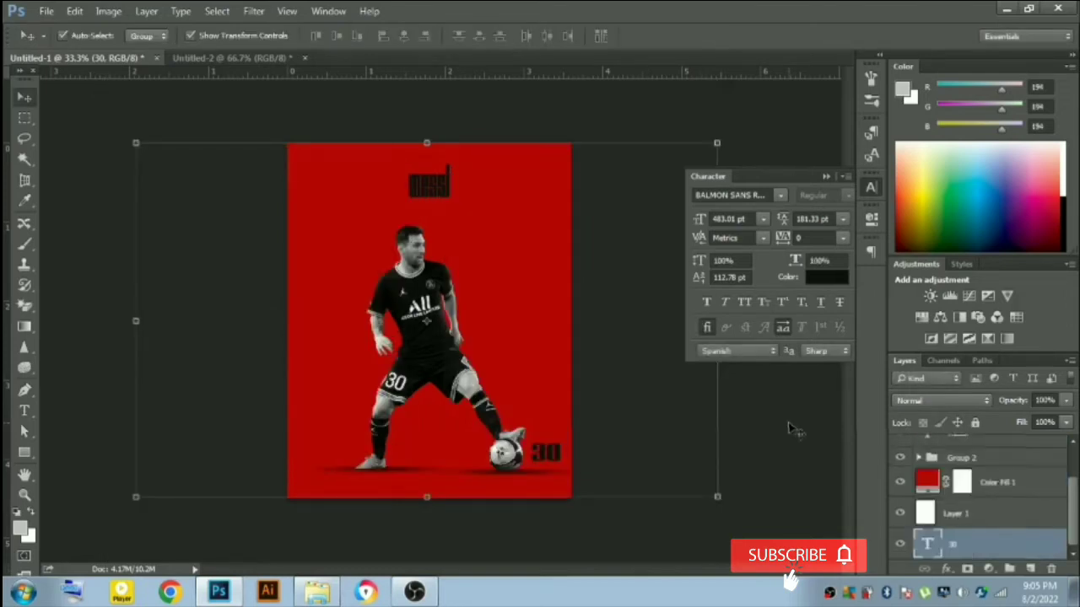
# Step: Raise the giant 483 pt '30' above the red Color Fill and colour it white #ffffff
pyautogui.hotkey('ctrl', ']')
pyautogui.hotkey('ctrl', ']')
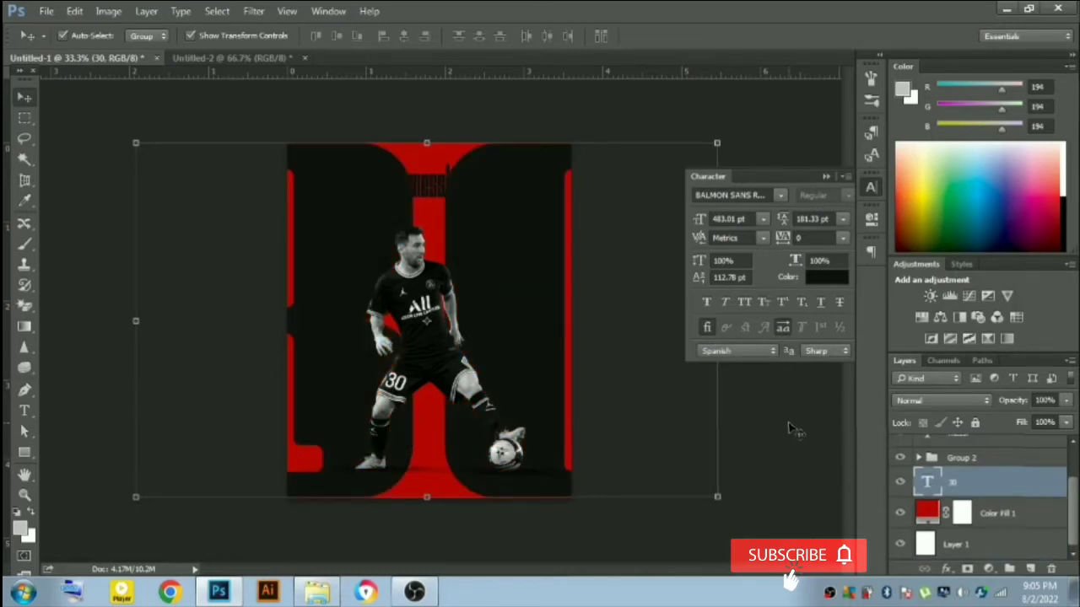
pyautogui.click(831, 283)
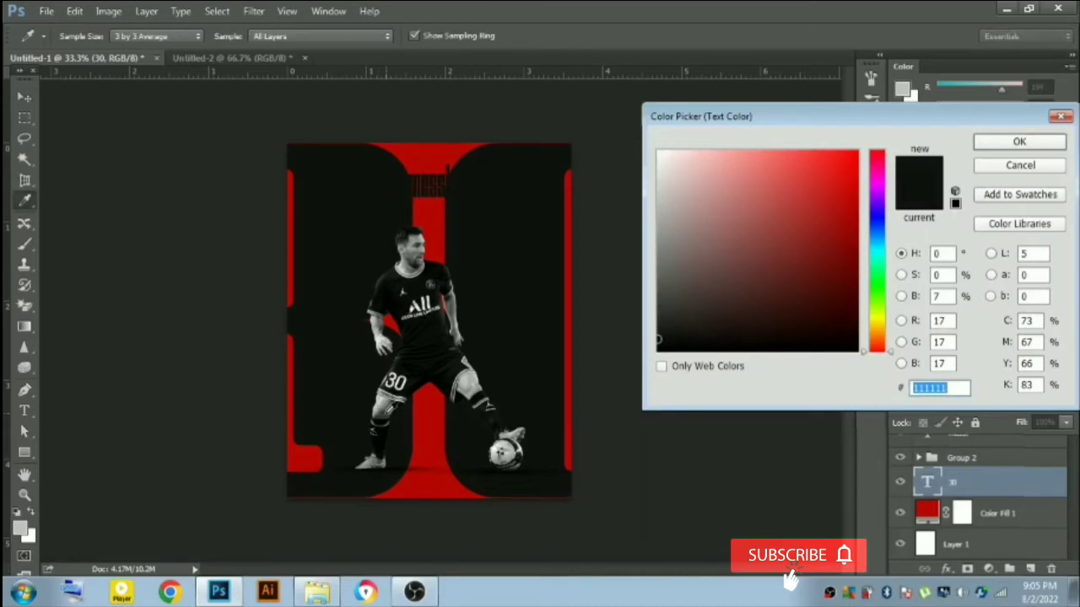
pyautogui.write('353535')
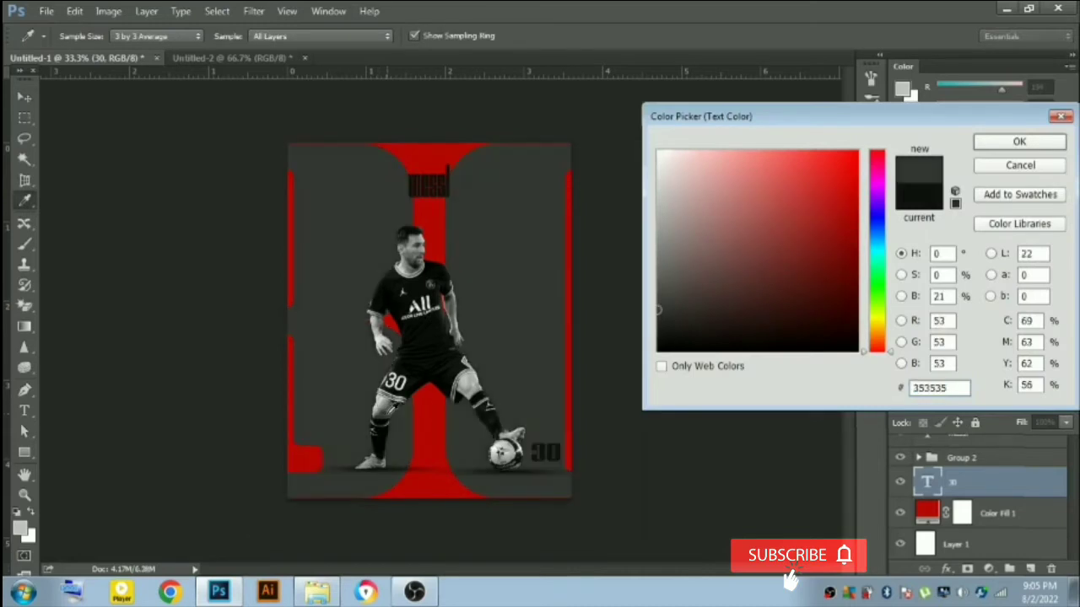
pyautogui.write('ffffff')
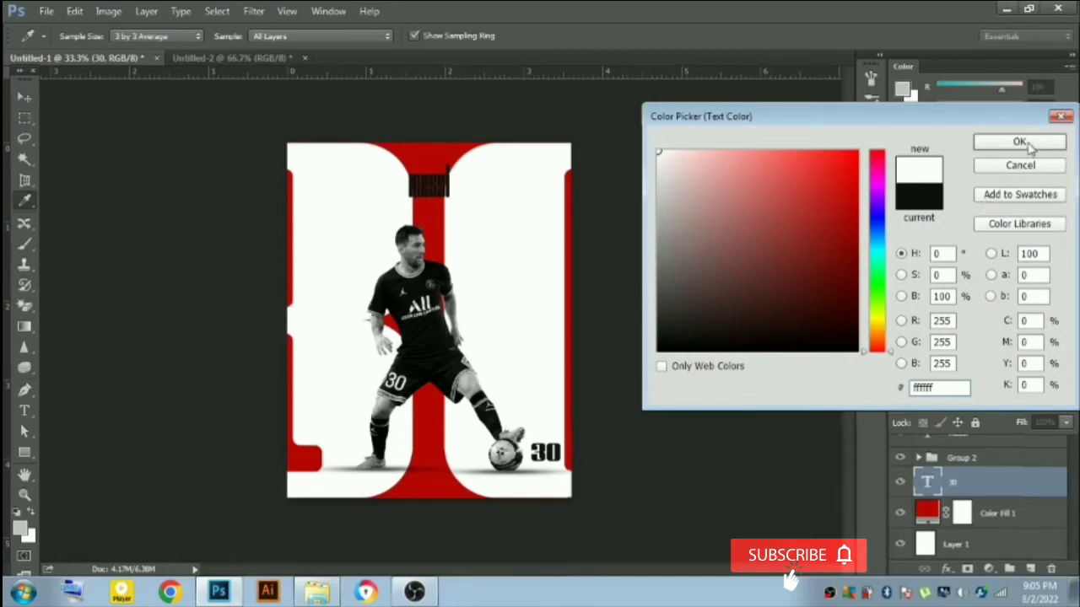
pyautogui.click(660, 196)
pyautogui.moveTo(661, 197)
pyautogui.mouseDown()
pyautogui.moveTo(676, 158)
pyautogui.moveTo(662, 158)
pyautogui.mouseUp()
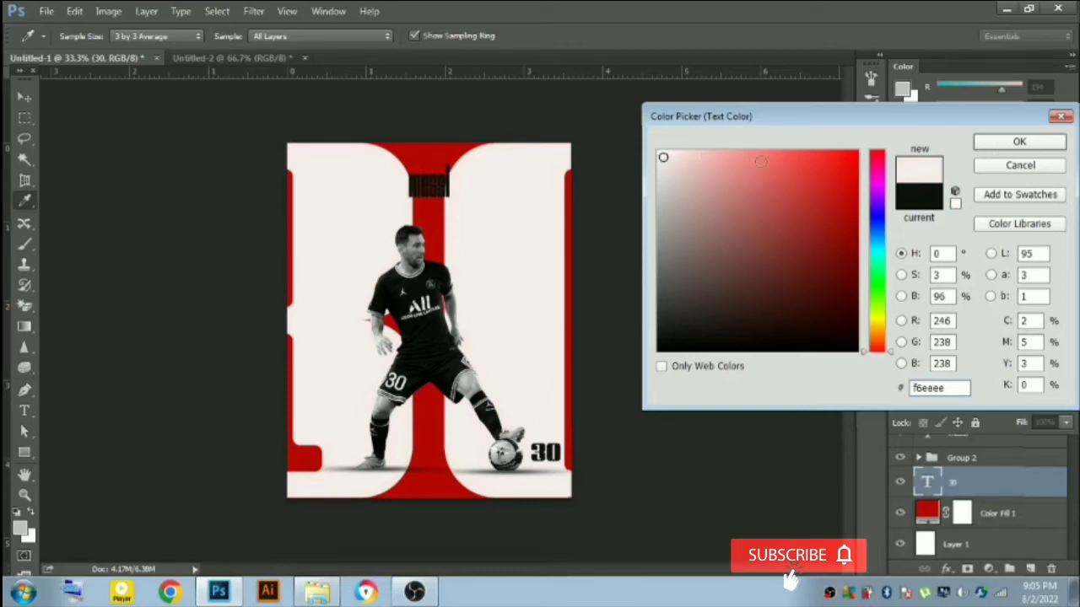
pyautogui.click(659, 152)
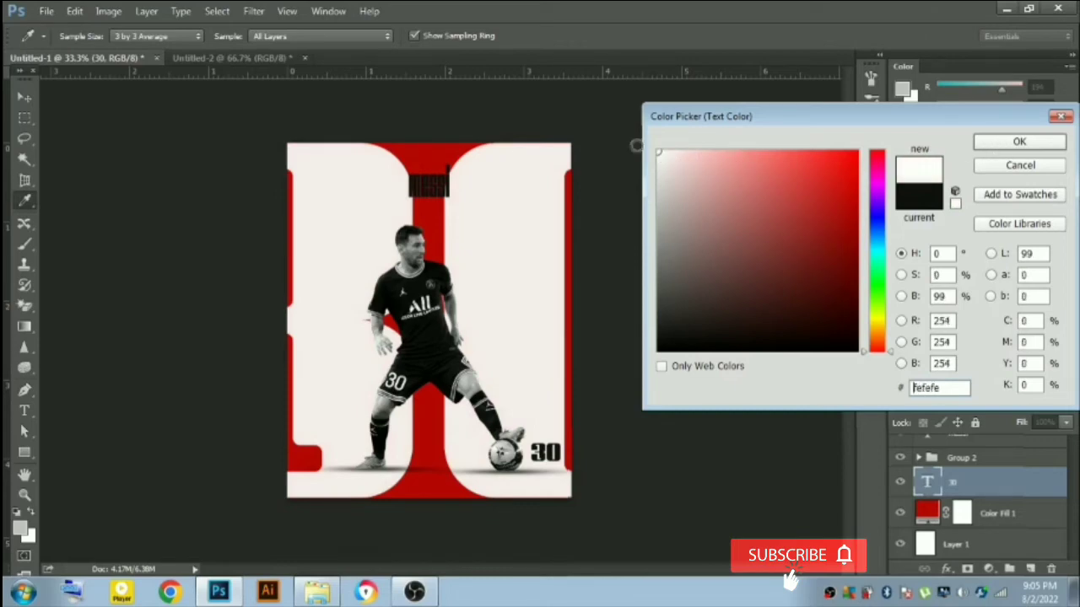
pyautogui.click(1019, 144)
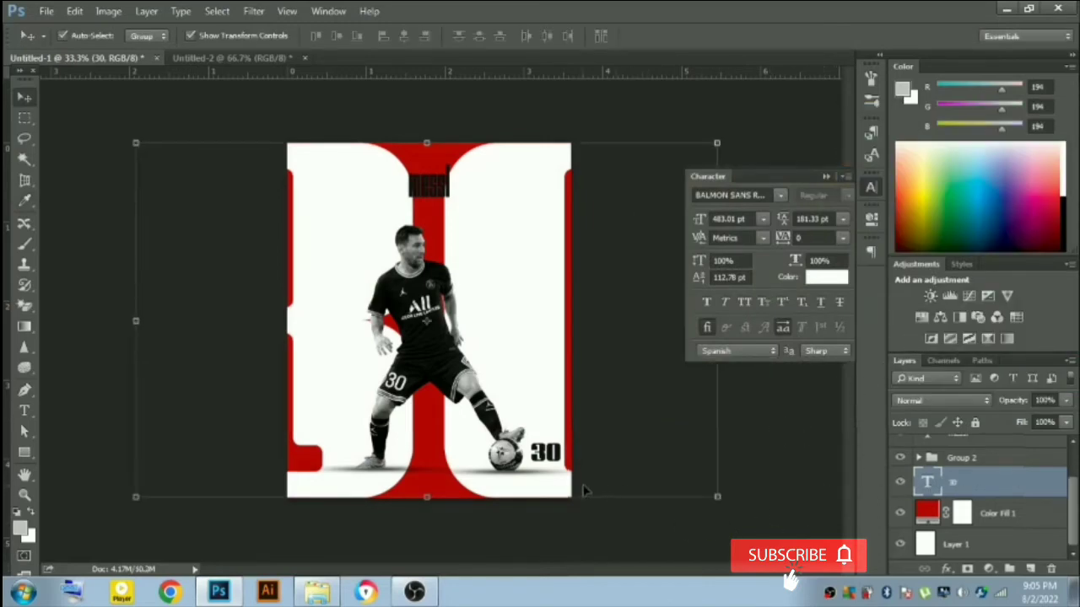
# Step: Narrow the Layer 2 copy shadow and nudge it right under the player
pyautogui.keyDown('ctrl'); pyautogui.click(956, 481); pyautogui.keyUp('ctrl')
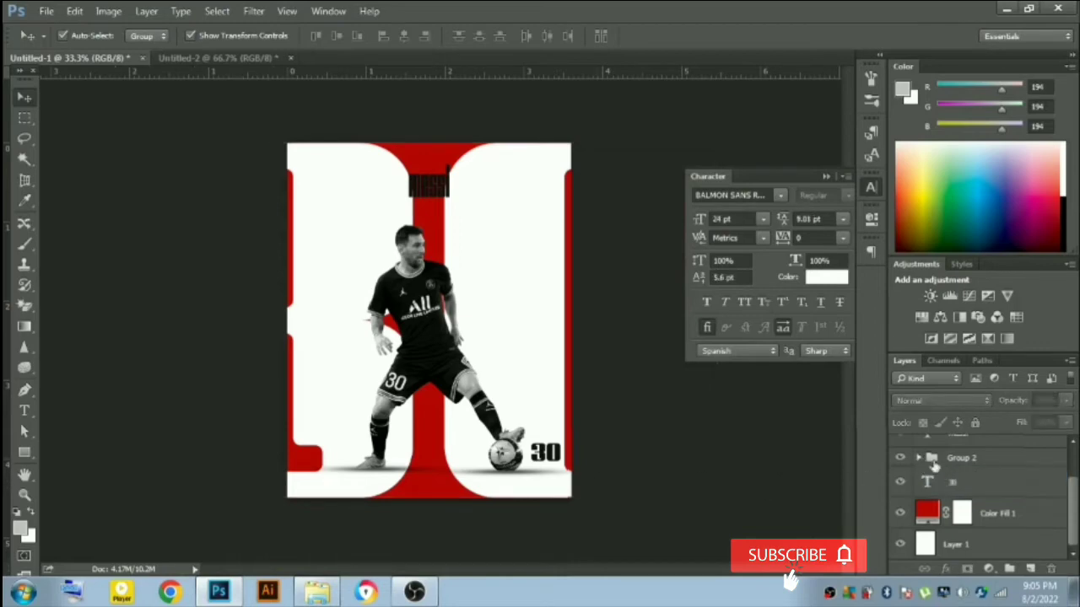
pyautogui.click(918, 458)
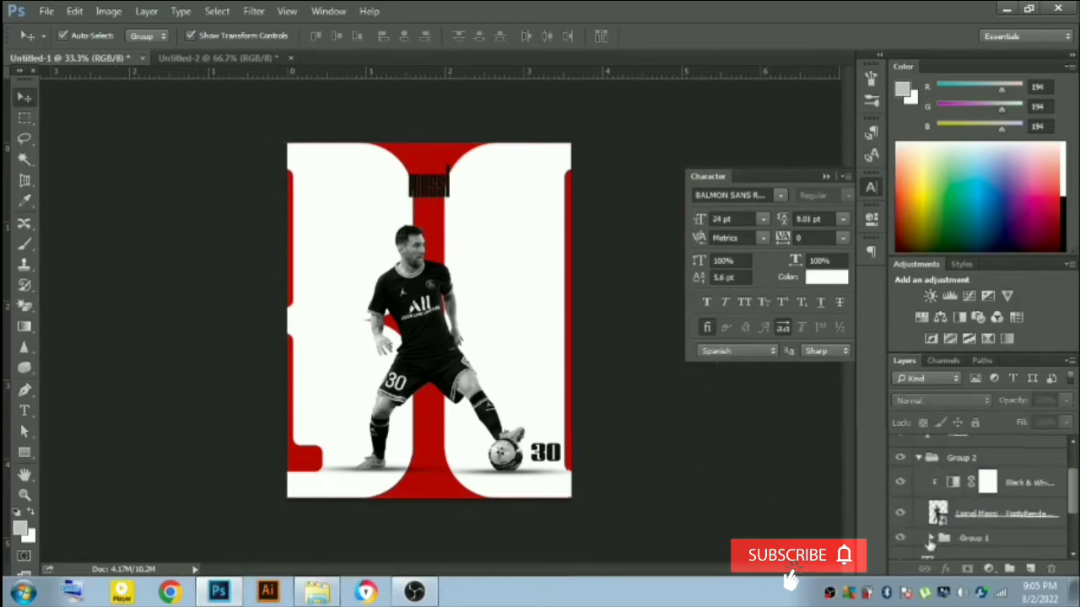
pyautogui.click(930, 537)
pyautogui.click(987, 534)
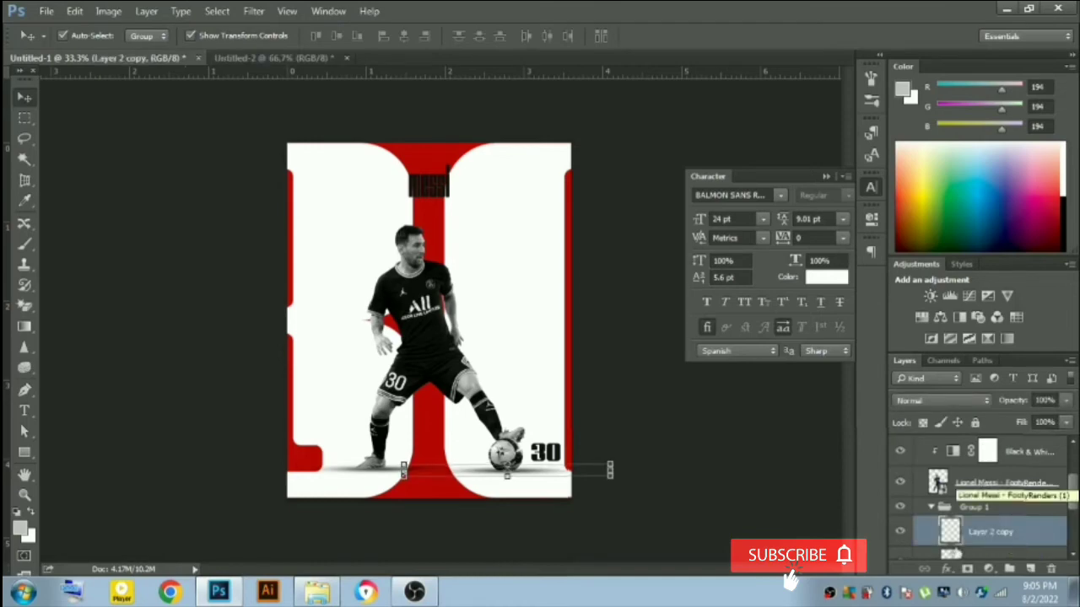
pyautogui.click(609, 469)
pyautogui.moveTo(609, 470); pyautogui.dragTo(538, 473)
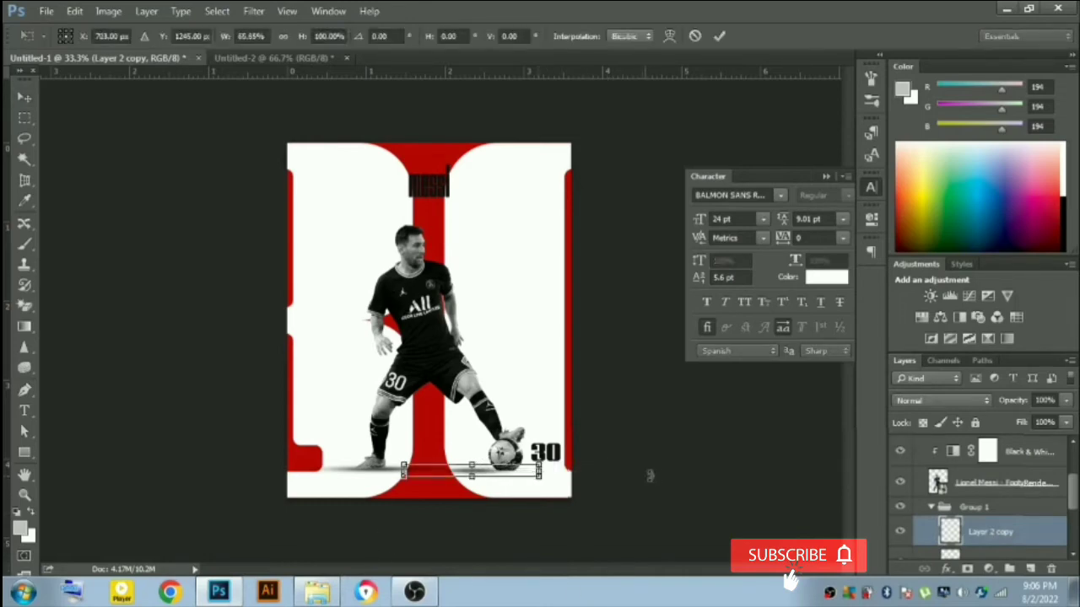
pyautogui.press('Return')
pyautogui.hotkey('shift', 'Right')
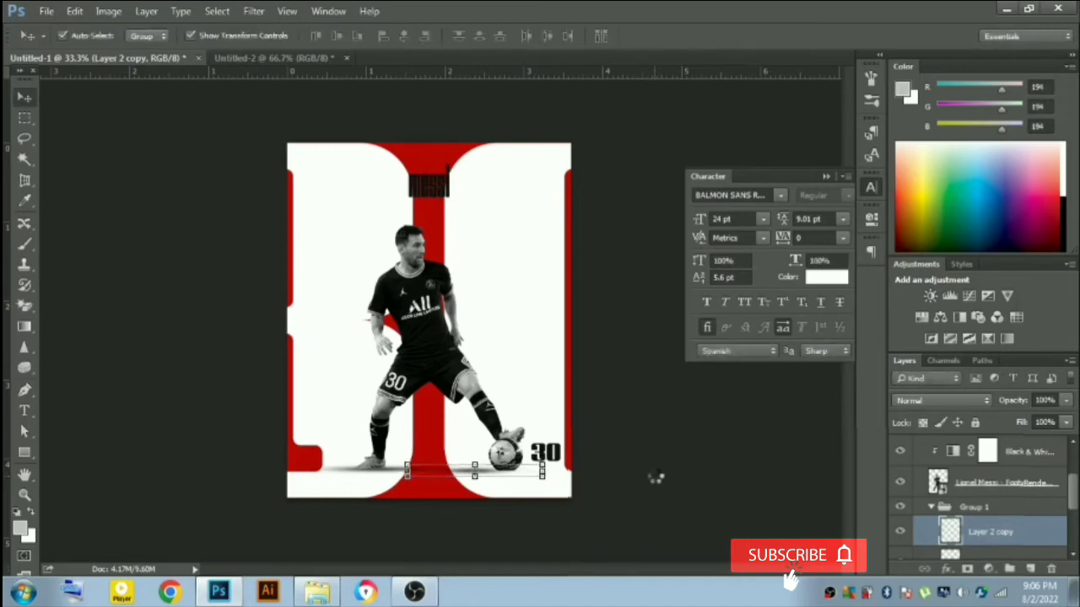
pyautogui.hotkey('shift', 'Right')
pyautogui.hotkey('shift', 'Right')
pyautogui.hotkey('shift', 'Right')
pyautogui.hotkey('shift', 'Right')
pyautogui.hotkey('shift', 'Right')
pyautogui.hotkey('shift', 'Right')
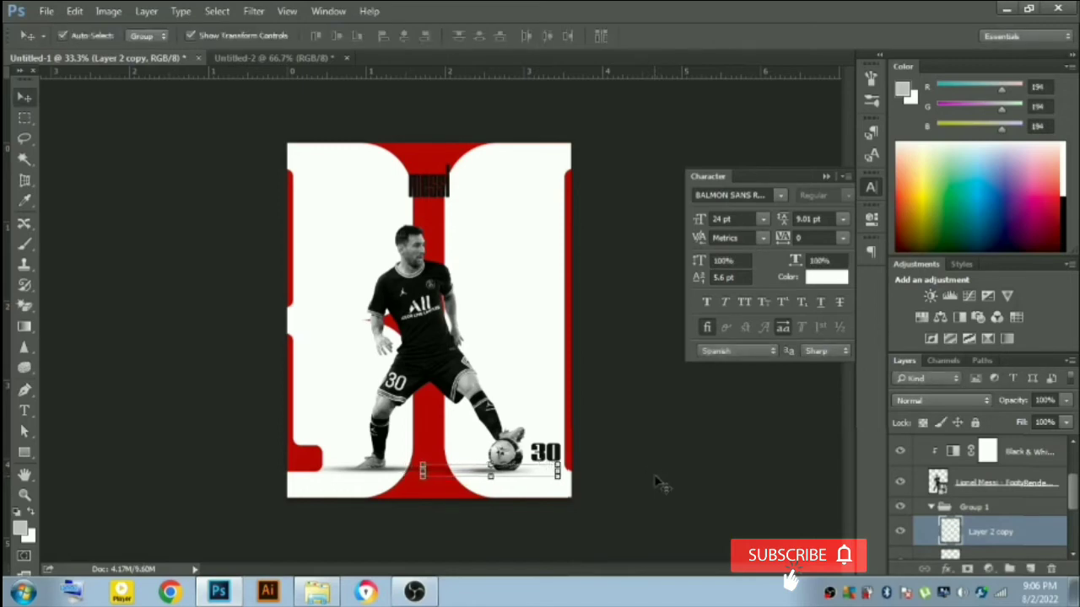
pyautogui.hotkey('shift', 'Right')
pyautogui.hotkey('shift', 'Right')
pyautogui.hotkey('shift', 'Right')
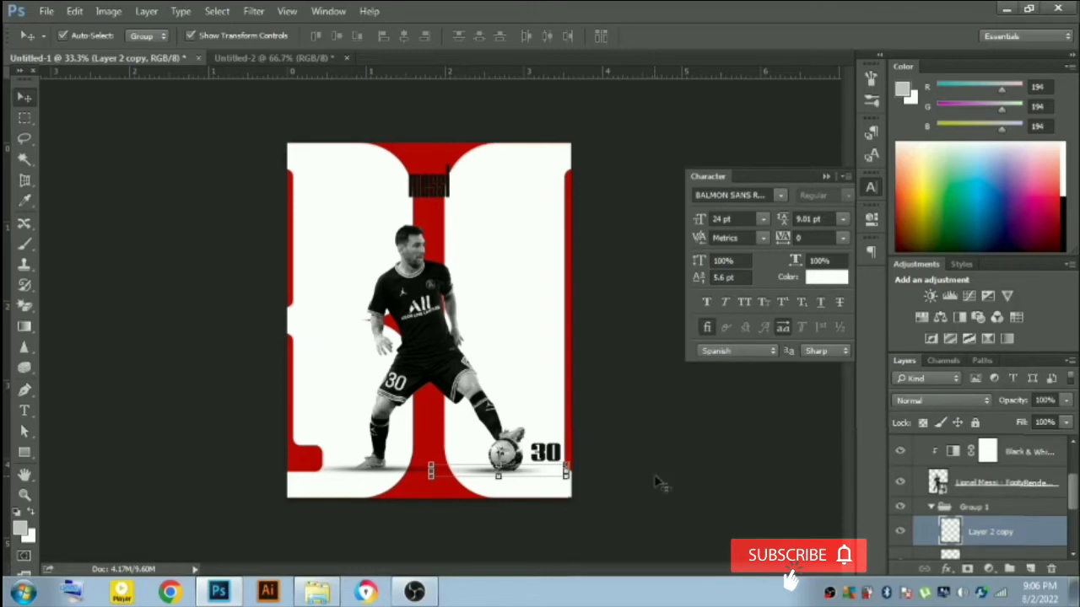
pyautogui.hotkey('shift', 'Right')
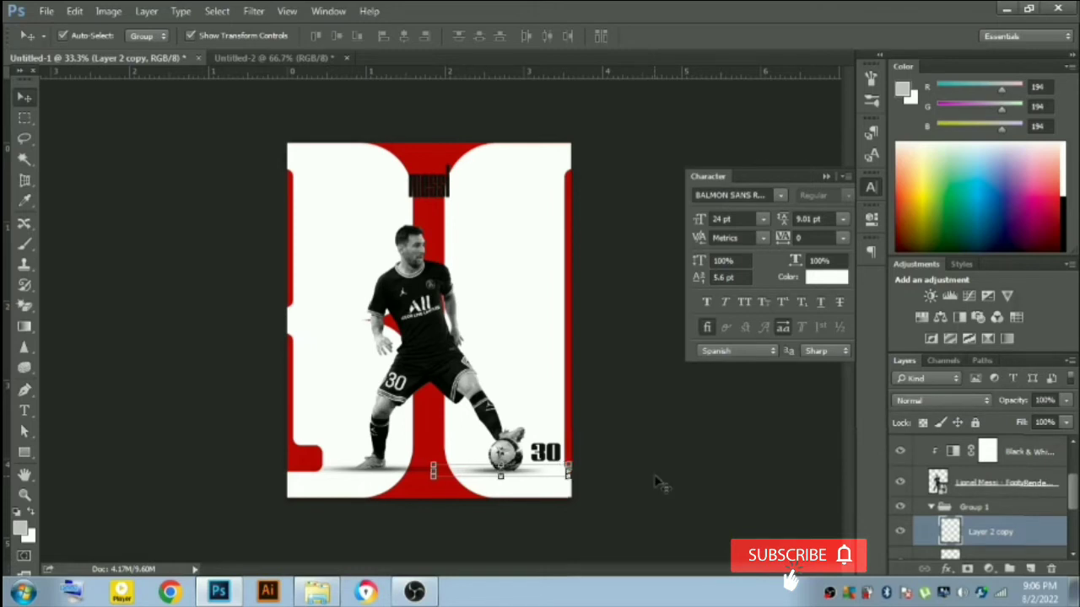
pyautogui.hotkey('ctrl', 'h')
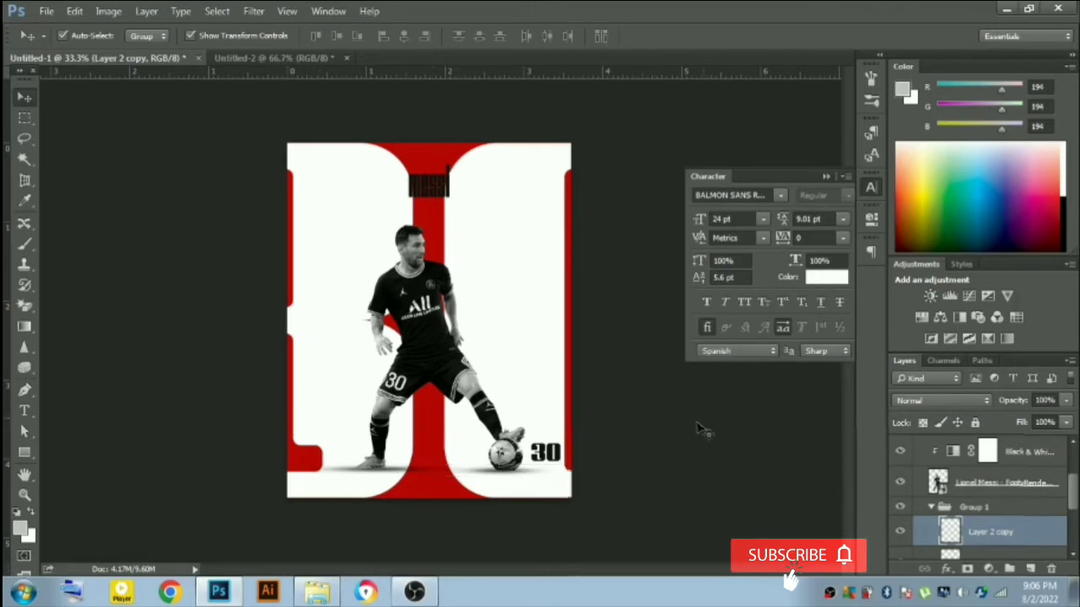
# Step: Skew the Layer 2 ground shadow with Free Transform
pyautogui.click(700, 430)
pyautogui.scroll(-1, 996, 533)
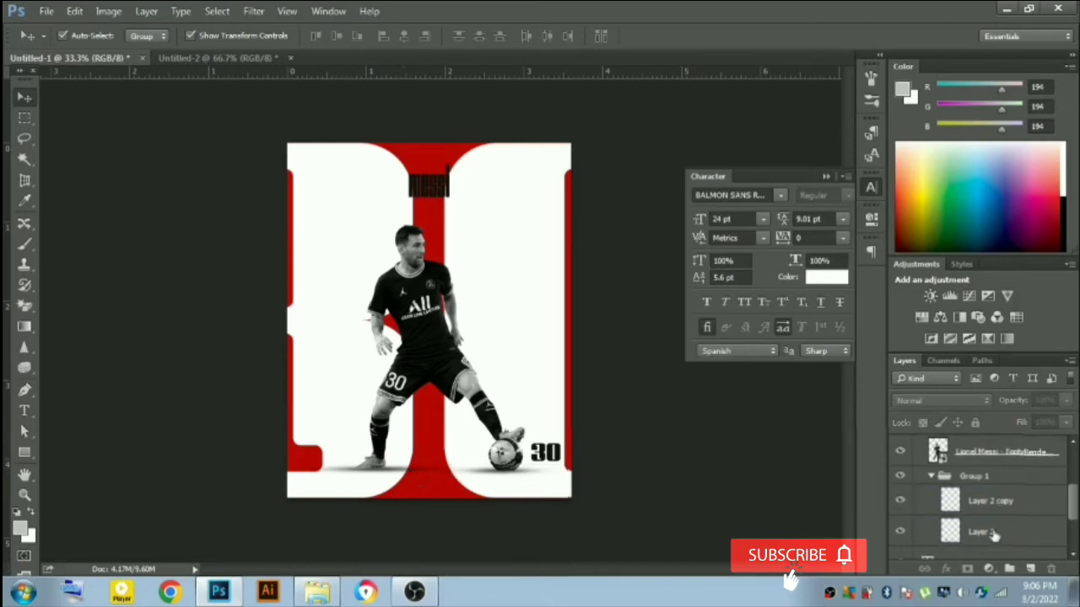
pyautogui.click(987, 531)
pyautogui.hotkey('ctrl', 't')
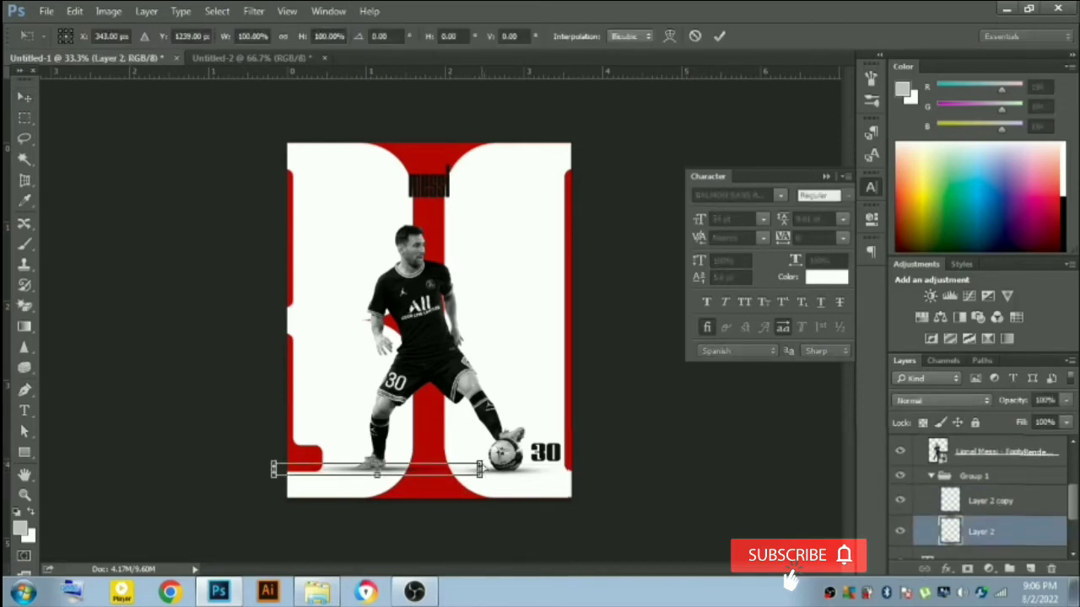
pyautogui.moveTo(479, 467); pyautogui.dragTo(485, 409)
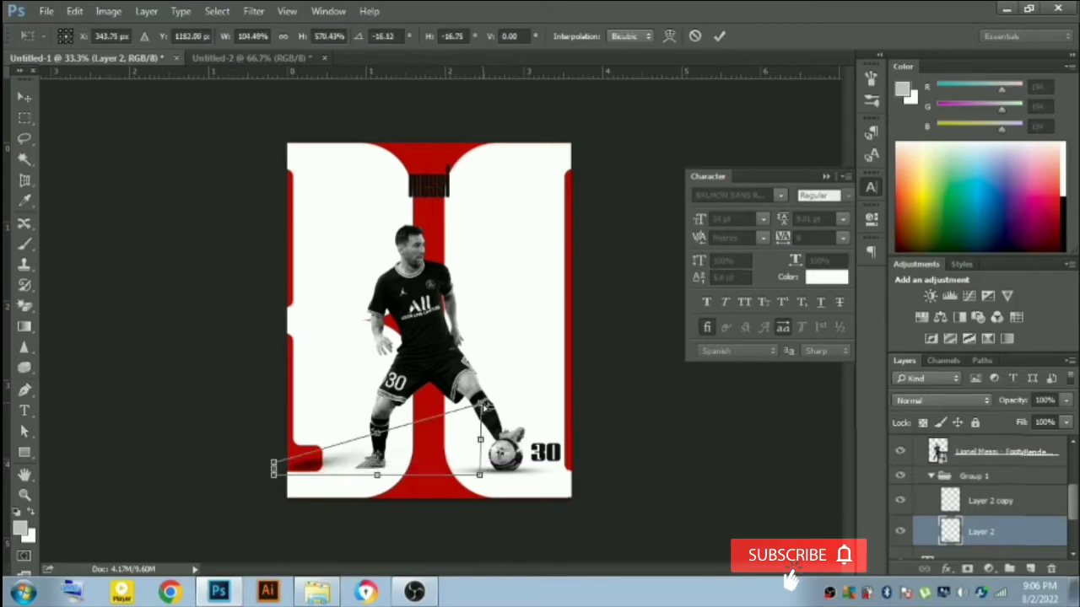
pyautogui.moveTo(486, 407); pyautogui.dragTo(498, 452)
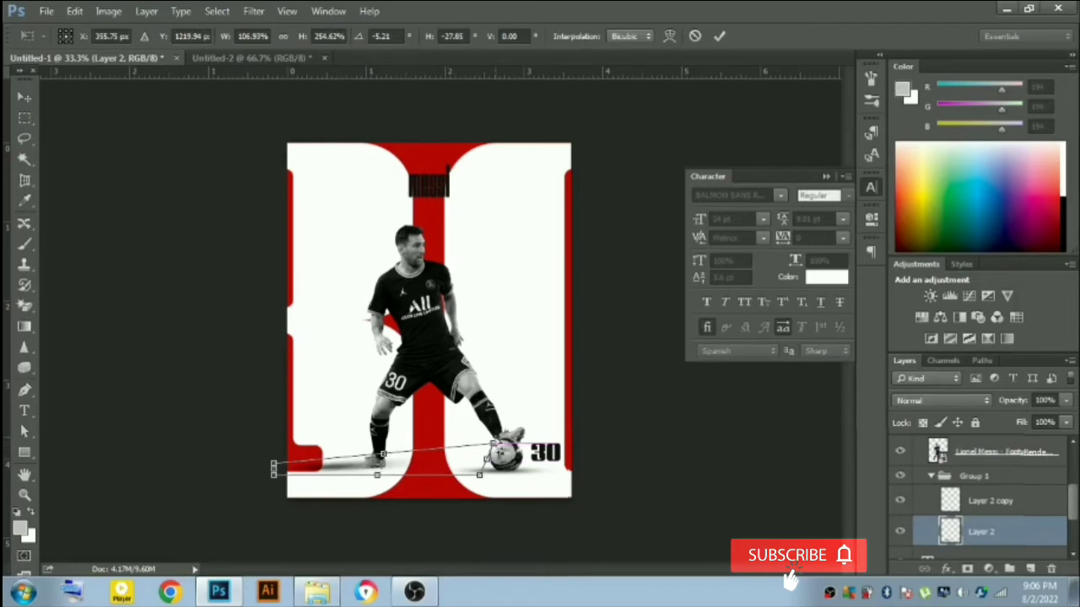
pyautogui.moveTo(497, 454); pyautogui.dragTo(498, 440)
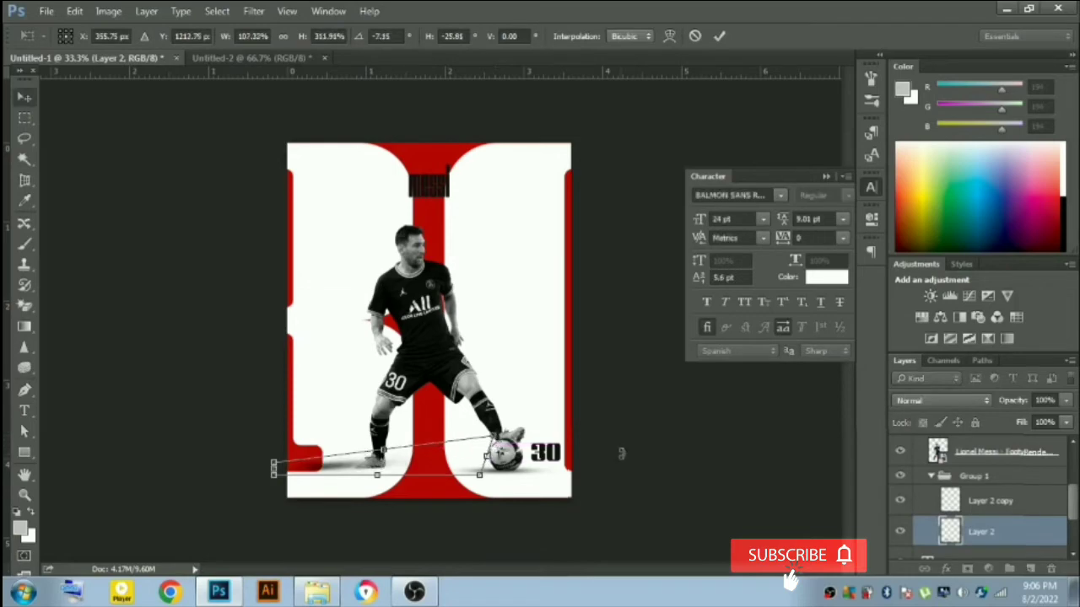
pyautogui.press('Return')
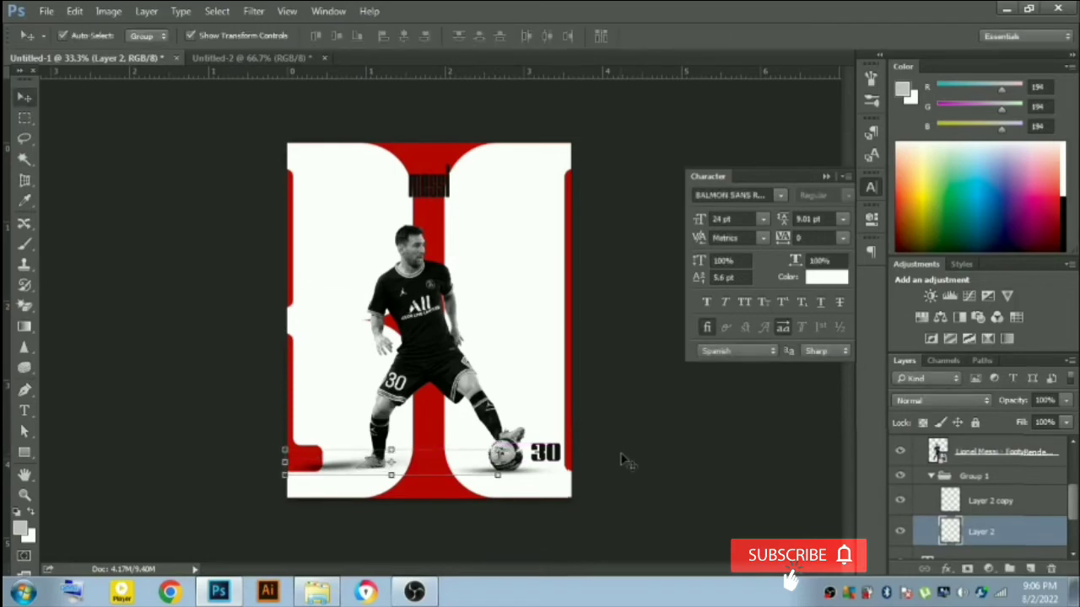
# Step: Nudge the skewed shadow into place beneath the player's feet and ball
pyautogui.hotkey('shift', 'Right')
pyautogui.hotkey('shift', 'Right')
pyautogui.hotkey('shift', 'Right')
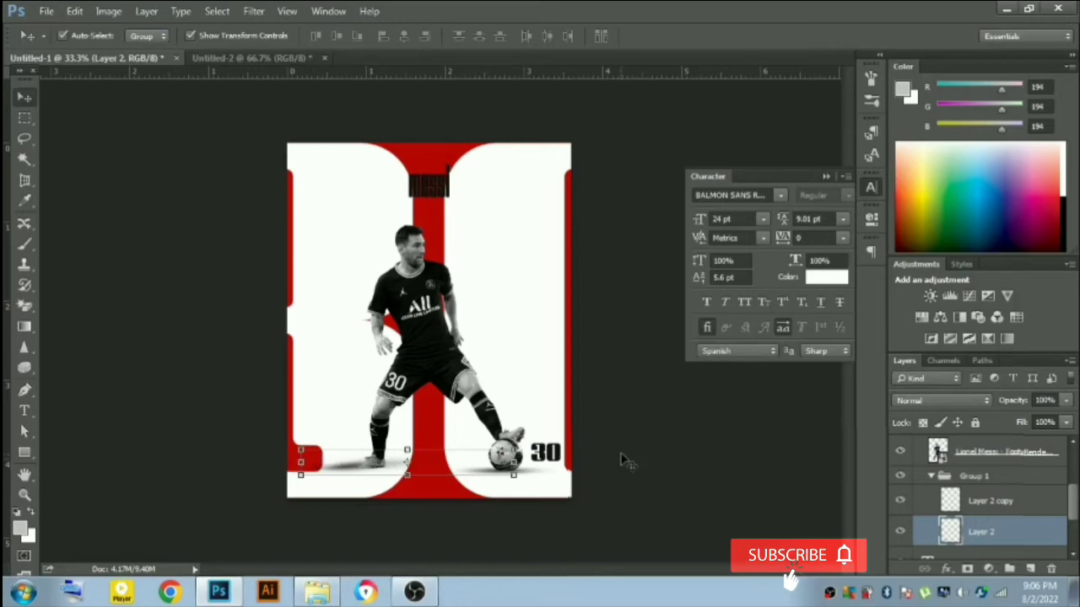
pyautogui.hotkey('shift', 'Right')
pyautogui.hotkey('shift', 'Right')
pyautogui.hotkey('shift', 'Right')
pyautogui.hotkey('shift', 'Down')
pyautogui.hotkey('shift', 'Right')
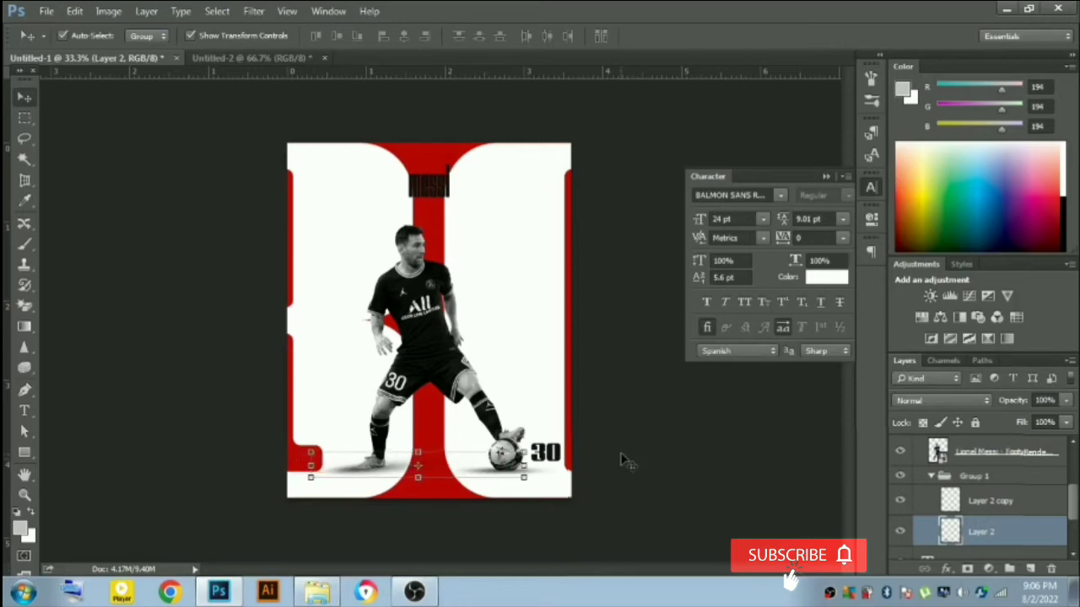
pyautogui.hotkey('shift', 'Right')
pyautogui.hotkey('shift', 'Up')
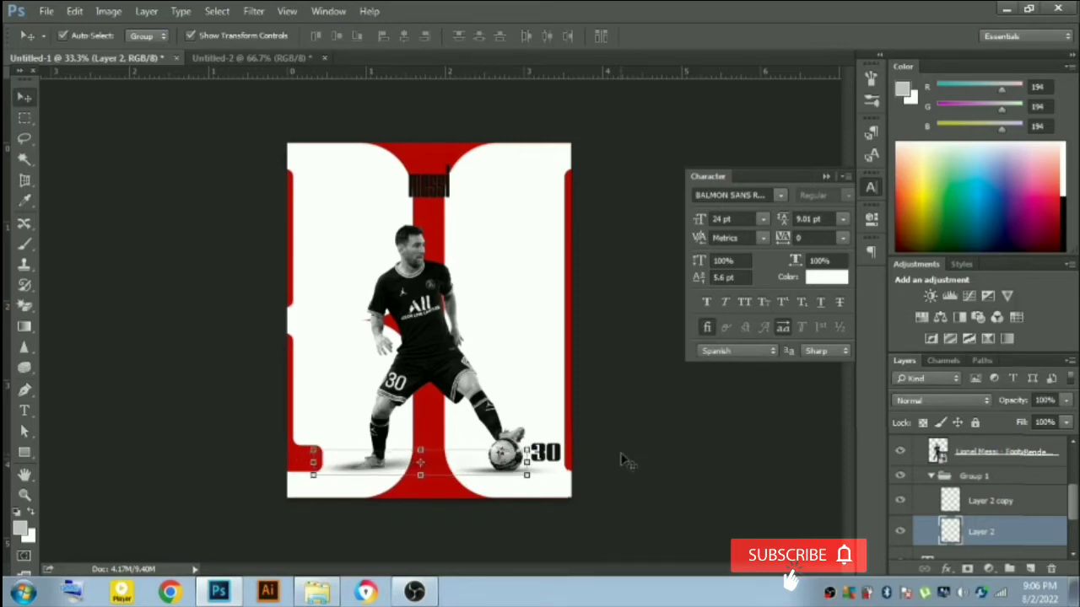
pyautogui.hotkey('shift', 'Down')
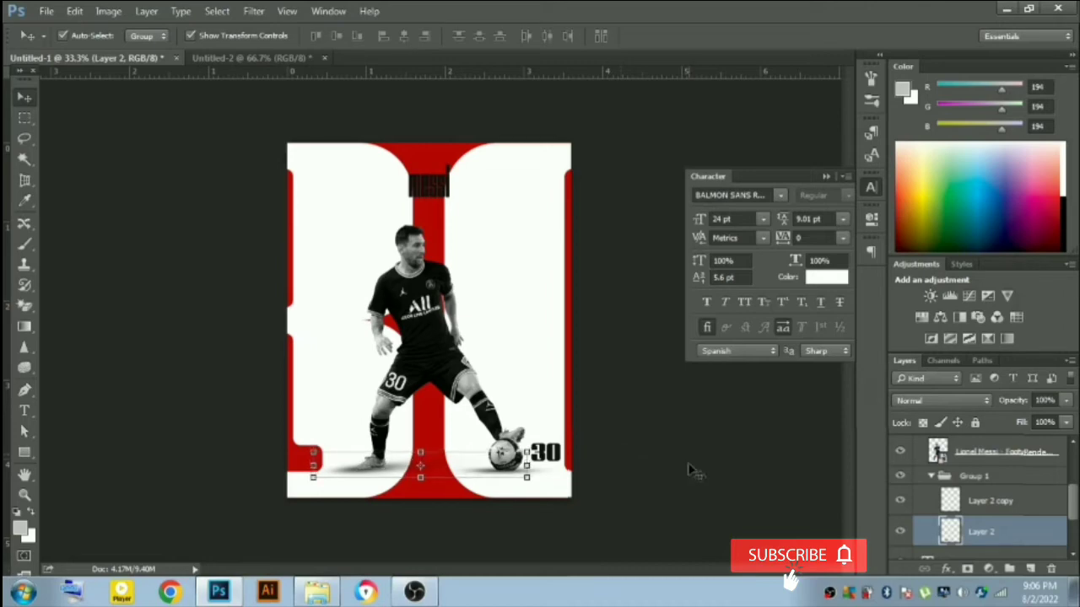
pyautogui.click(706, 473)
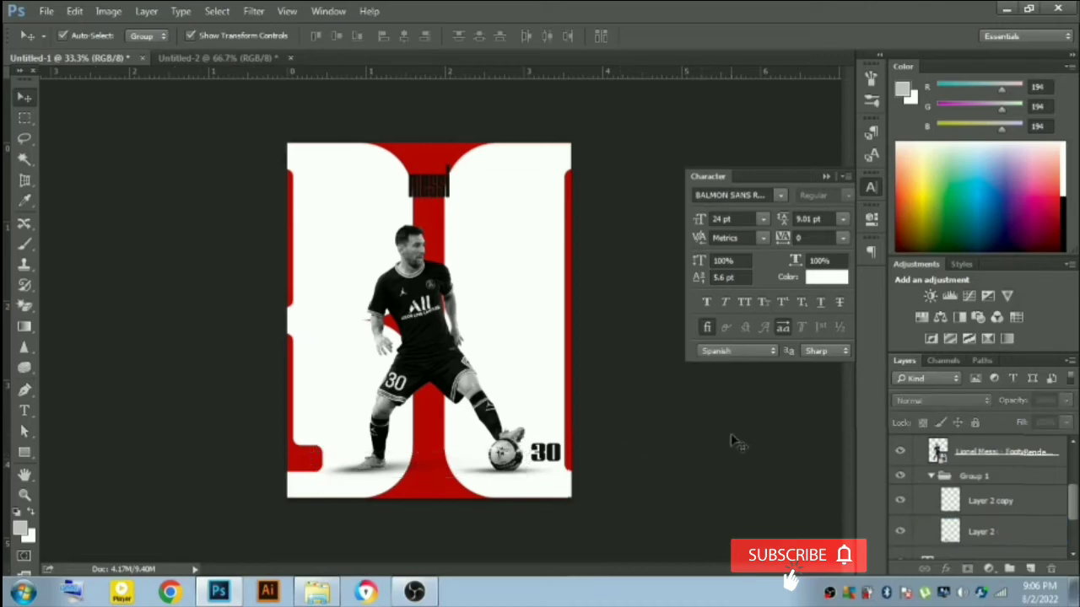
# Step: Set the 'messi' title to 36 pt and drag it slightly down above the head
pyautogui.click(429, 183)
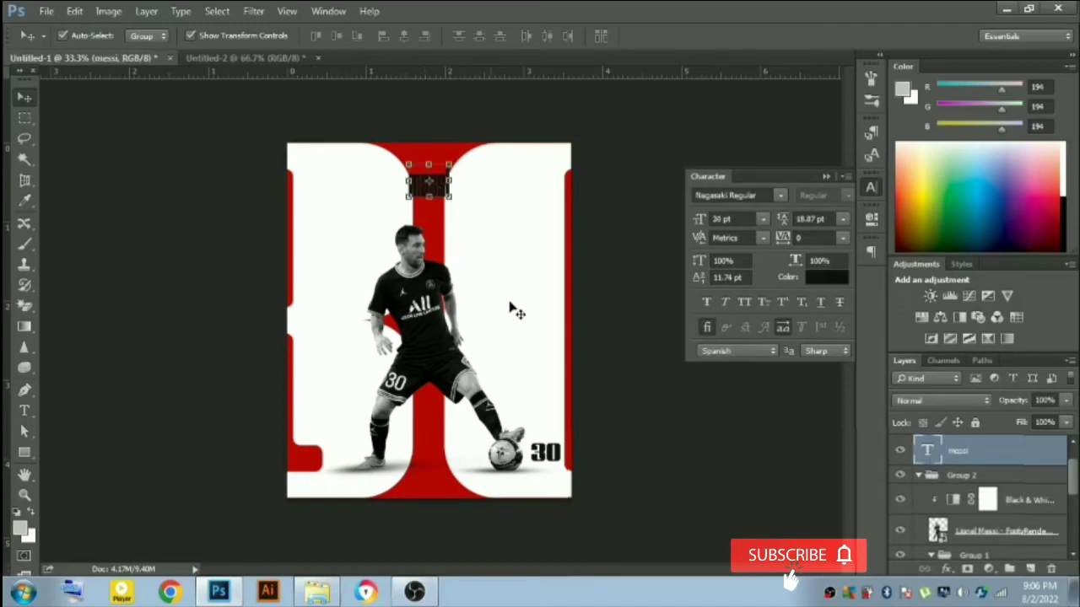
pyautogui.click(826, 278)
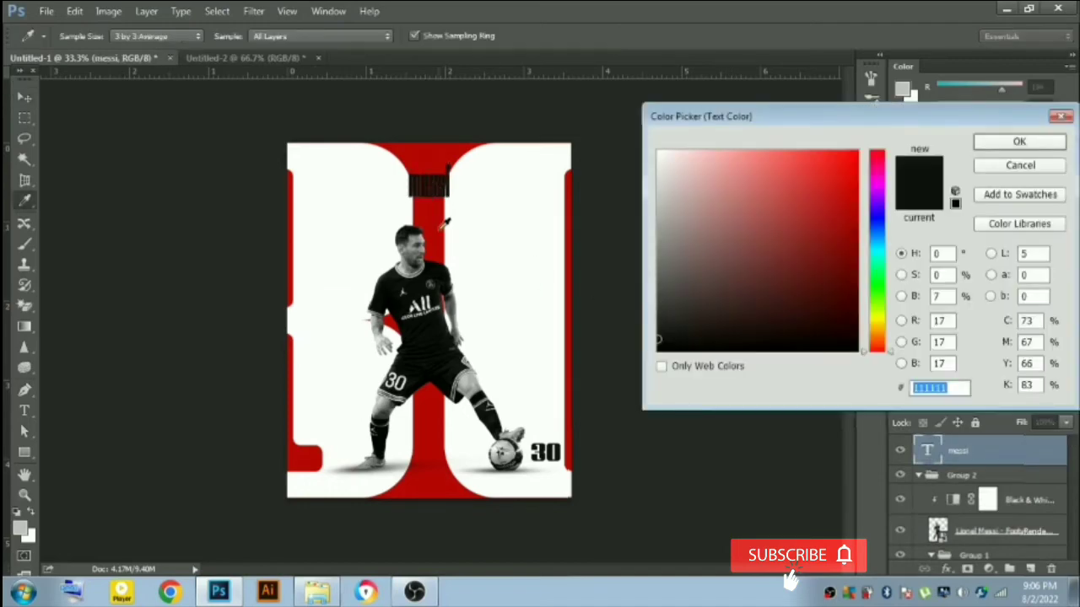
pyautogui.click(1020, 167)
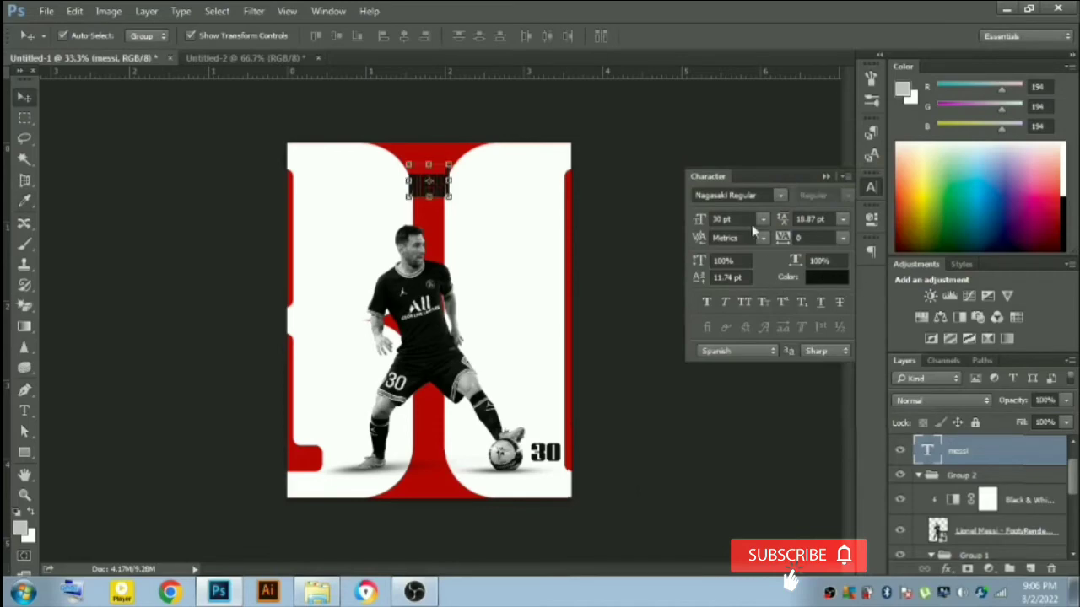
pyautogui.click(762, 219)
pyautogui.click(747, 434)
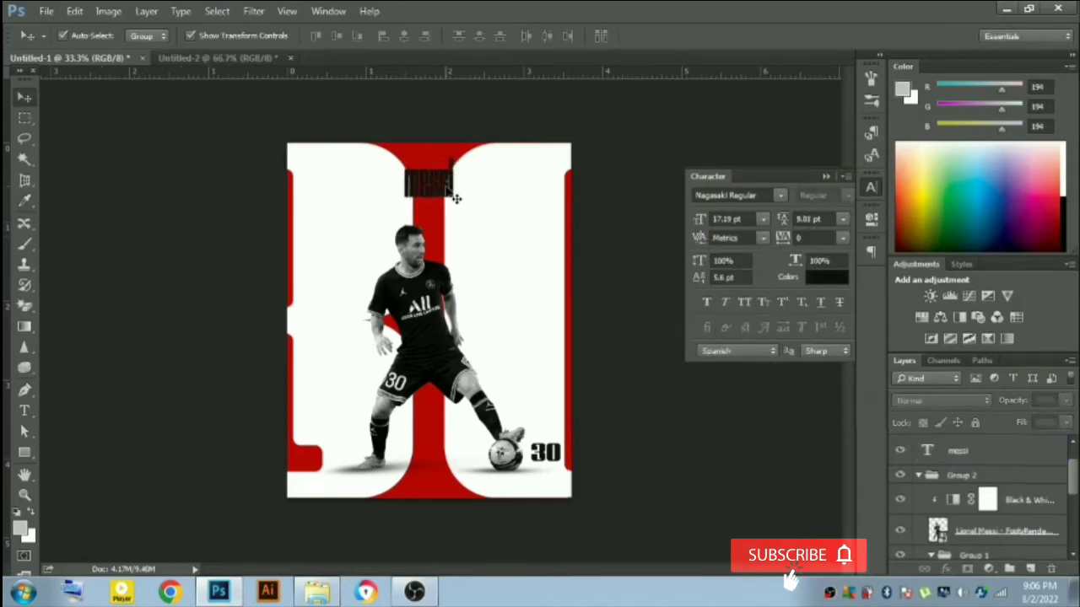
pyautogui.moveTo(429, 190); pyautogui.dragTo(428, 200)
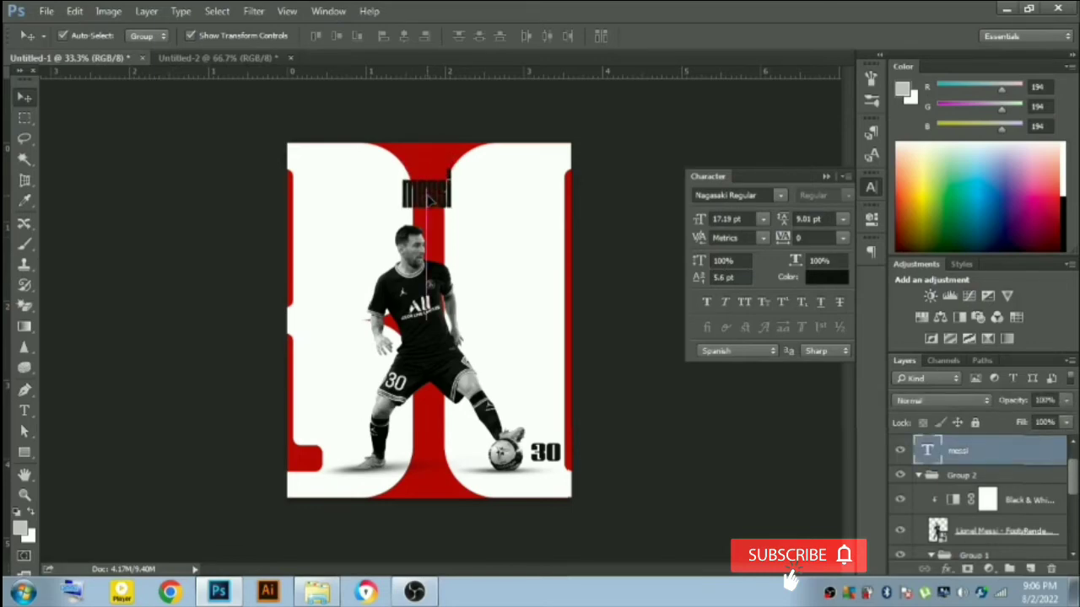
pyautogui.click(663, 255)
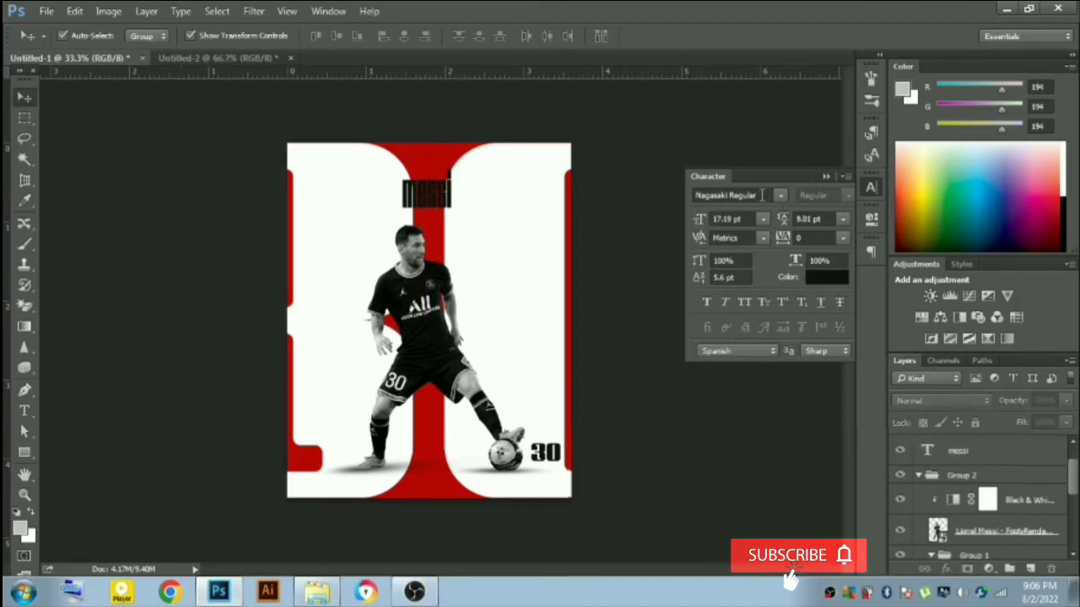
pyautogui.click(970, 452)
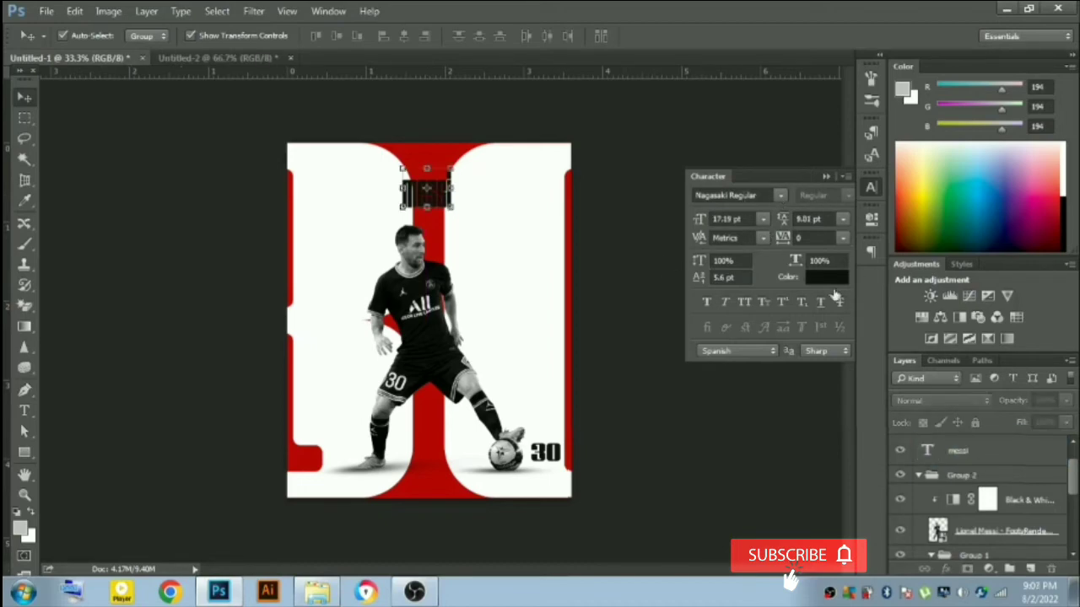
# Step: Change the title font to Berry Cheeks Demo Regular and turn on All Caps
pyautogui.click(767, 195)
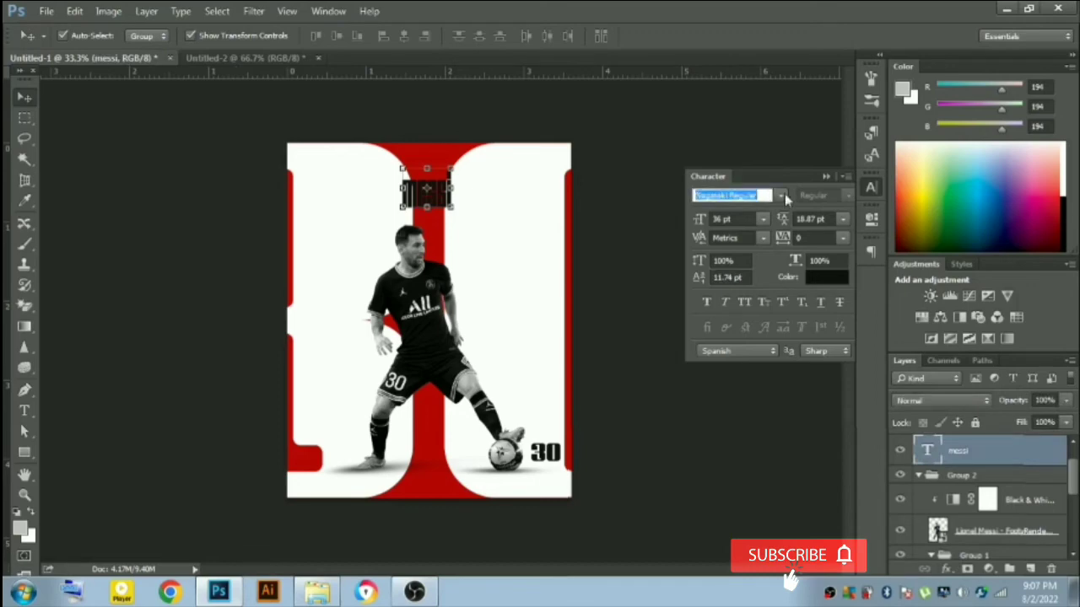
pyautogui.click(781, 197)
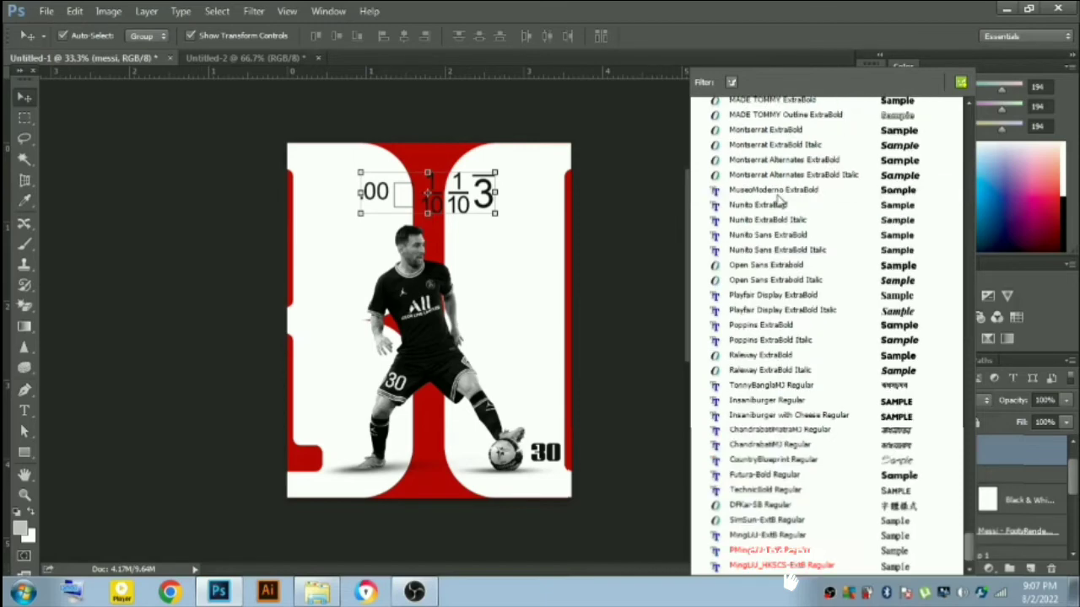
pyautogui.write('berr')
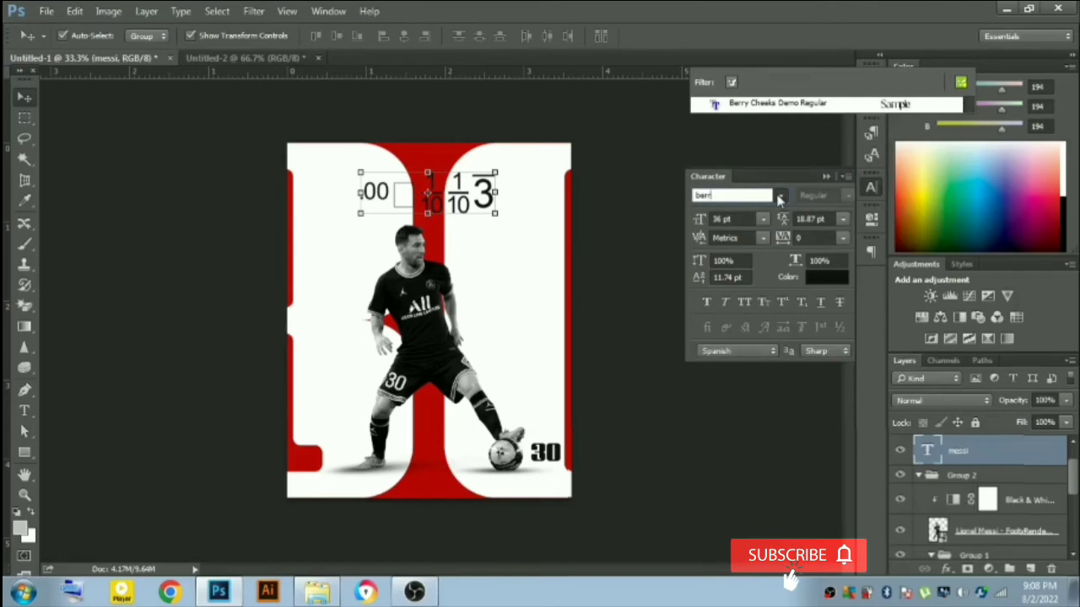
pyautogui.click(764, 104)
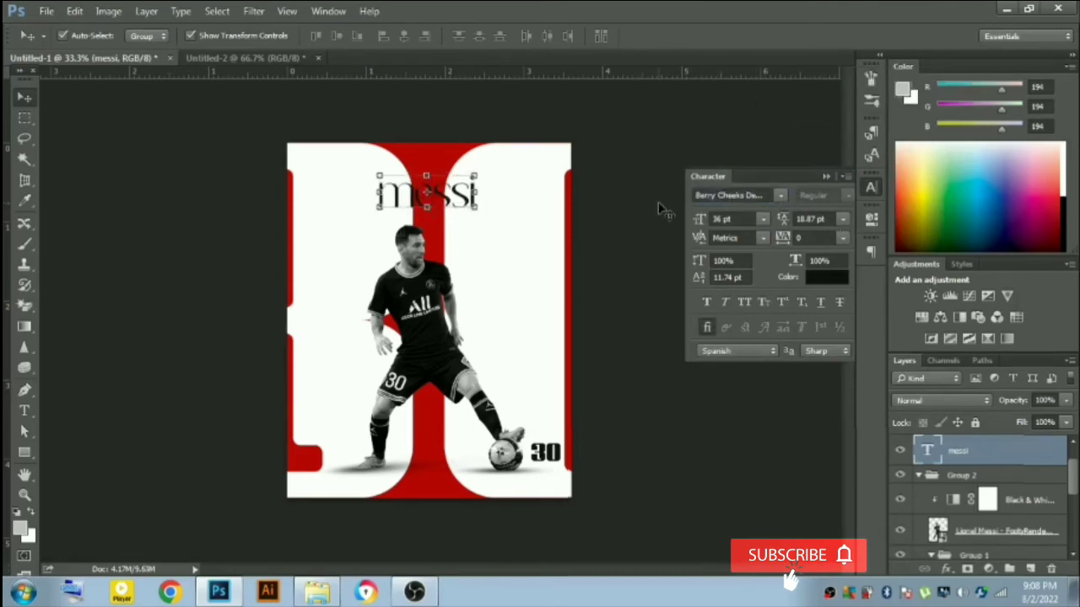
pyautogui.click(750, 301)
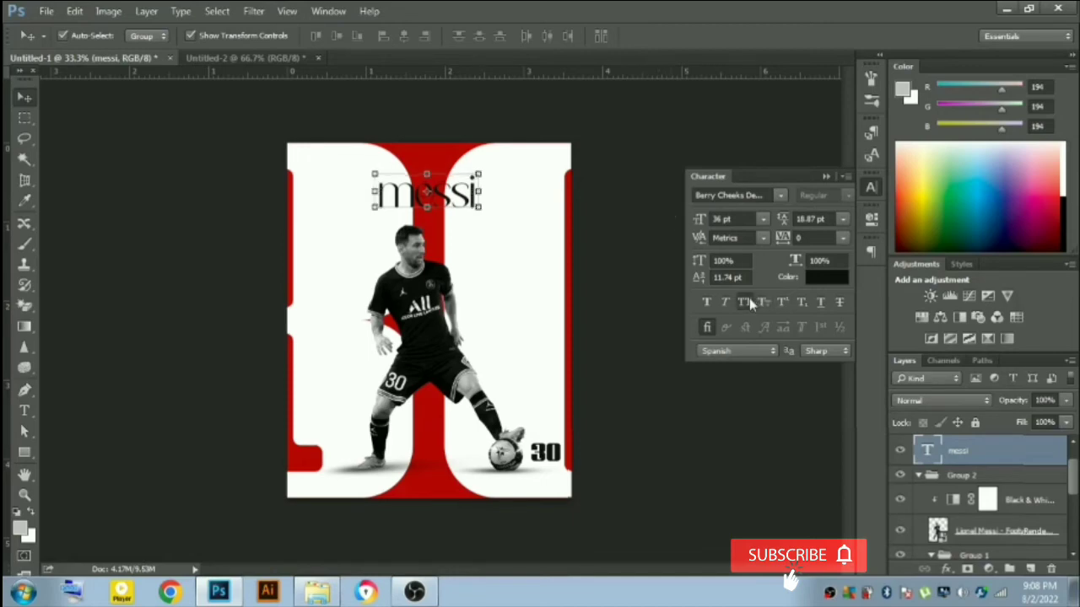
pyautogui.click(649, 199)
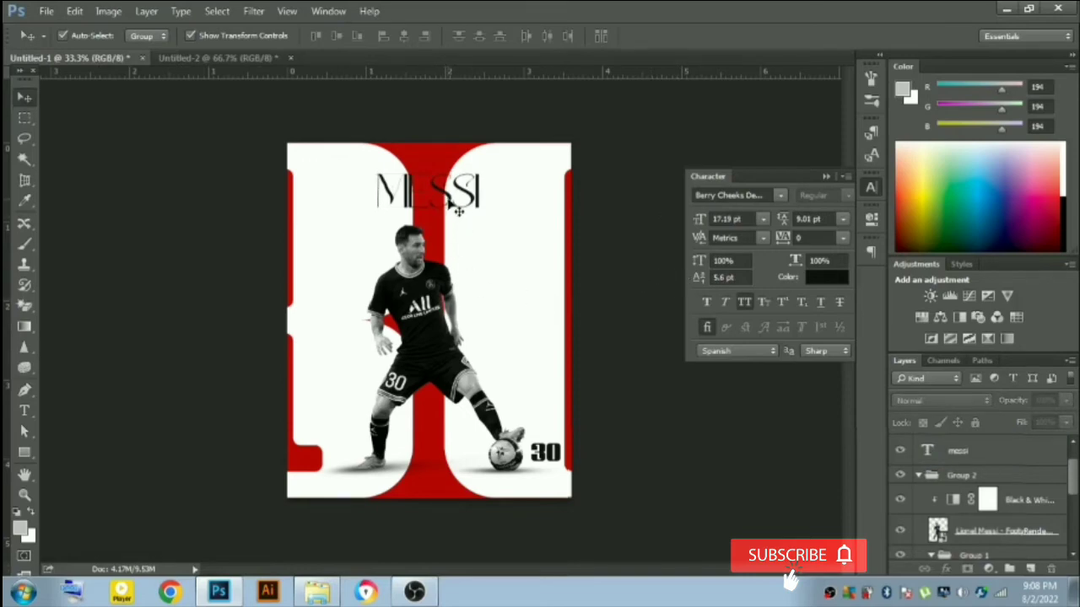
# Step: Move the MESSI title left and try the BIG RODHEO Regular font, upright
pyautogui.moveTo(456, 207)
pyautogui.mouseDown()
pyautogui.moveTo(411, 213)
pyautogui.moveTo(372, 202)
pyautogui.mouseUp()
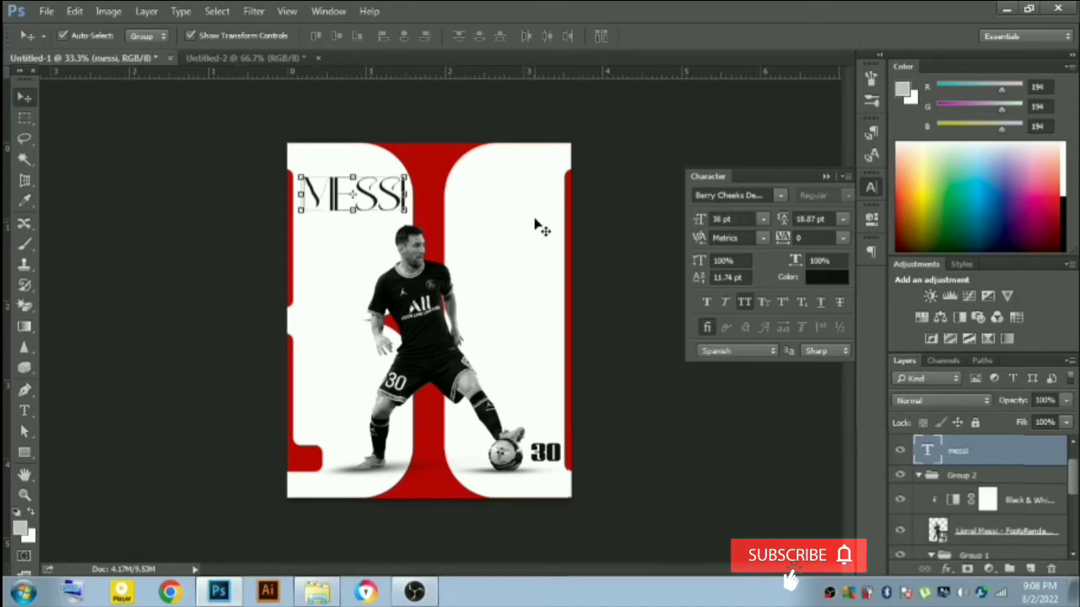
pyautogui.click(765, 195)
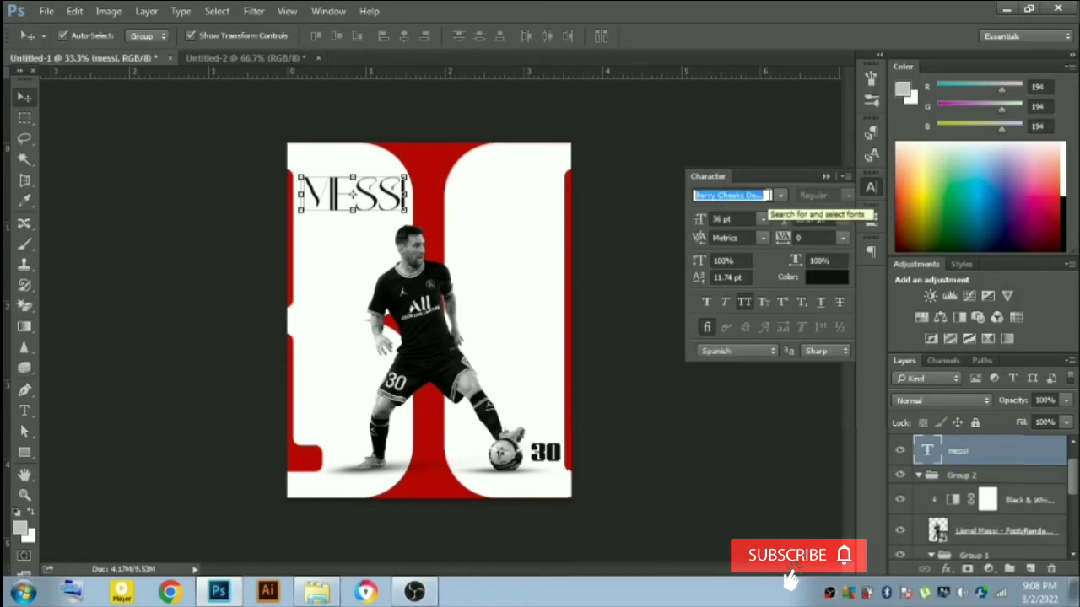
pyautogui.write('b')
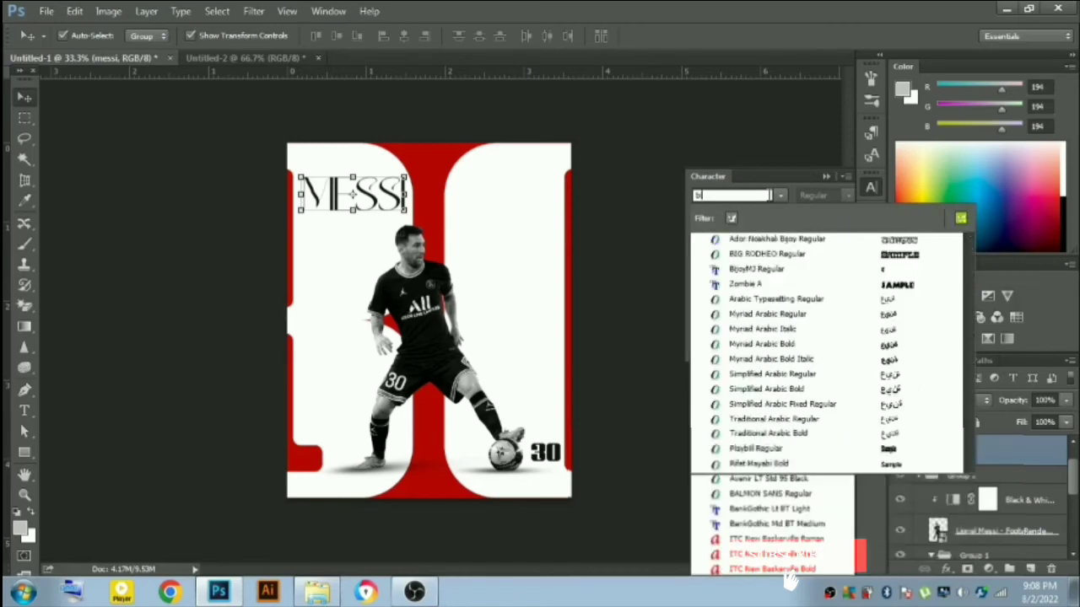
pyautogui.write('ig')
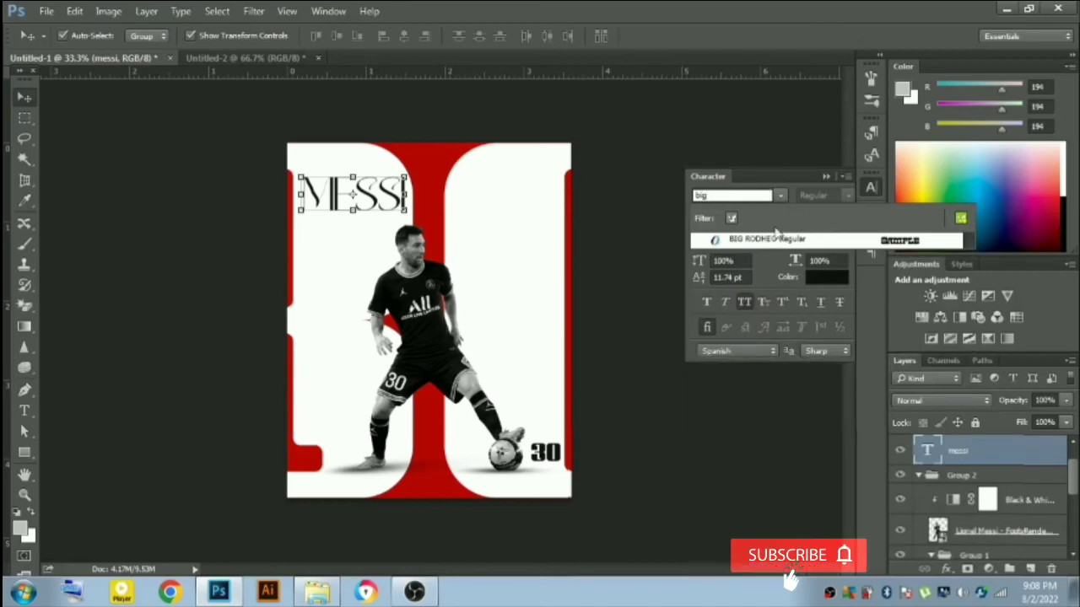
pyautogui.click(759, 240)
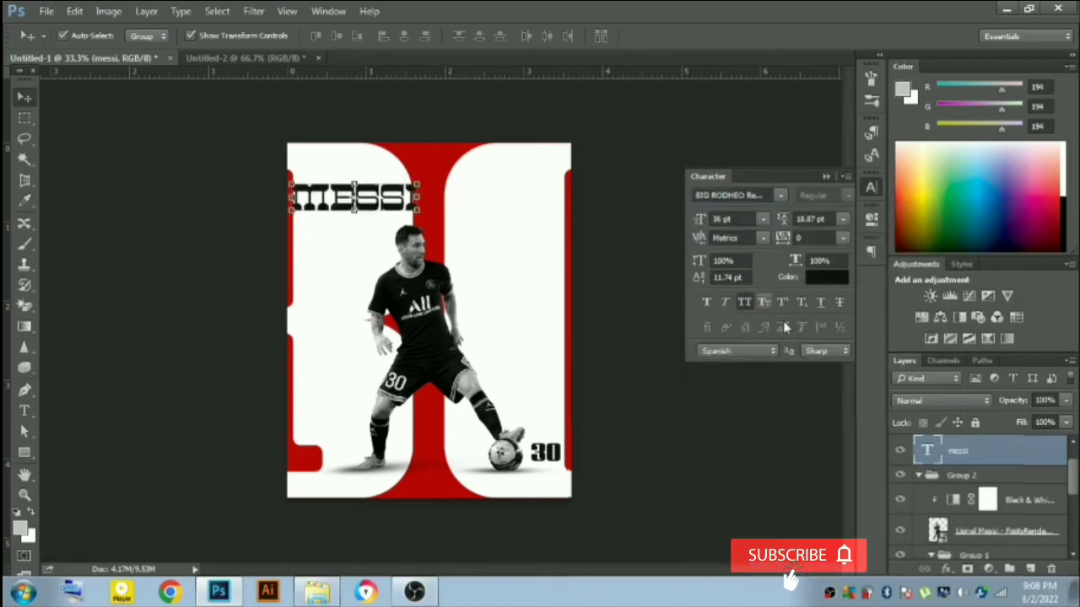
pyautogui.click(726, 302)
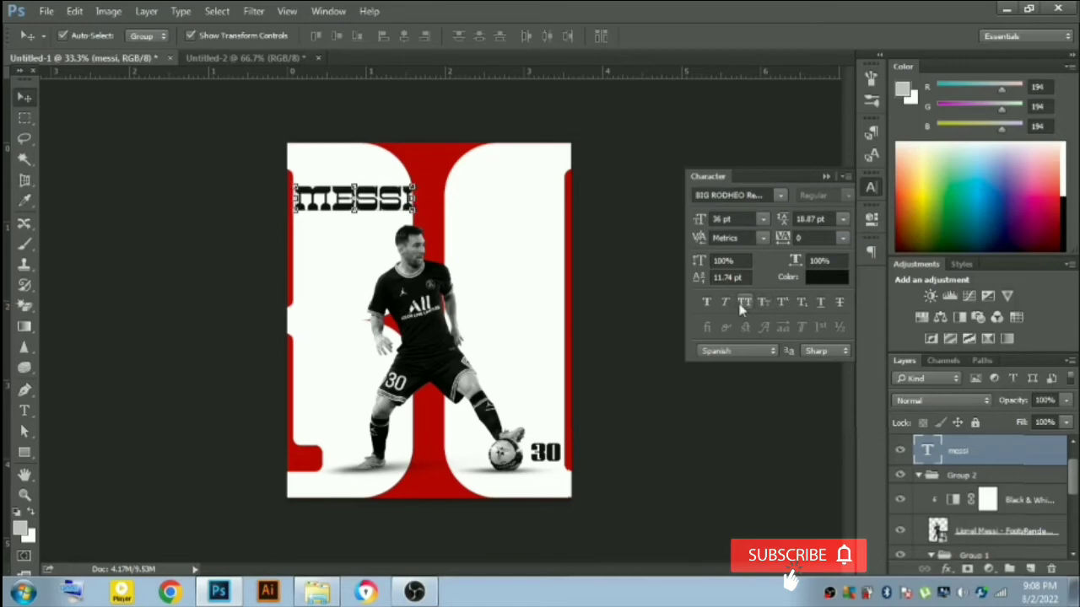
# Step: Switch the title to Foridust Regular in all caps and commit it
pyautogui.click(762, 197)
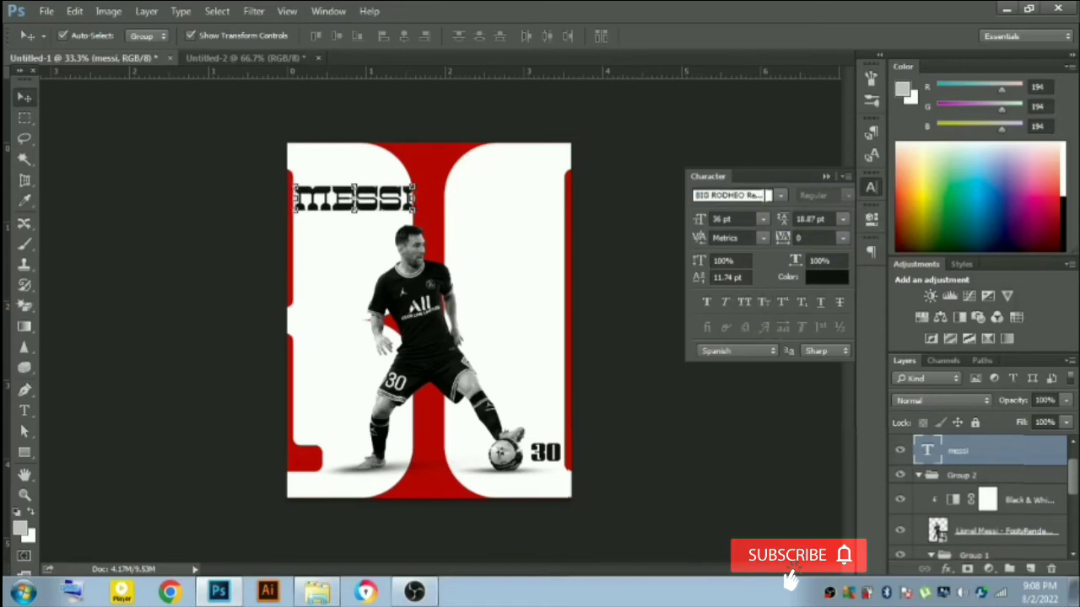
pyautogui.click(766, 195)
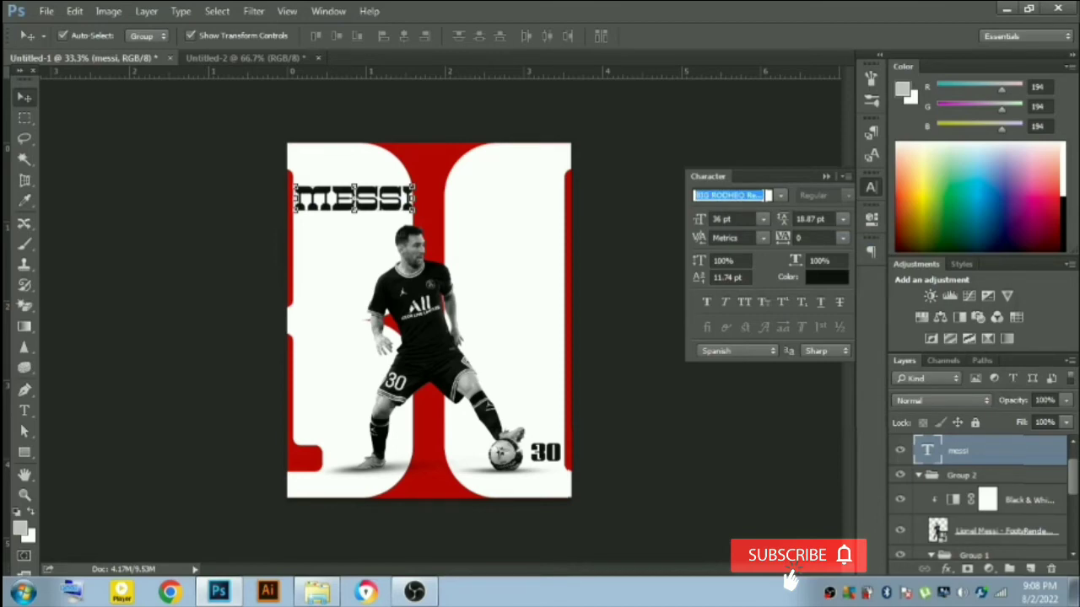
pyautogui.write('f')
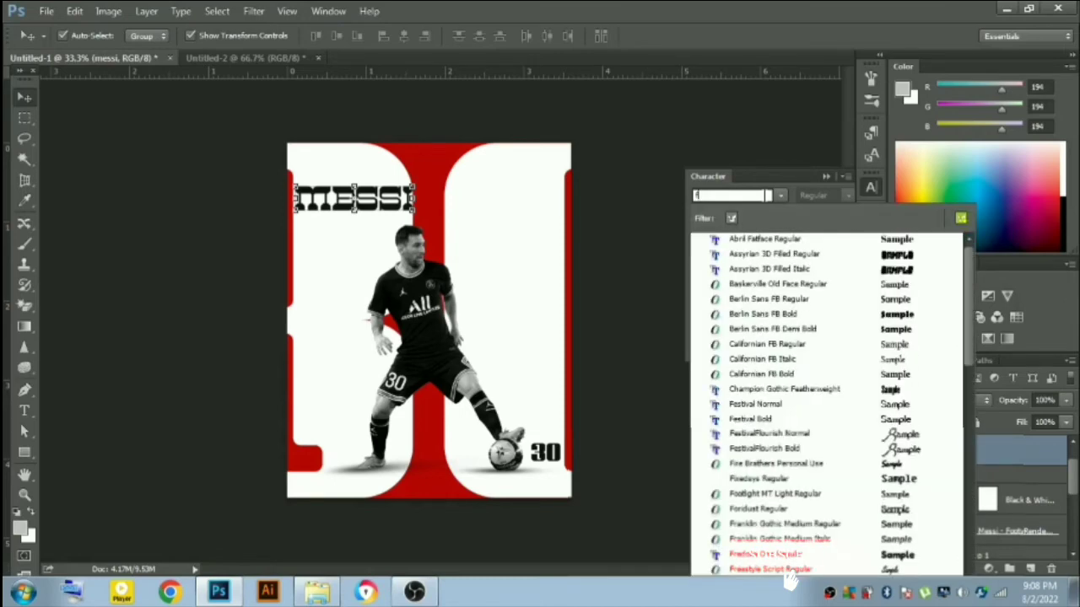
pyautogui.write('or')
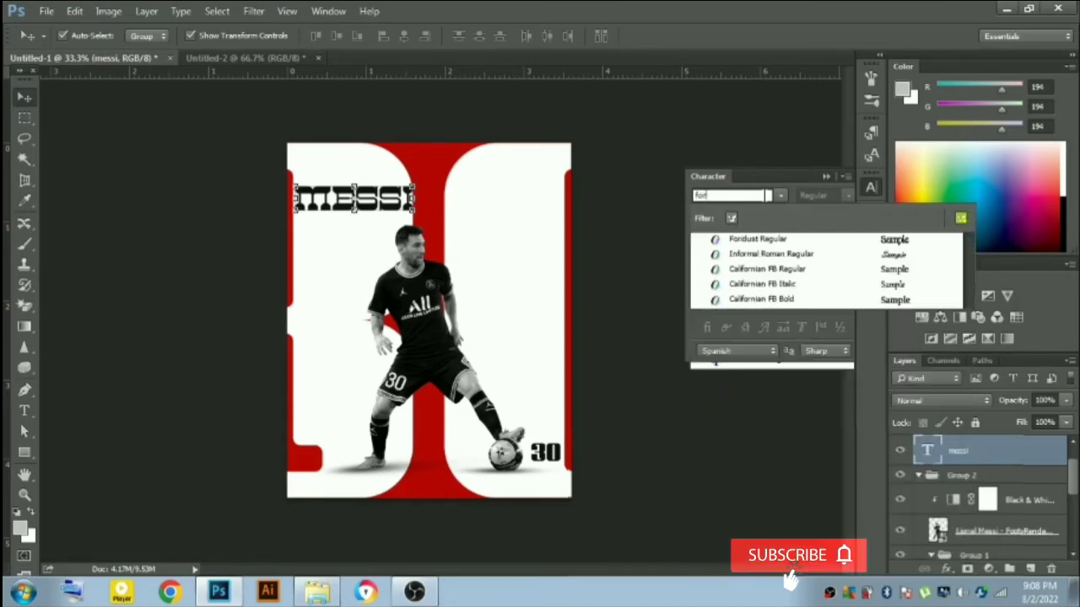
pyautogui.write('dd')
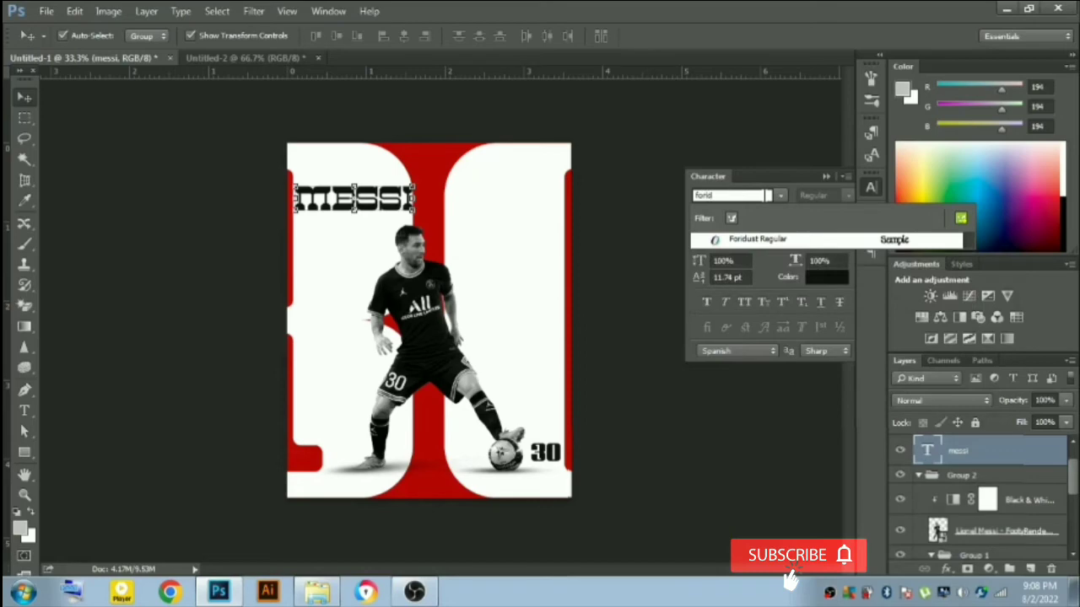
pyautogui.press('Return')
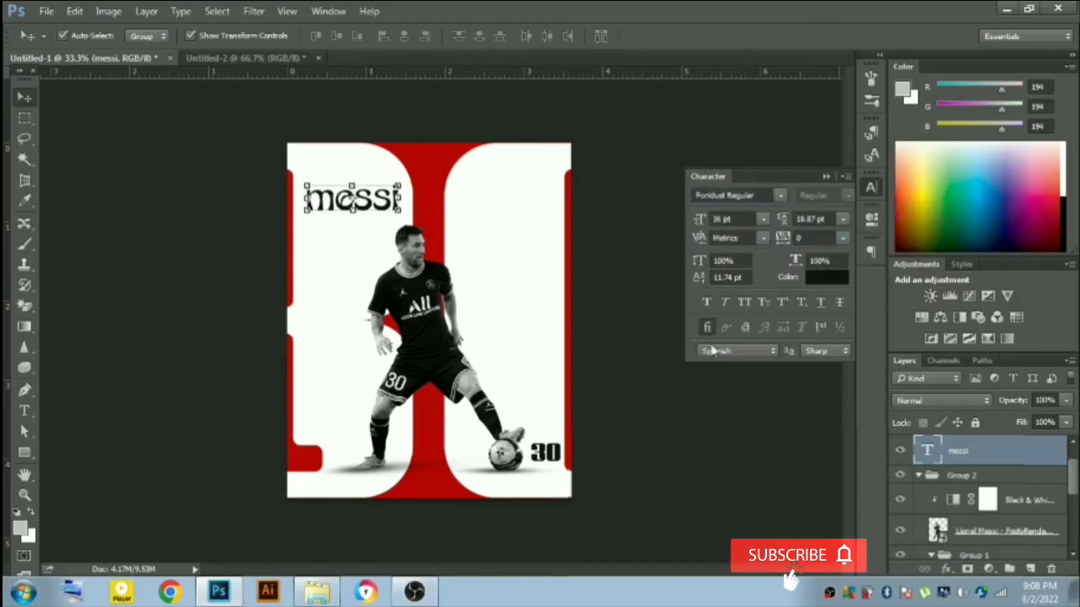
pyautogui.click(749, 307)
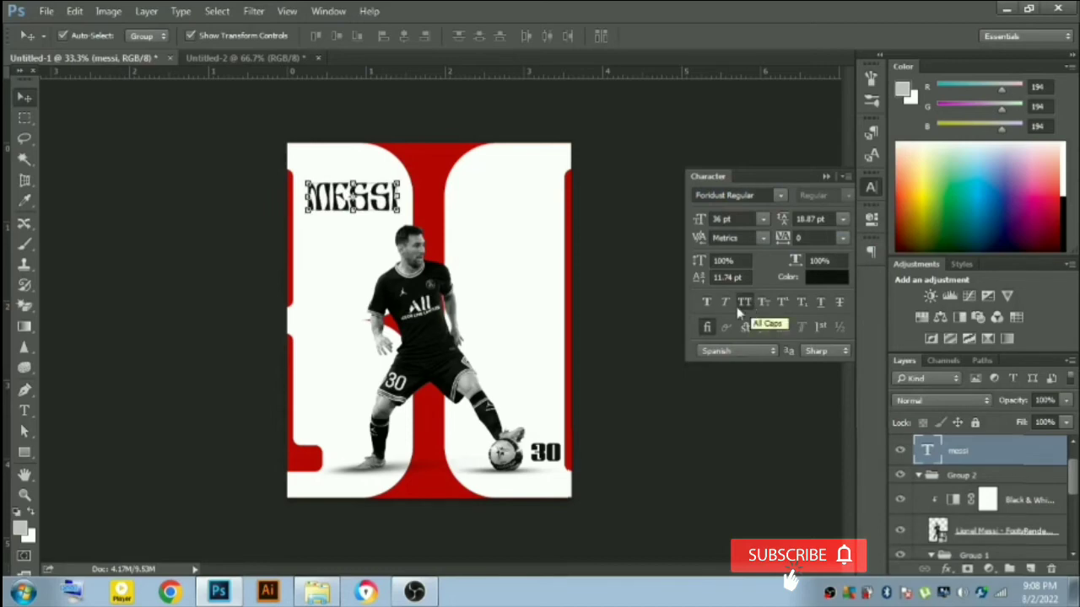
pyautogui.click(645, 276)
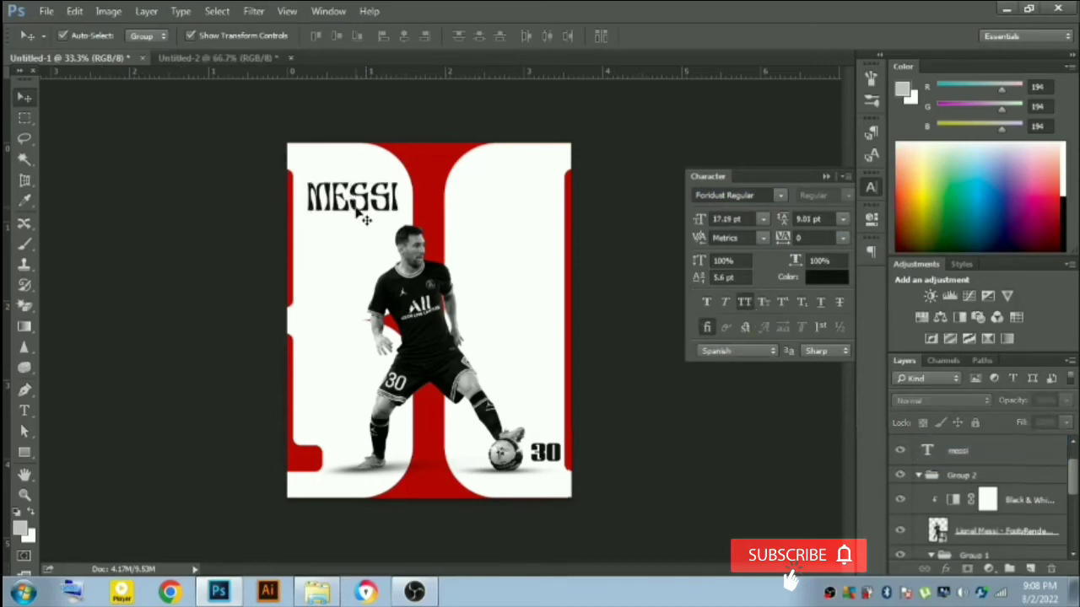
# Step: Reposition the MESSI title at the poster's top-left
pyautogui.moveTo(363, 203); pyautogui.dragTo(431, 206)
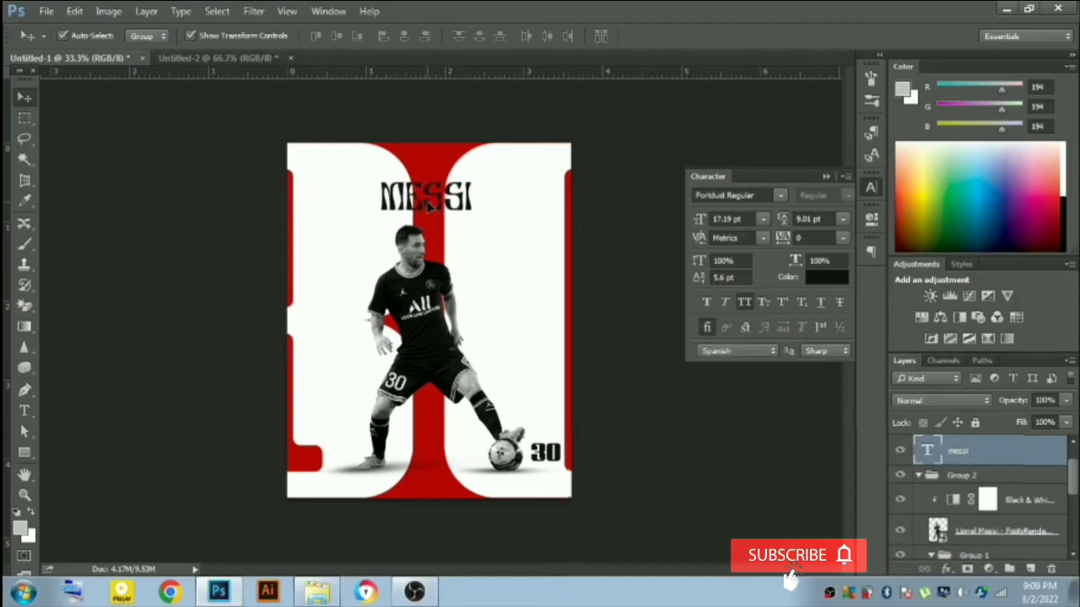
pyautogui.click(646, 204)
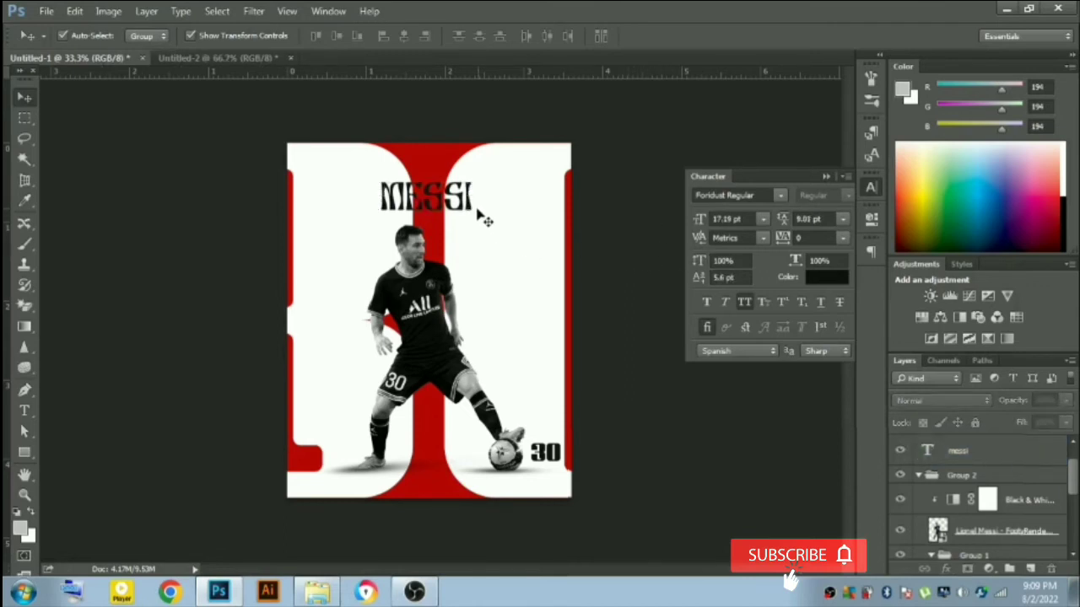
pyautogui.moveTo(461, 205); pyautogui.dragTo(562, 219)
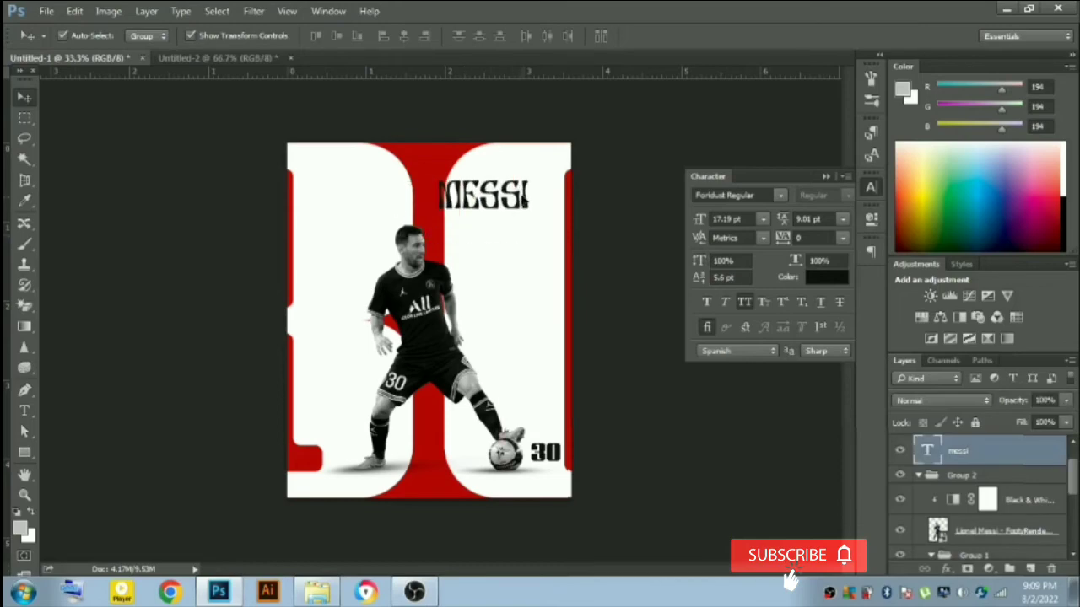
pyautogui.moveTo(541, 182); pyautogui.dragTo(550, 179)
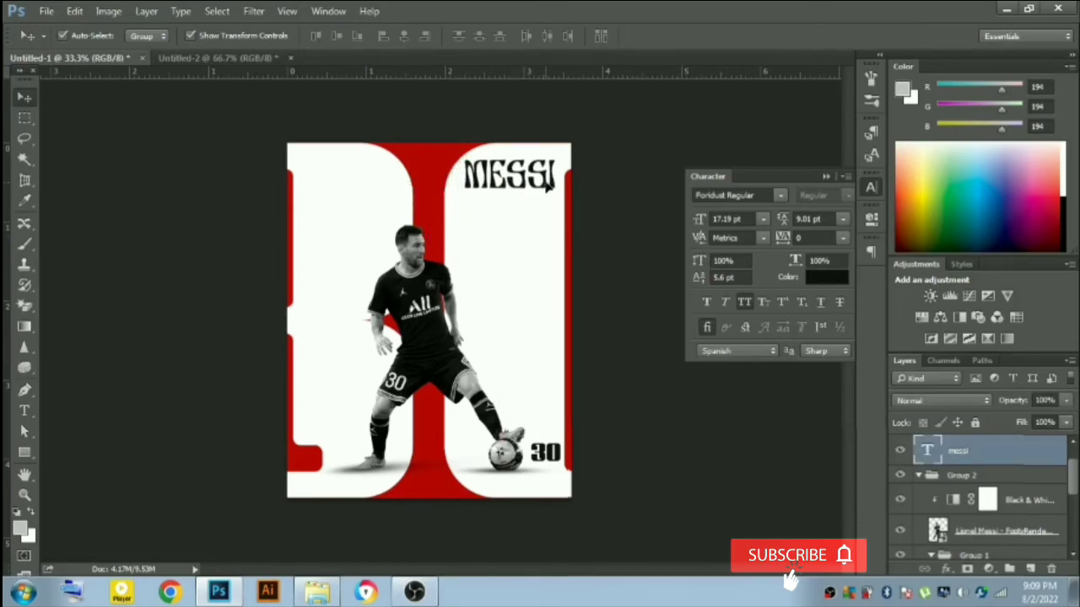
pyautogui.moveTo(548, 187); pyautogui.dragTo(394, 195)
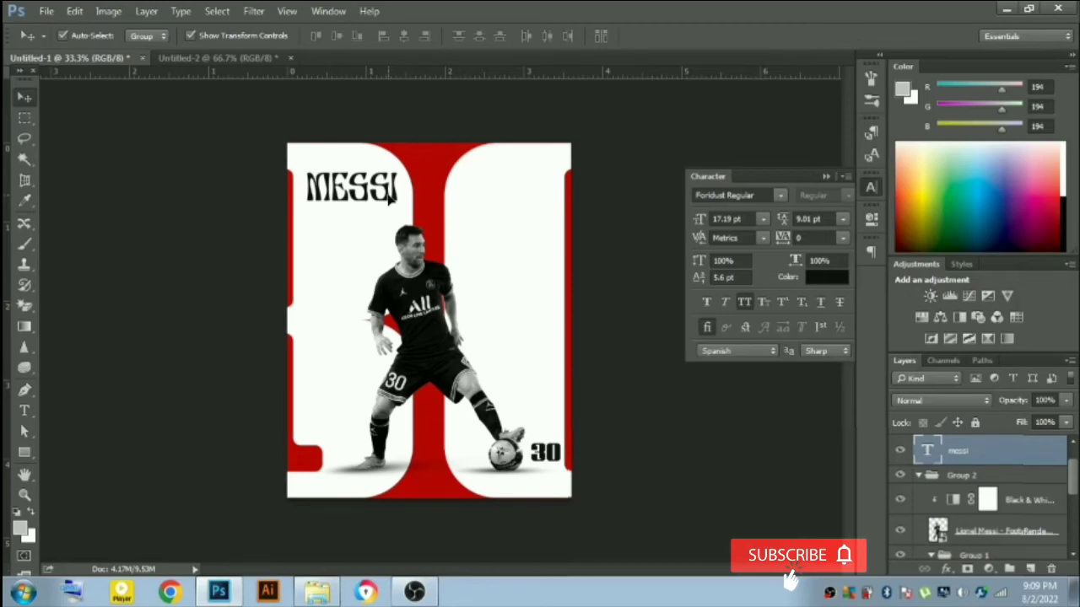
pyautogui.moveTo(390, 196); pyautogui.dragTo(394, 196)
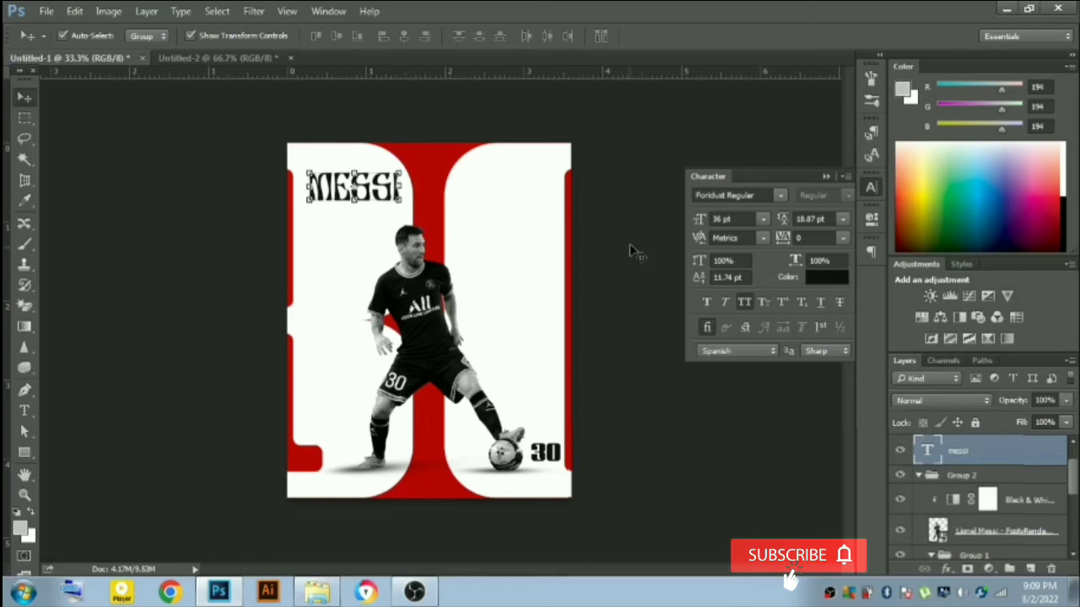
# Step: Shrink the title to 14.32 pt and drag SNOW_TEXTURE_4 from the BG folder onto the poster
pyautogui.click(761, 219)
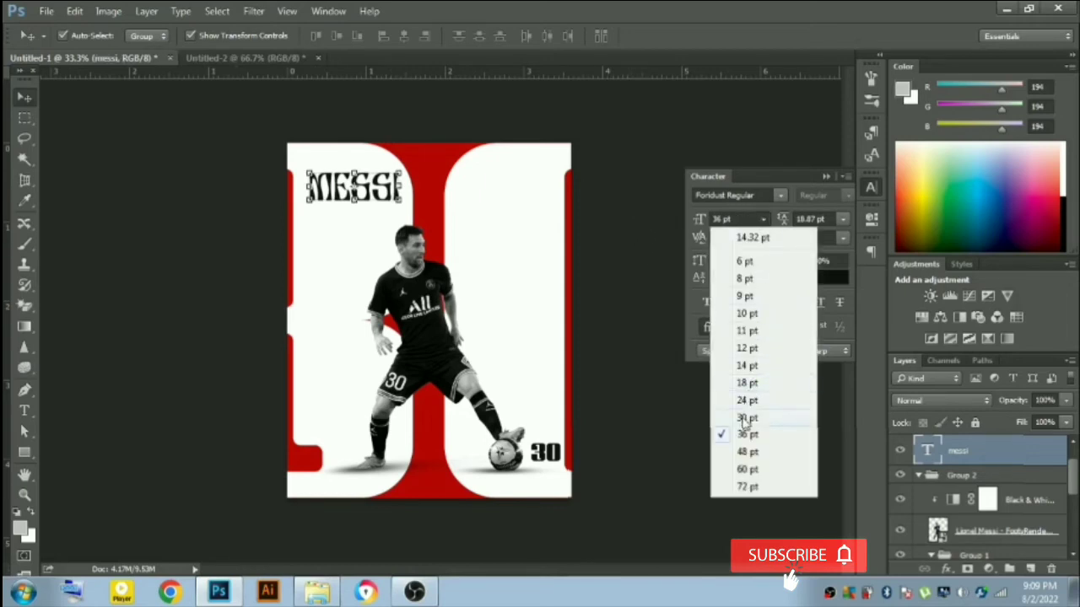
pyautogui.click(745, 419)
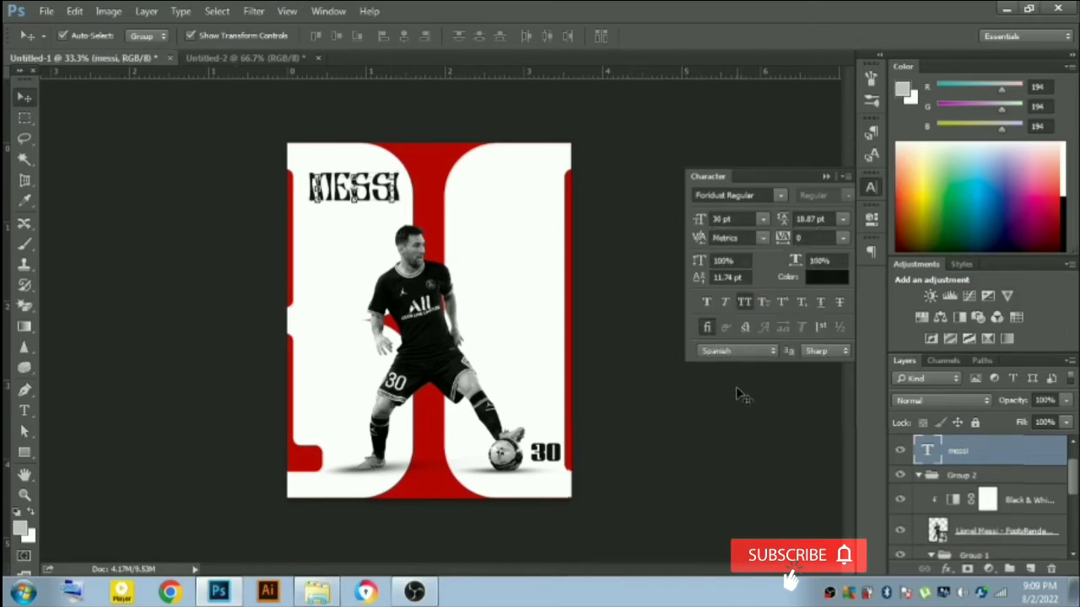
pyautogui.click(693, 155)
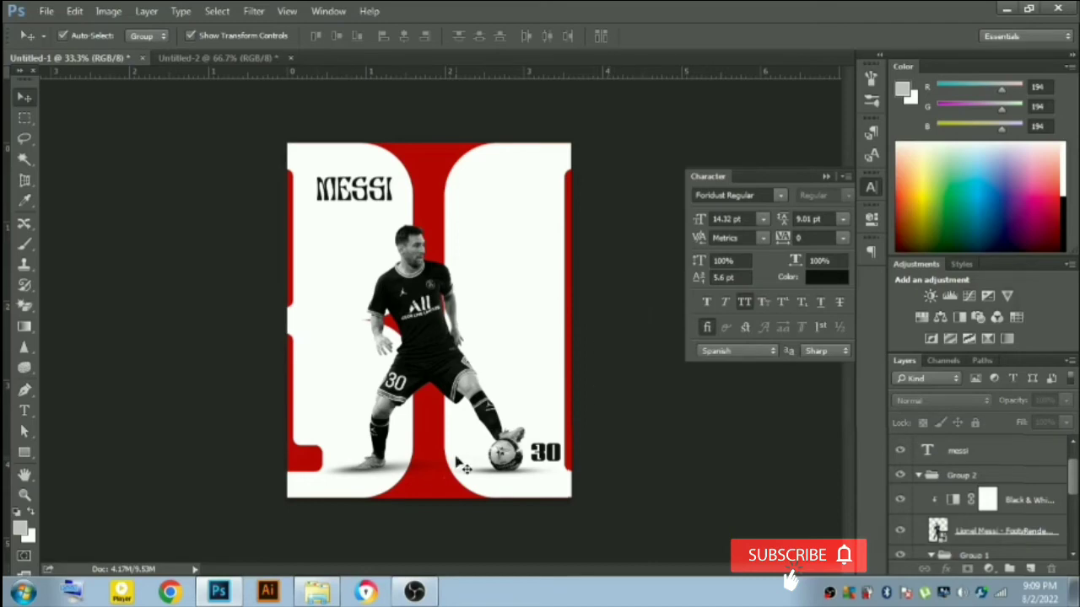
pyautogui.click(317, 592)
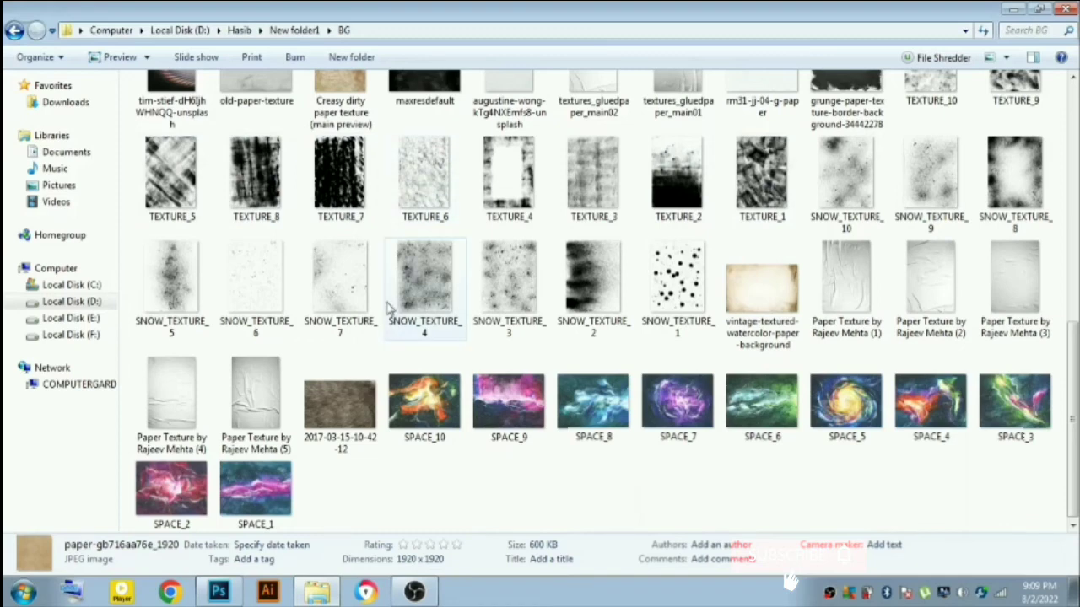
pyautogui.moveTo(424, 278); pyautogui.dragTo(240, 571)
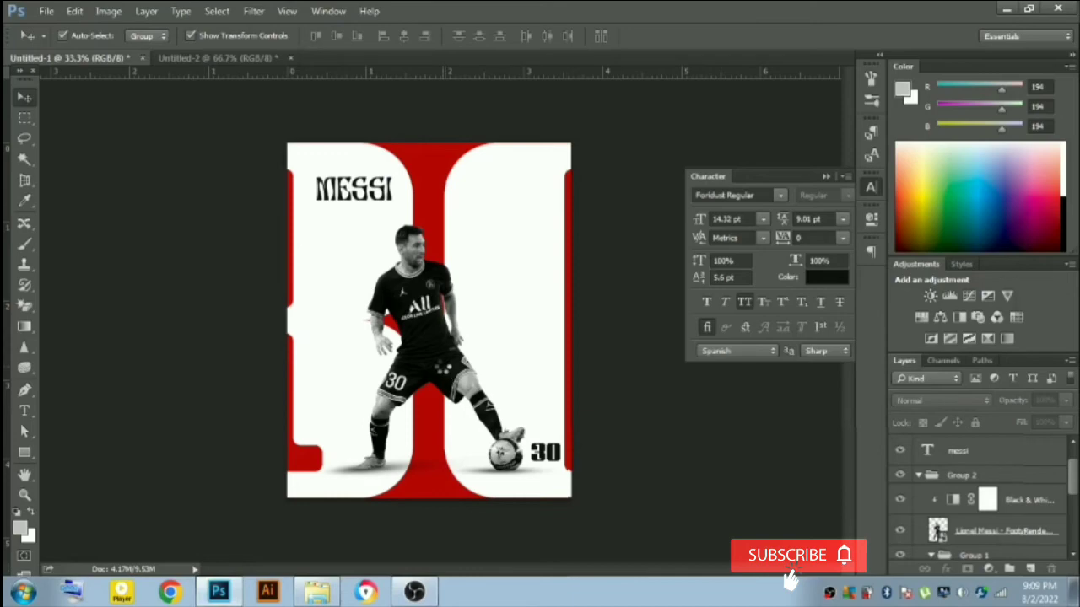
# Step: Scale the snow texture up with Free Transform so it covers the whole poster
pyautogui.hotkey('ctrl', 't')
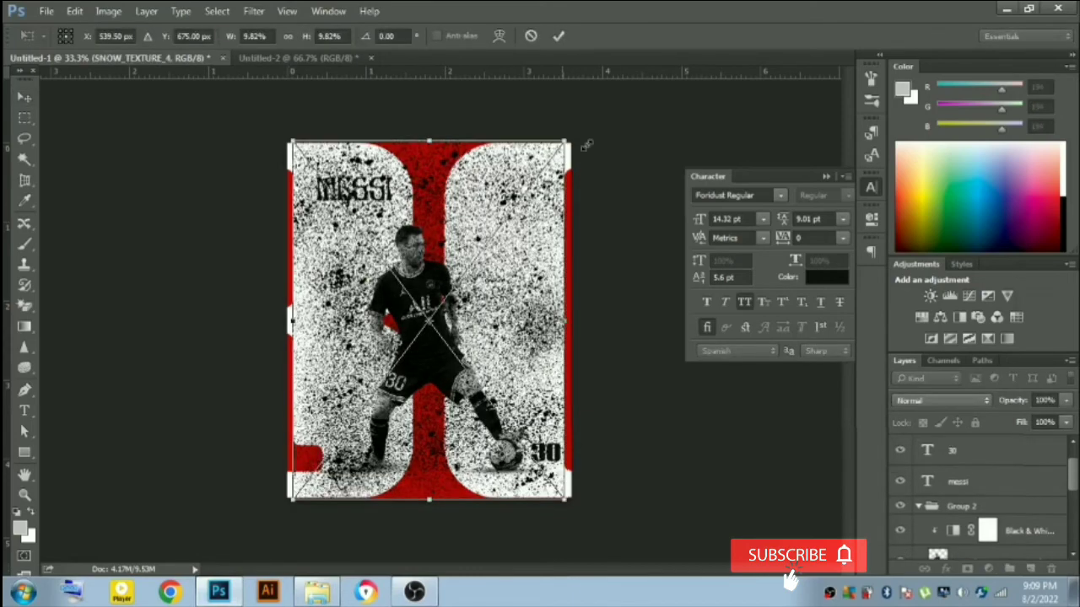
pyautogui.moveTo(587, 146); pyautogui.dragTo(587, 144)
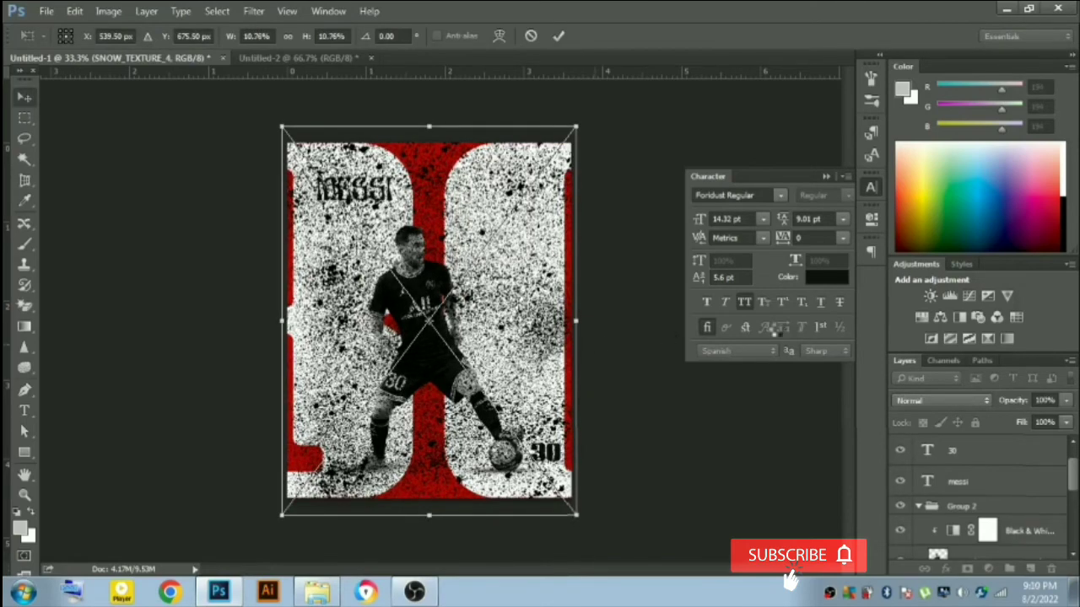
pyautogui.press('Return')
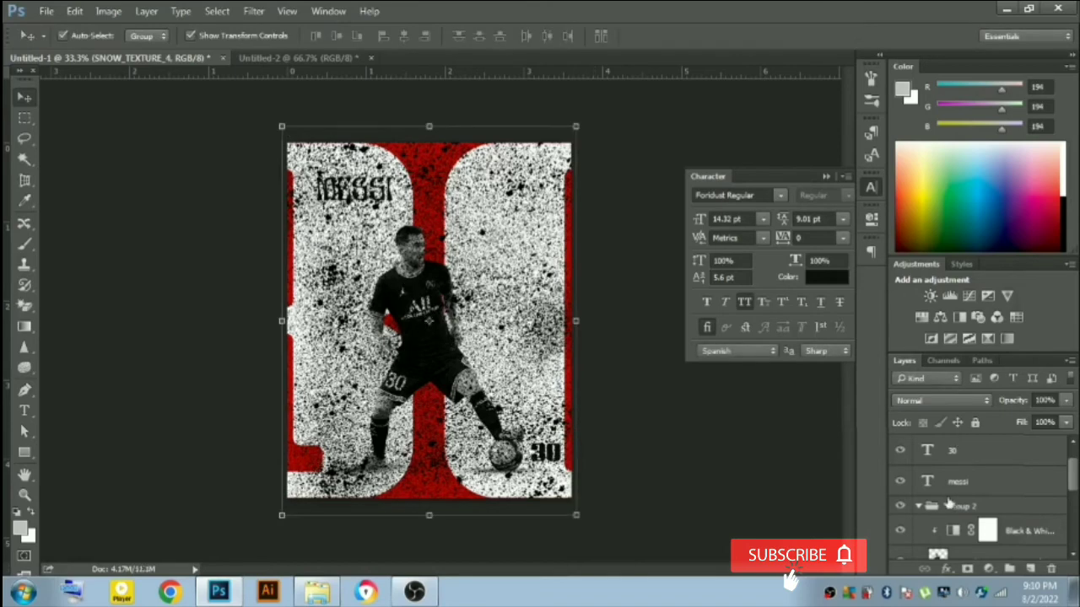
# Step: Shuffle the texture layer through the stack, ending just below the 30 text layer
pyautogui.scroll(-5, 1018, 504)
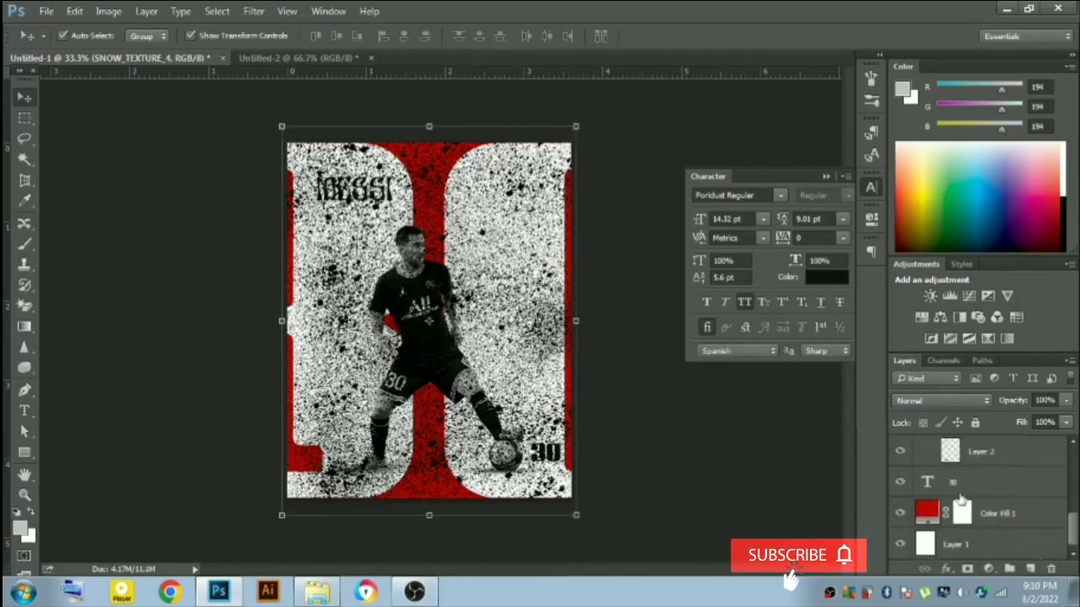
pyautogui.scroll(-1, 960, 498)
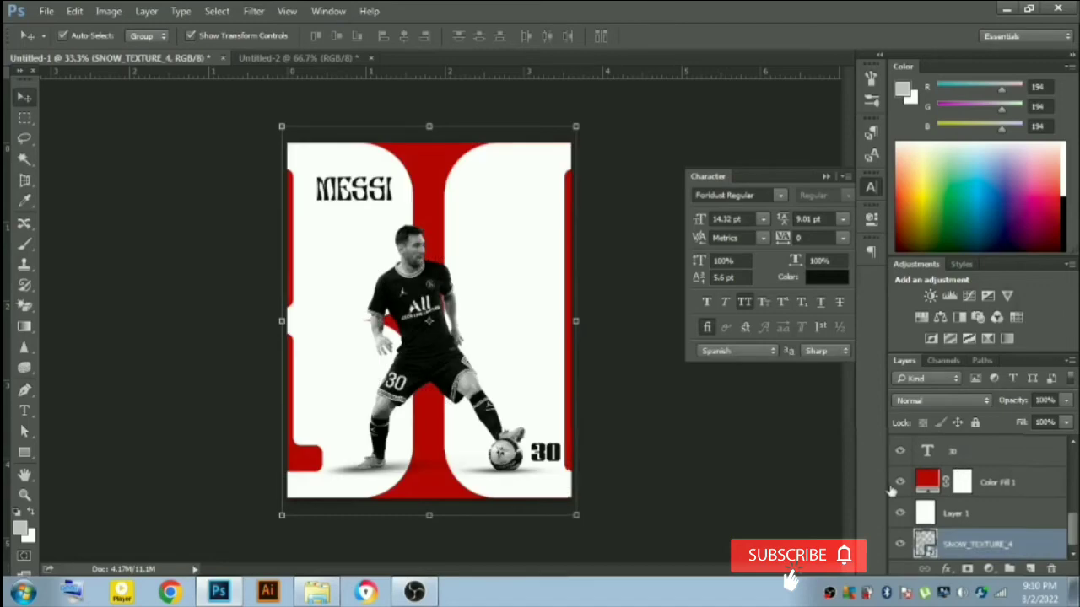
pyautogui.hotkey('ctrl', 'shift', ']')
pyautogui.hotkey('ctrl', 'shift', '[')
pyautogui.hotkey('ctrl', ']')
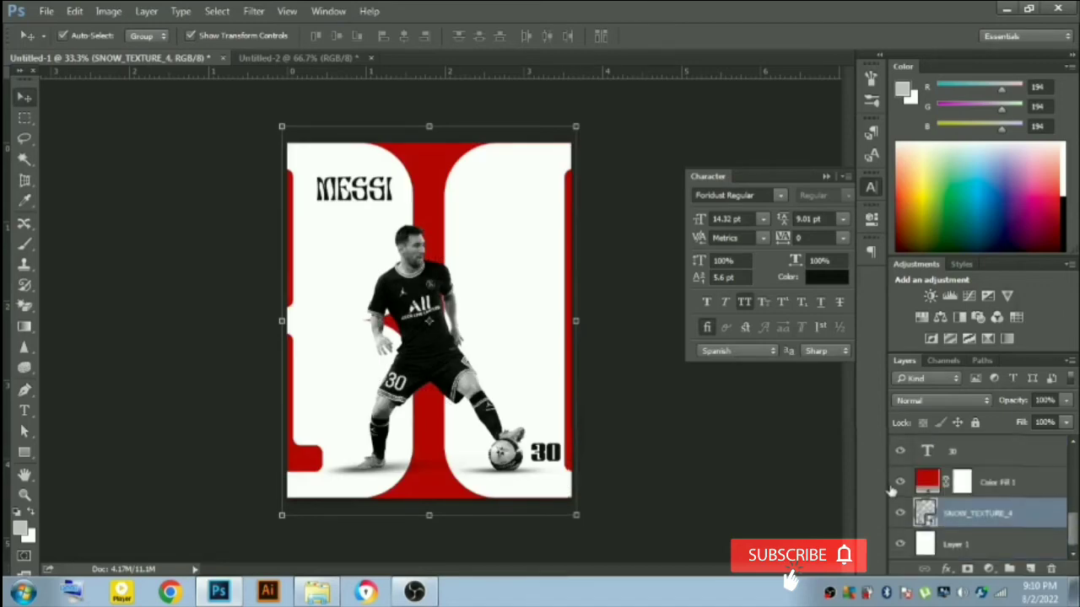
pyautogui.hotkey('ctrl', ']')
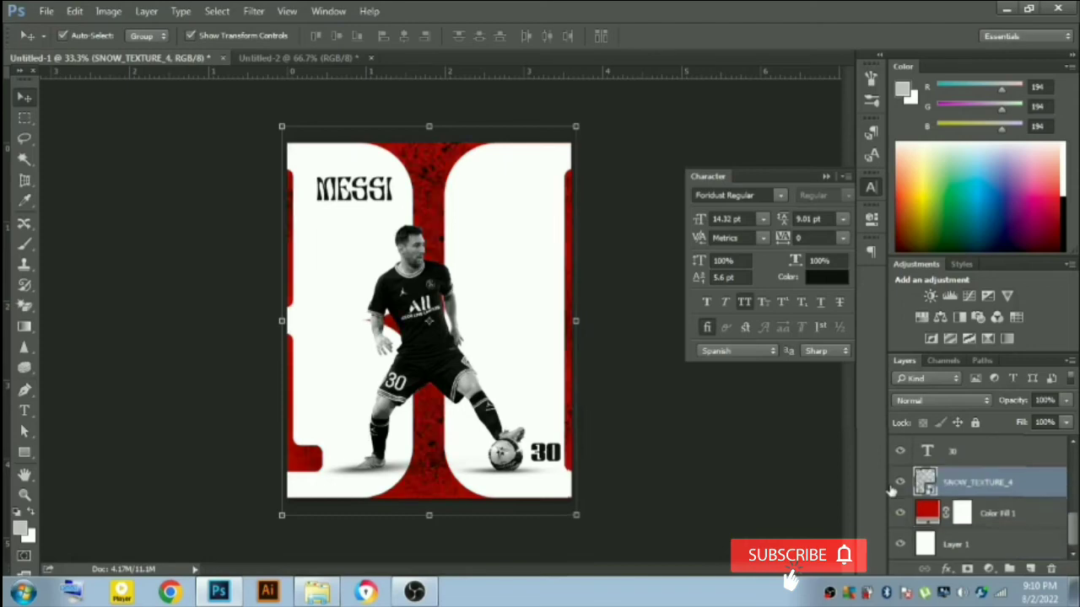
pyautogui.hotkey('ctrl', ']')
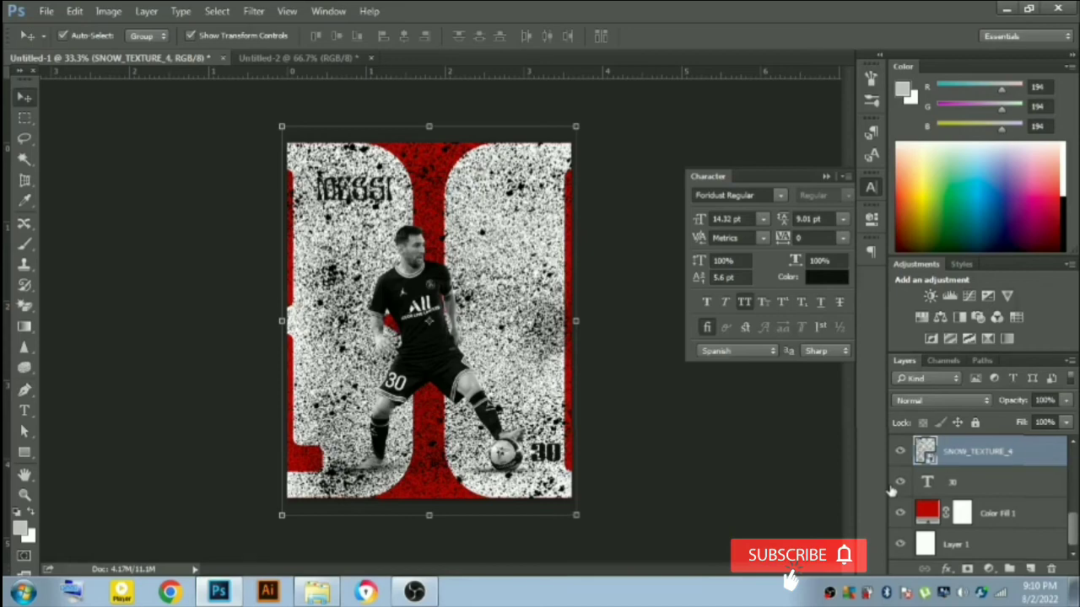
pyautogui.hotkey('ctrl', '[')
# Step: Move the texture above the 30 text, try Multiply blending, and toggle its visibility to compare
pyautogui.hotkey('ctrl', ']')
pyautogui.click(966, 400)
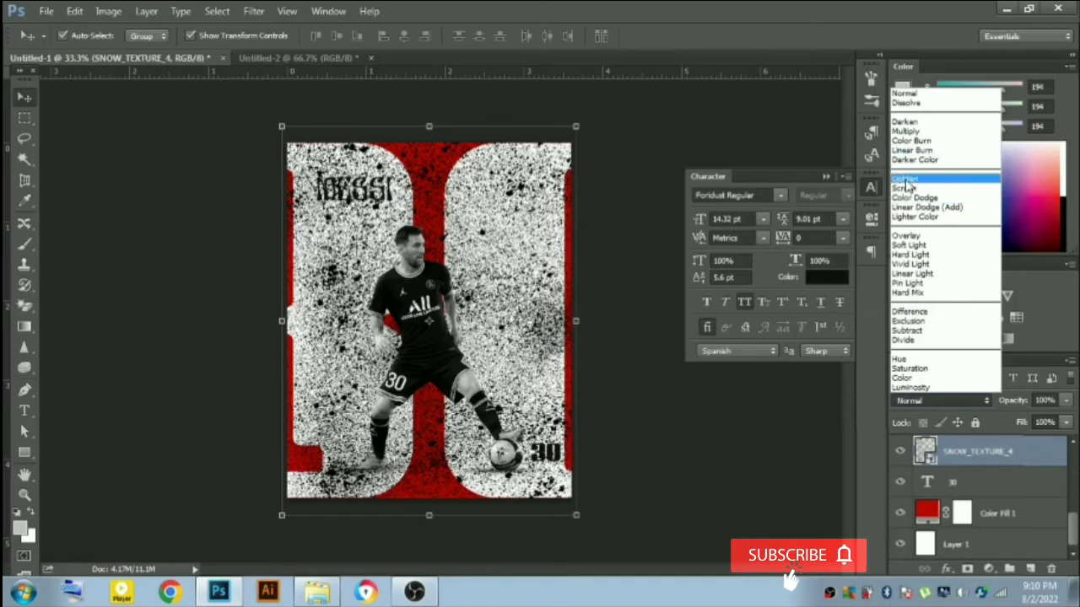
pyautogui.click(908, 131)
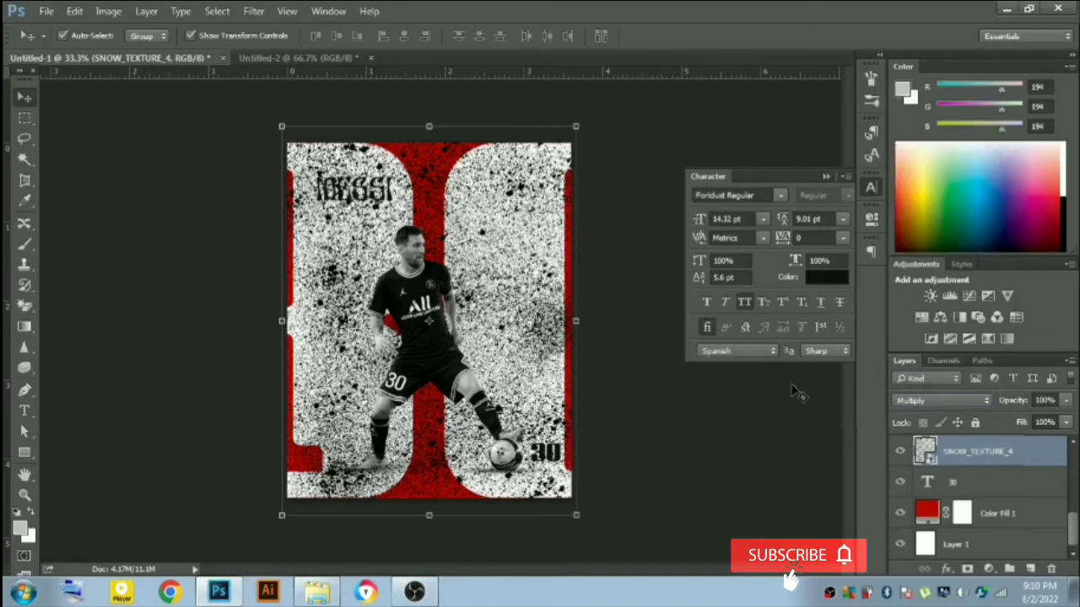
pyautogui.click(901, 453)
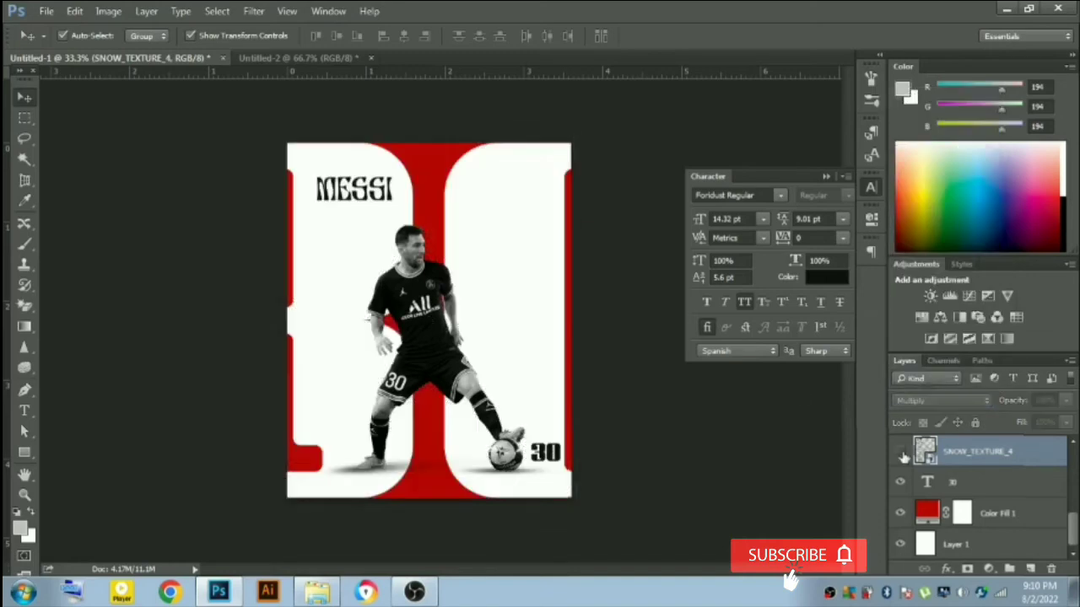
pyautogui.click(901, 454)
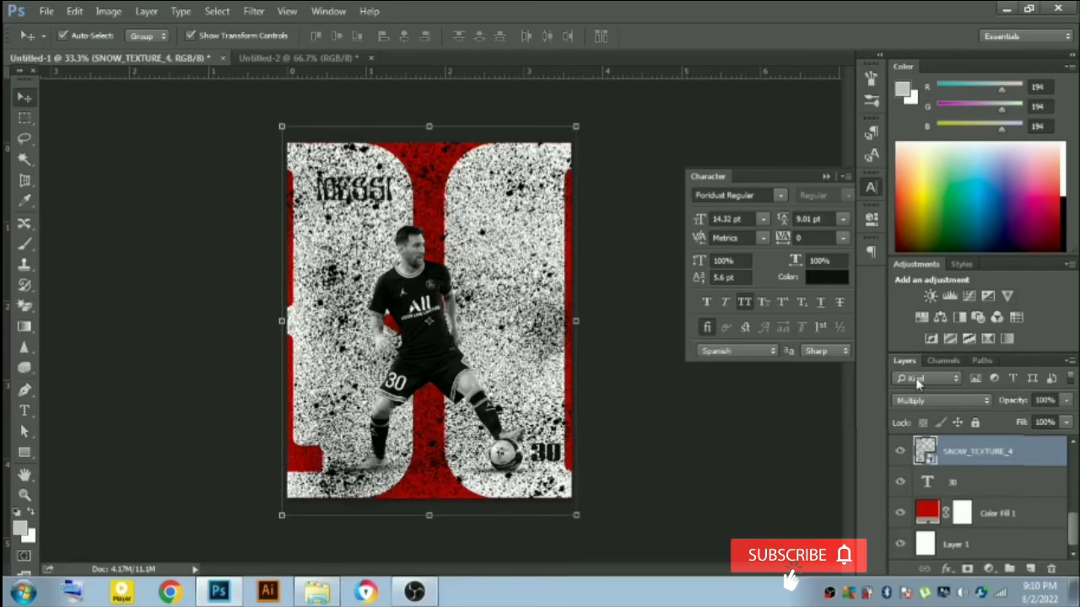
# Step: Browse blend modes like Soft Light, Pin Light and Difference, leaving the texture on Normal
pyautogui.click(913, 401)
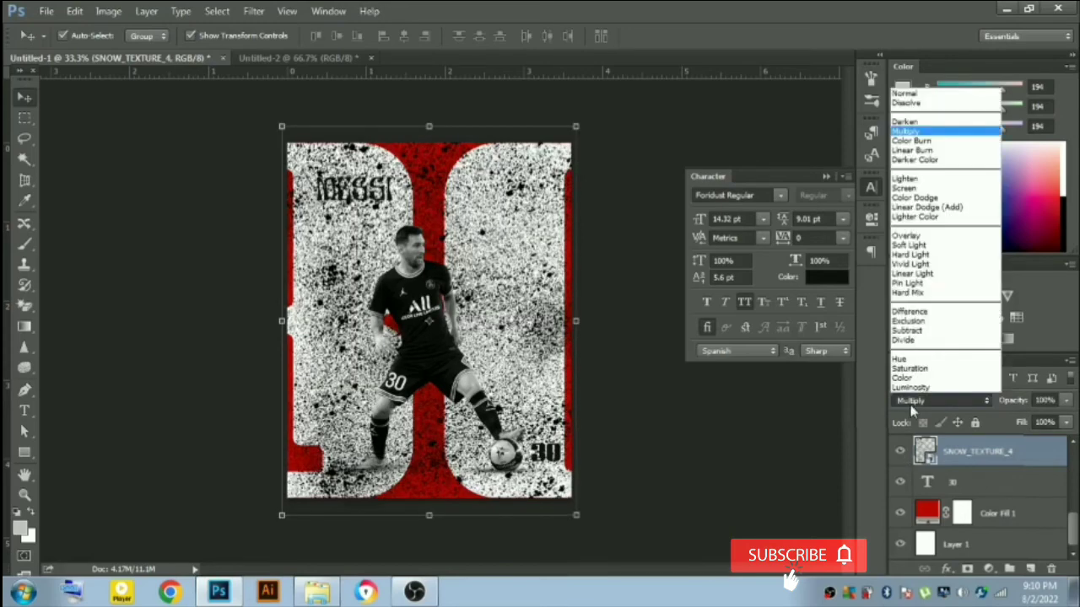
pyautogui.click(904, 187)
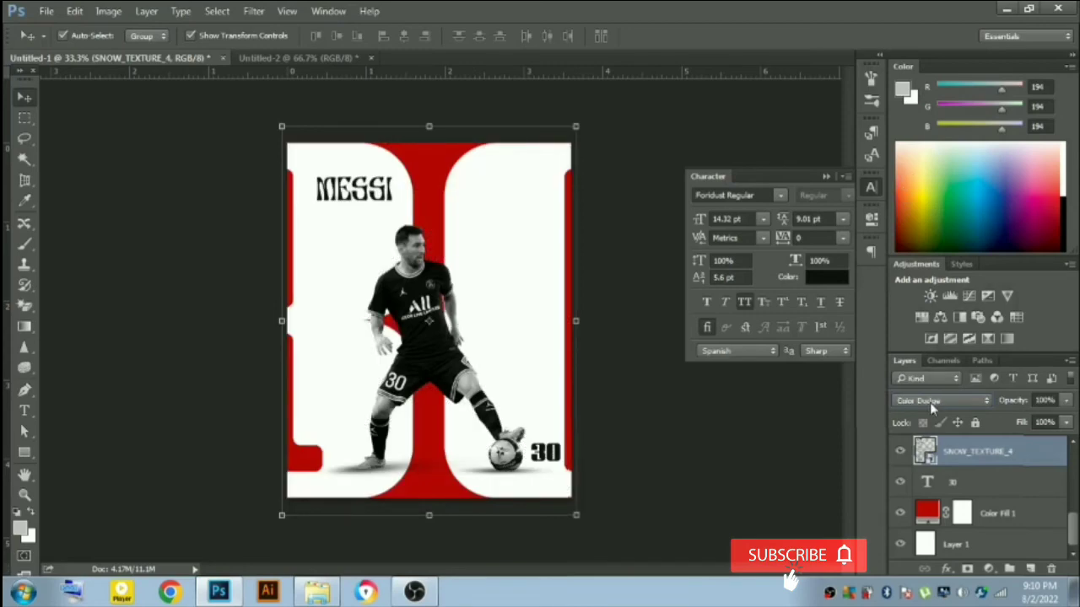
pyautogui.scroll(-2, 930, 402)
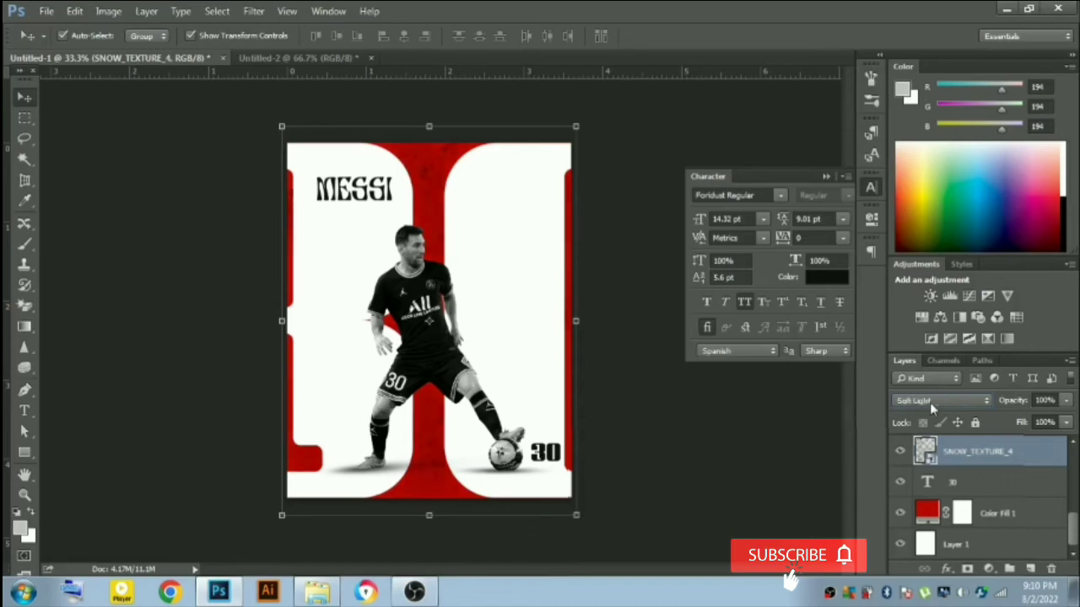
pyautogui.scroll(-2, 930, 402)
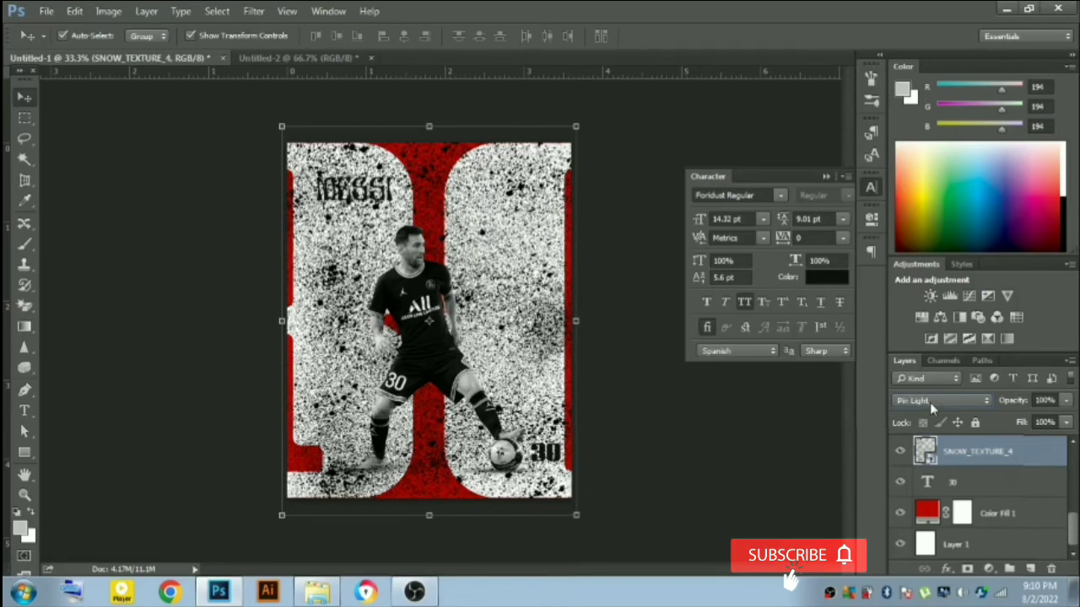
pyautogui.scroll(-2, 929, 402)
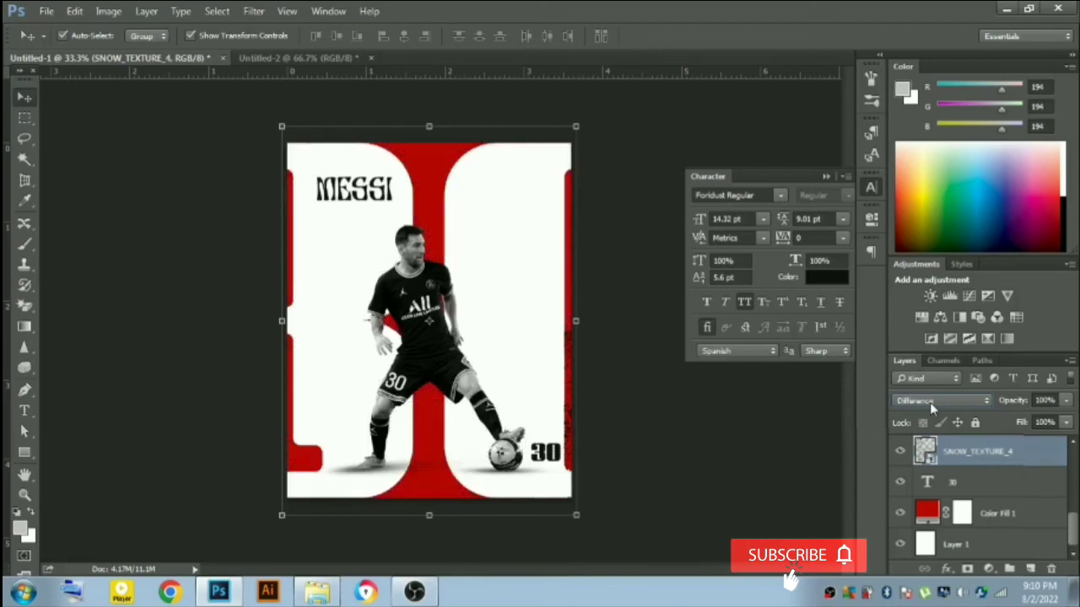
pyautogui.scroll(5, 929, 402)
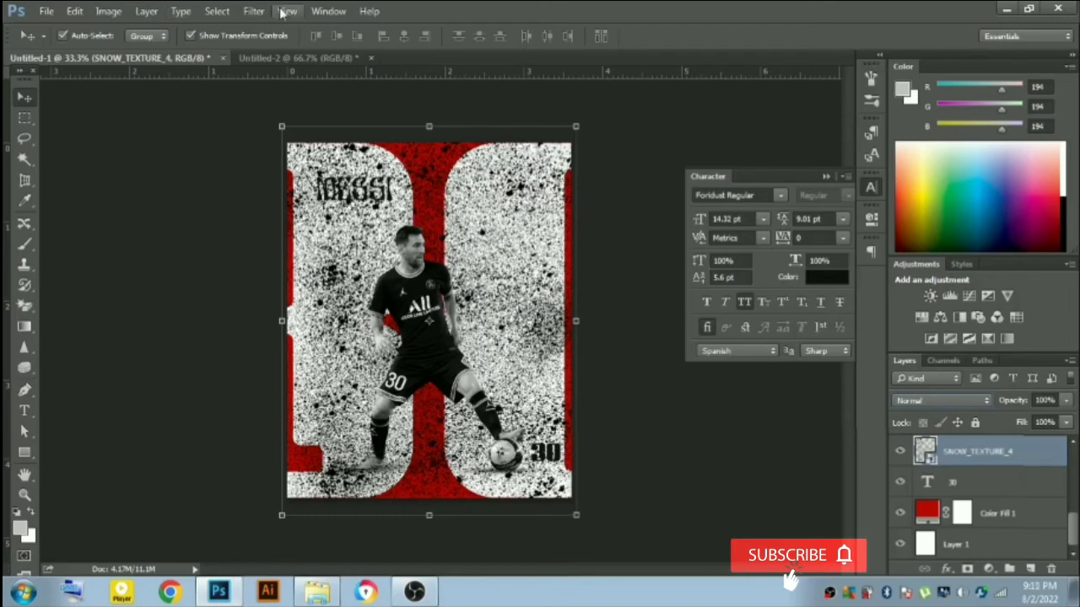
pyautogui.click(216, 11)
pyautogui.click(261, 166)
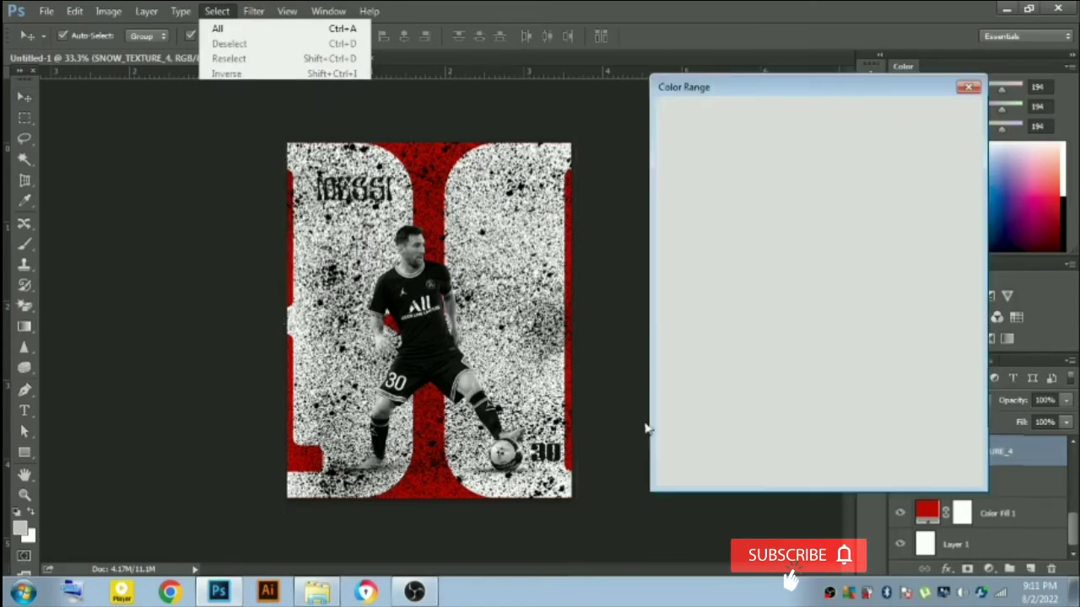
pyautogui.click(567, 359)
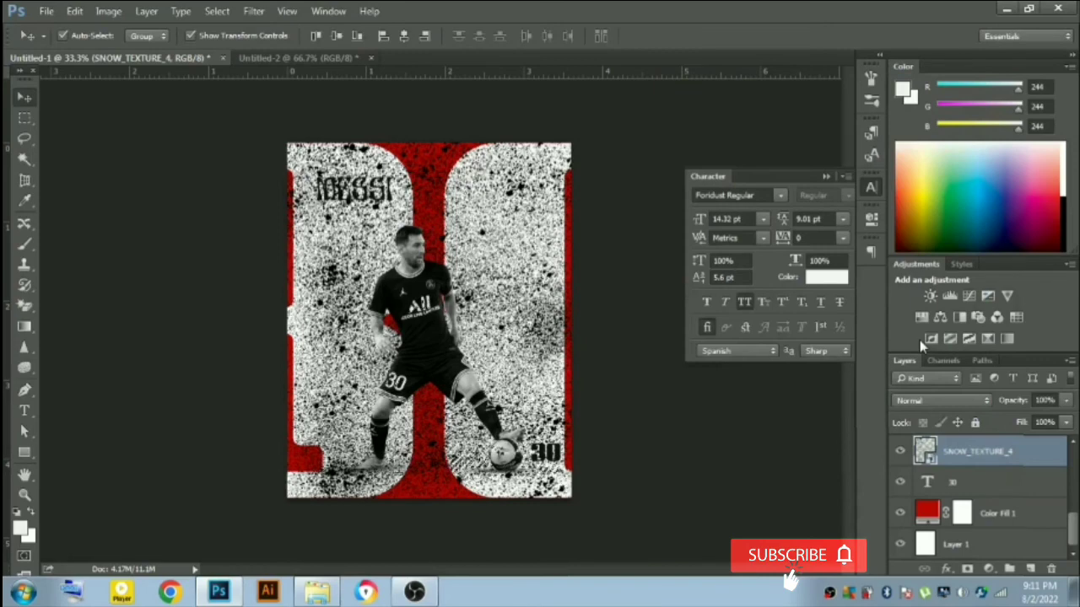
# Step: Rasterize the SNOW_TEXTURE_4 layer into a plain pixel layer
pyautogui.rightClick(987, 452)
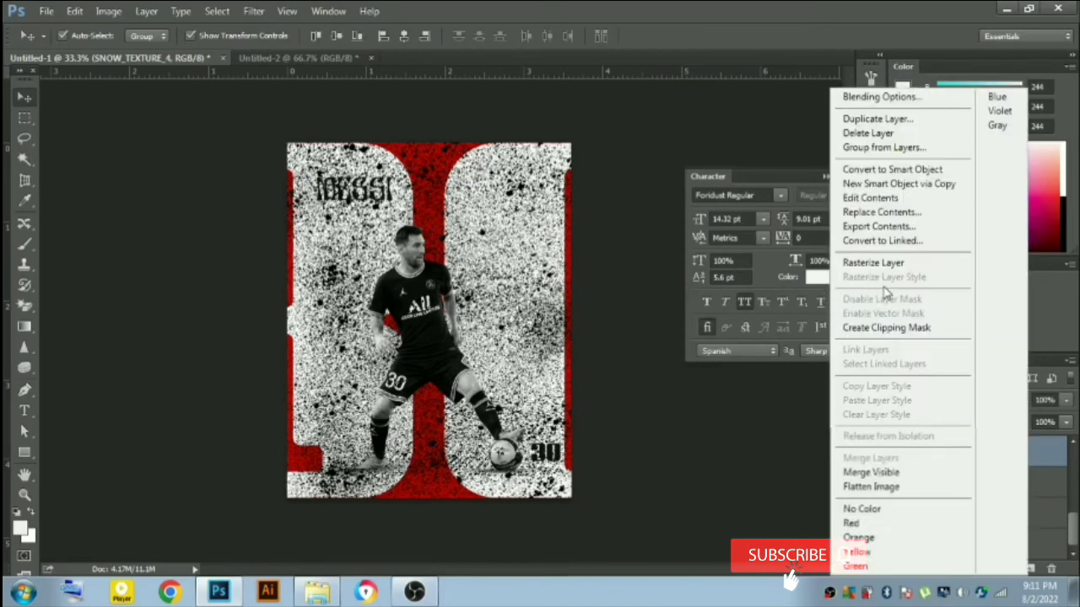
pyautogui.click(872, 262)
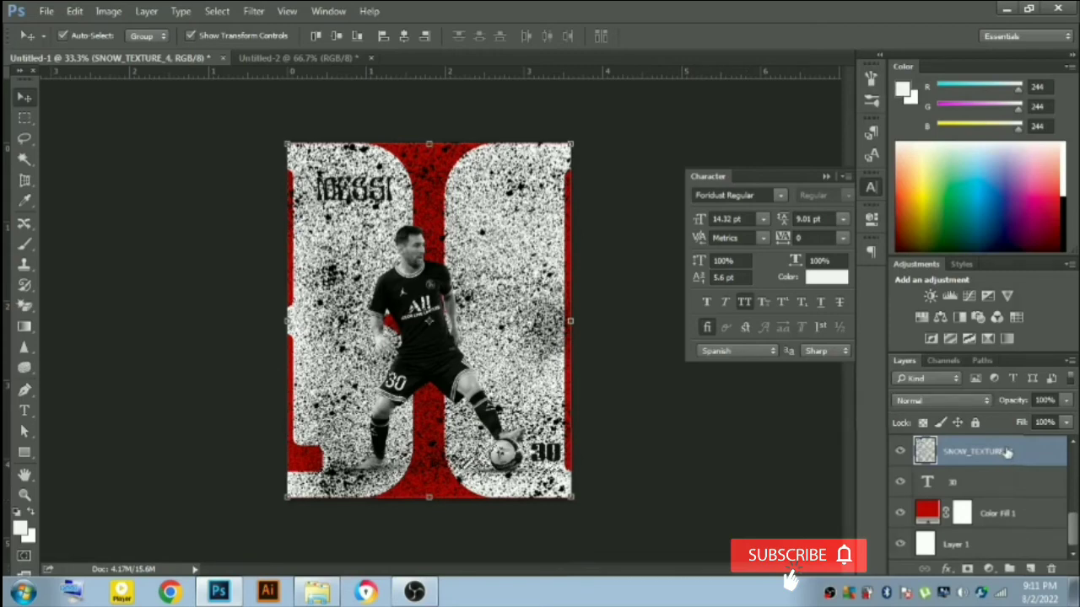
pyautogui.click(1007, 453)
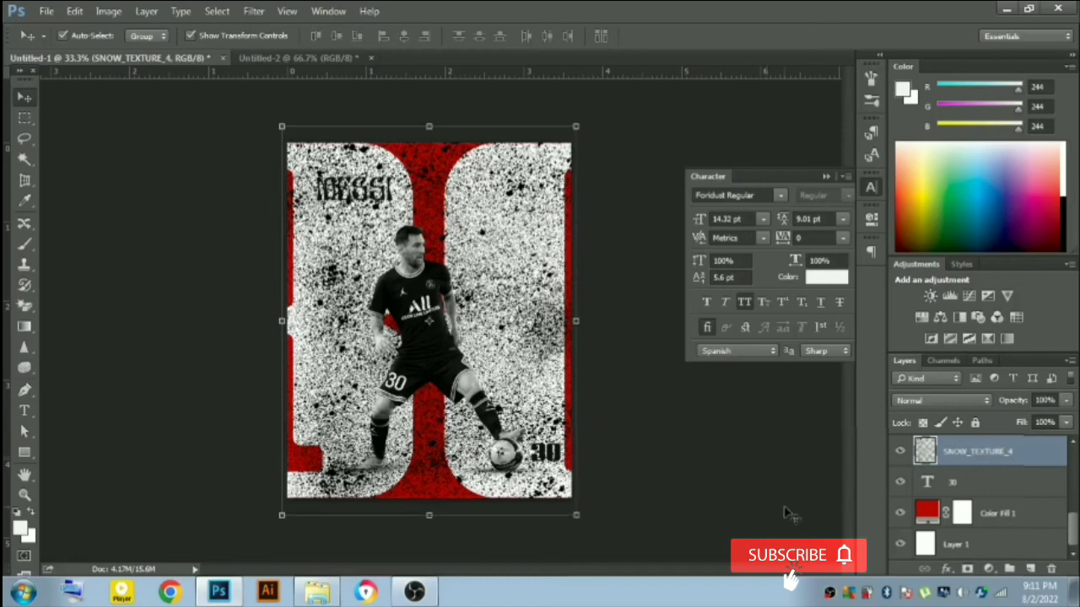
# Step: Cycle the texture through Multiply, Hard Light and Difference, then return it to Normal
pyautogui.click(941, 401)
pyautogui.click(913, 132)
pyautogui.press('Down')
pyautogui.press('Down')
pyautogui.press('Down')
pyautogui.press('Down')
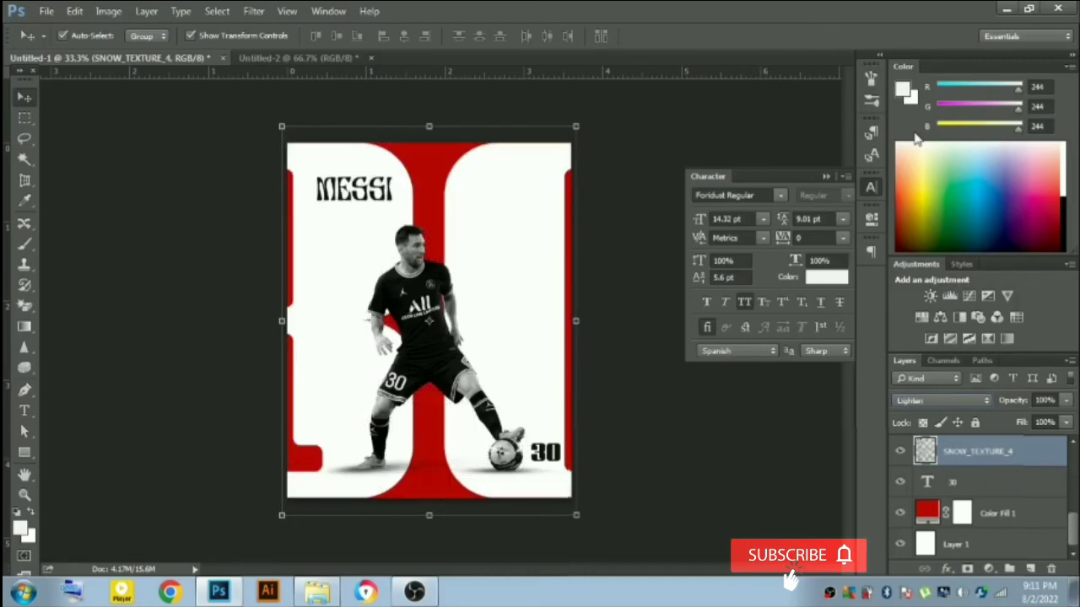
pyautogui.press('Down')
pyautogui.press('Down')
pyautogui.press('Down')
pyautogui.press('Down')
pyautogui.press('Down')
pyautogui.press('Down')
pyautogui.press('Down')
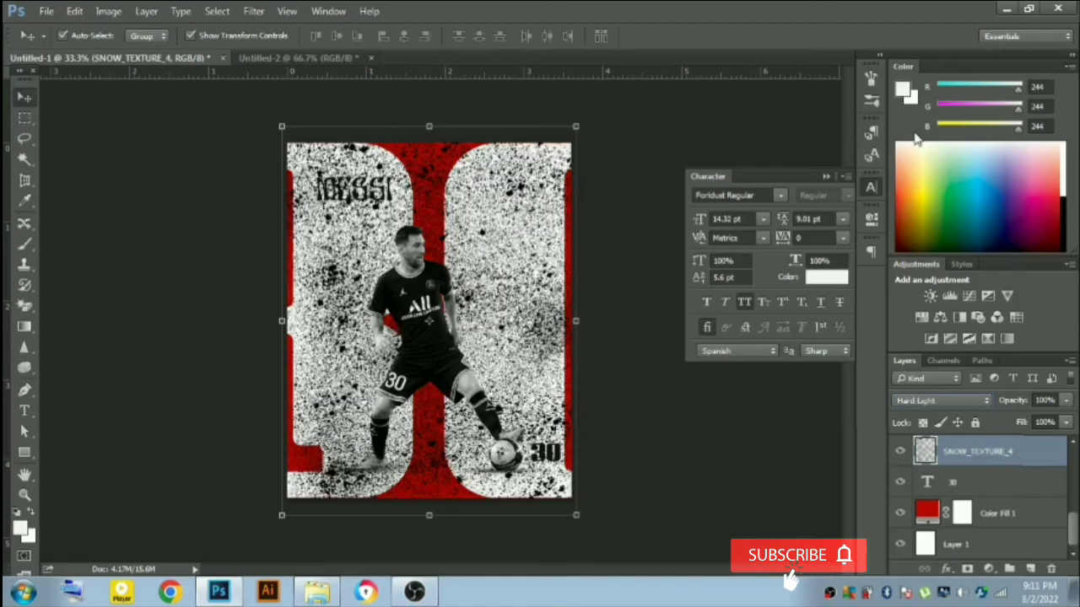
pyautogui.press('Down')
pyautogui.press('Down')
pyautogui.press('Down')
pyautogui.press('Down')
pyautogui.press('Down')
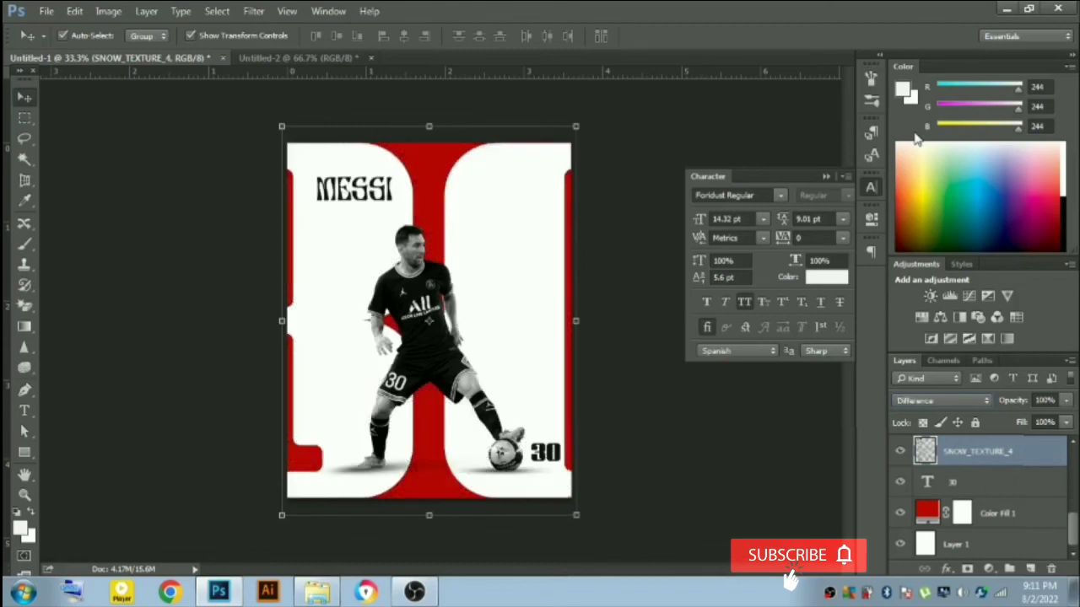
pyautogui.press('Down')
pyautogui.press('Down')
pyautogui.press('Down')
pyautogui.press('Down')
pyautogui.press('Up')
pyautogui.press('Up')
pyautogui.press('Home')
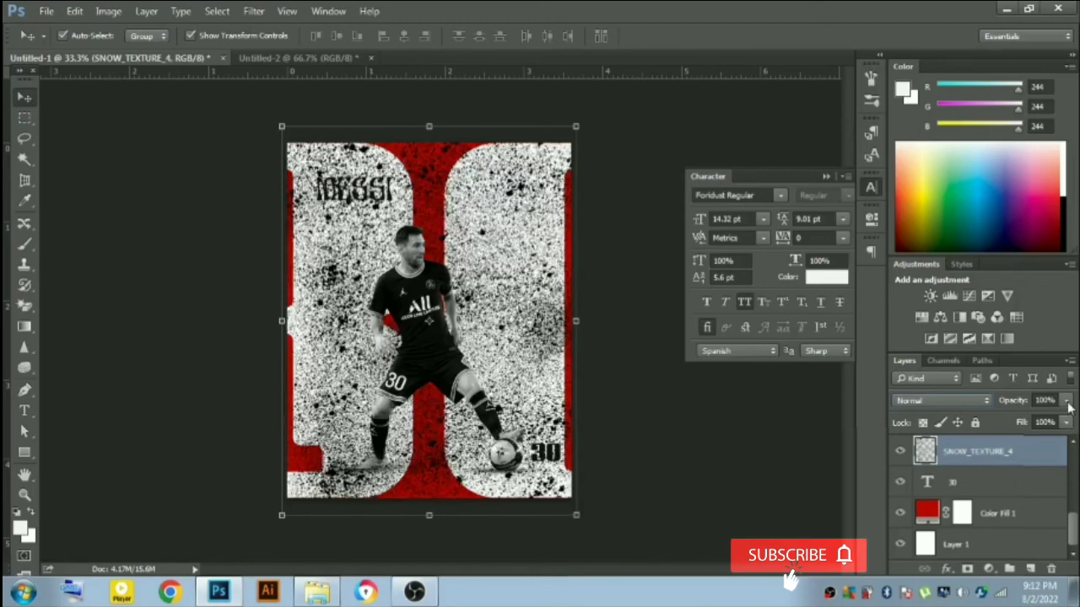
# Step: Lower SNOW_TEXTURE_4 to about 12% opacity and roughly 83% fill, then deselect it
pyautogui.moveTo(1068, 402)
pyautogui.mouseDown()
pyautogui.moveTo(990, 424)
pyautogui.moveTo(1009, 430)
pyautogui.mouseUp()
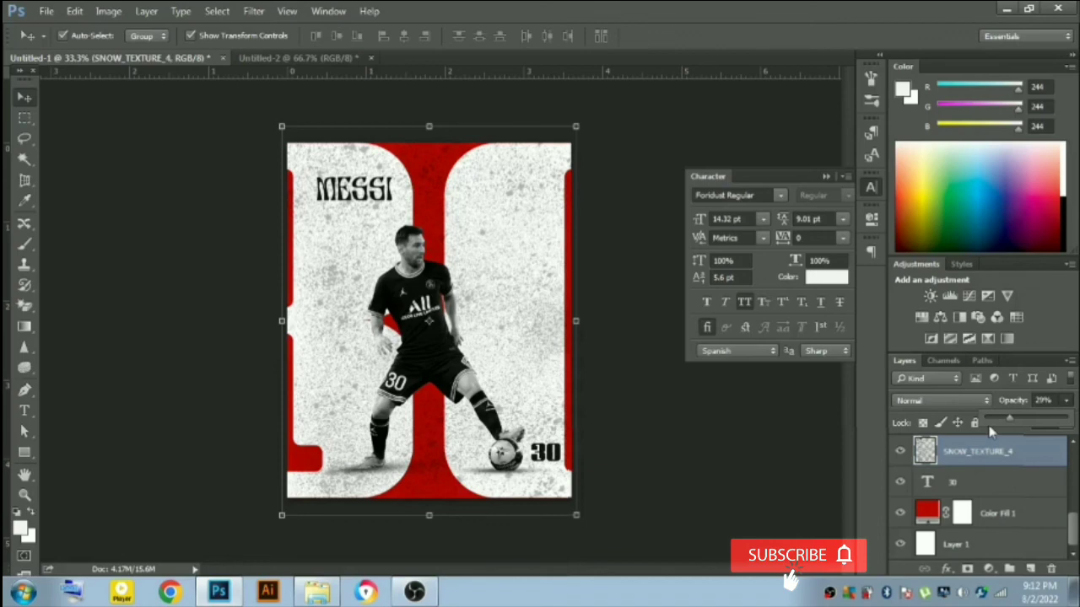
pyautogui.moveTo(992, 430); pyautogui.dragTo(991, 431)
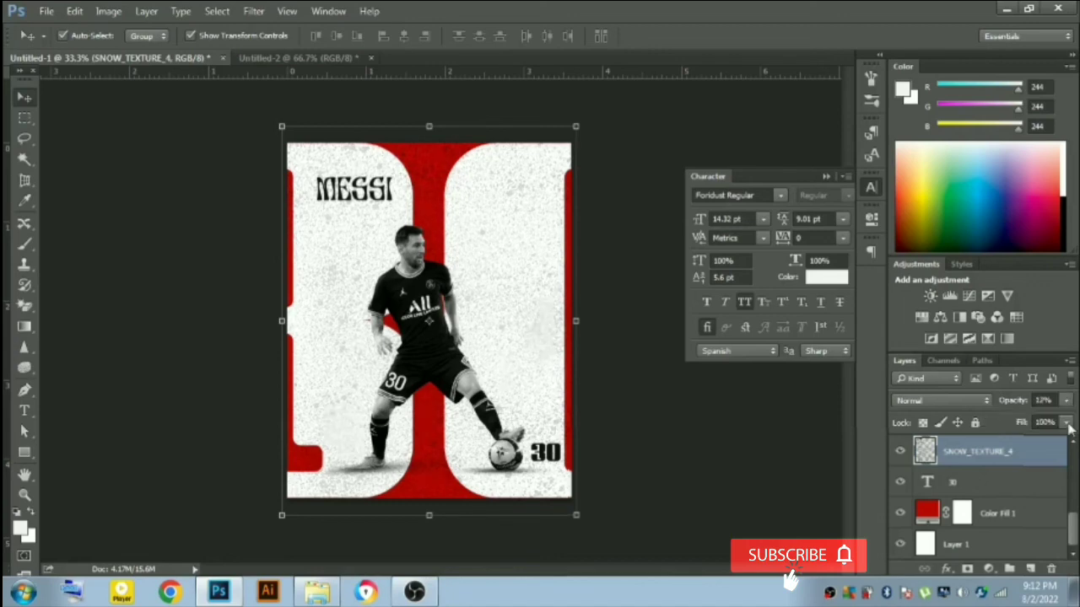
pyautogui.click(1067, 421)
pyautogui.moveTo(1049, 444); pyautogui.dragTo(1058, 444)
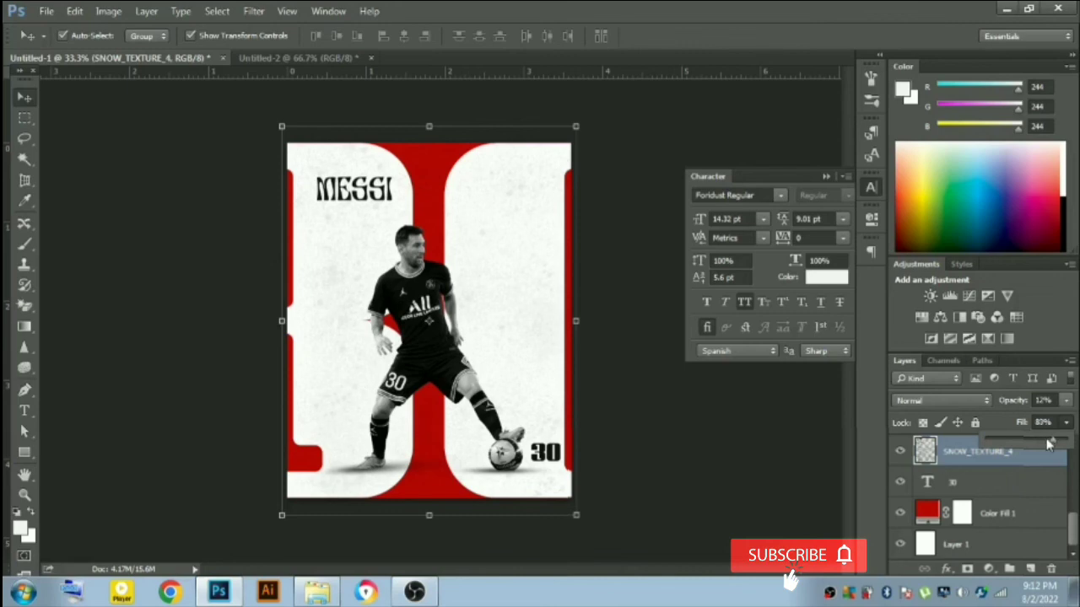
pyautogui.click(730, 434)
pyautogui.click(730, 433)
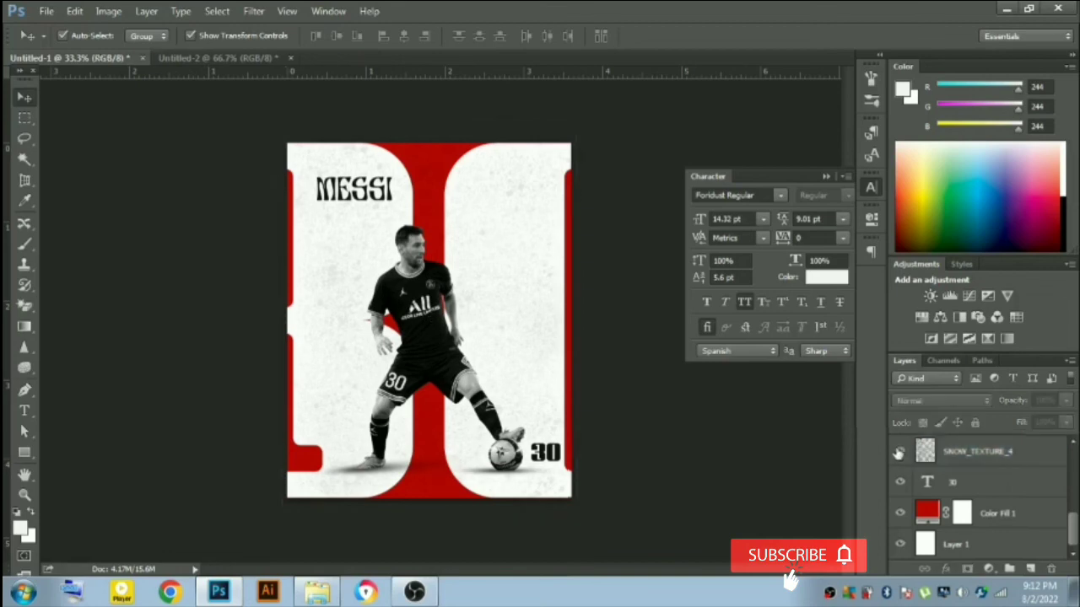
# Step: Open the 30 layer's style settings and adjust its Blend If sliders
pyautogui.click(898, 453)
pyautogui.click(899, 453)
pyautogui.click(516, 338)
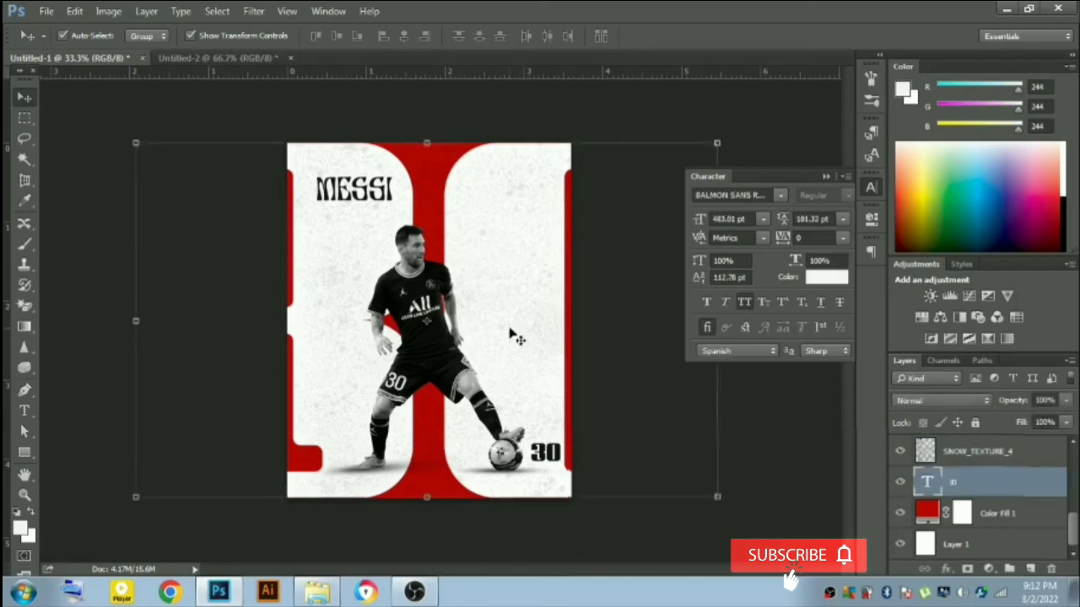
pyautogui.doubleClick(1019, 485)
pyautogui.moveTo(641, 66); pyautogui.dragTo(966, 44)
pyautogui.moveTo(753, 329)
pyautogui.mouseDown()
pyautogui.moveTo(810, 329)
pyautogui.moveTo(815, 344)
pyautogui.mouseUp()
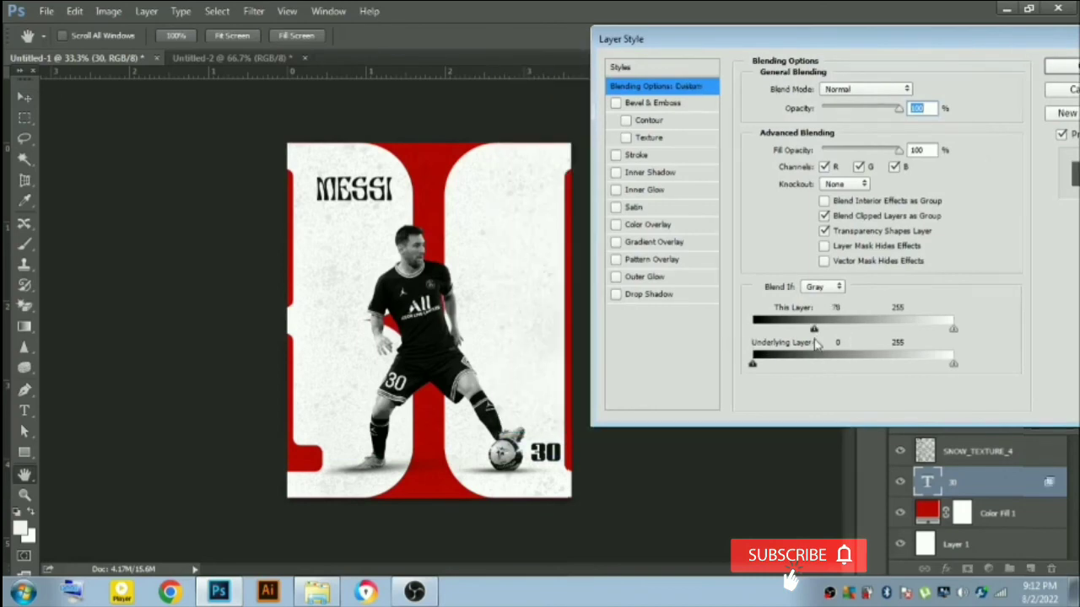
pyautogui.moveTo(753, 364)
pyautogui.mouseDown()
pyautogui.moveTo(834, 369)
pyautogui.moveTo(753, 371)
pyautogui.mouseUp()
# Step: Add a lower-opacity drop shadow and a 14 px outside stroke to the 30
pyautogui.click(672, 300)
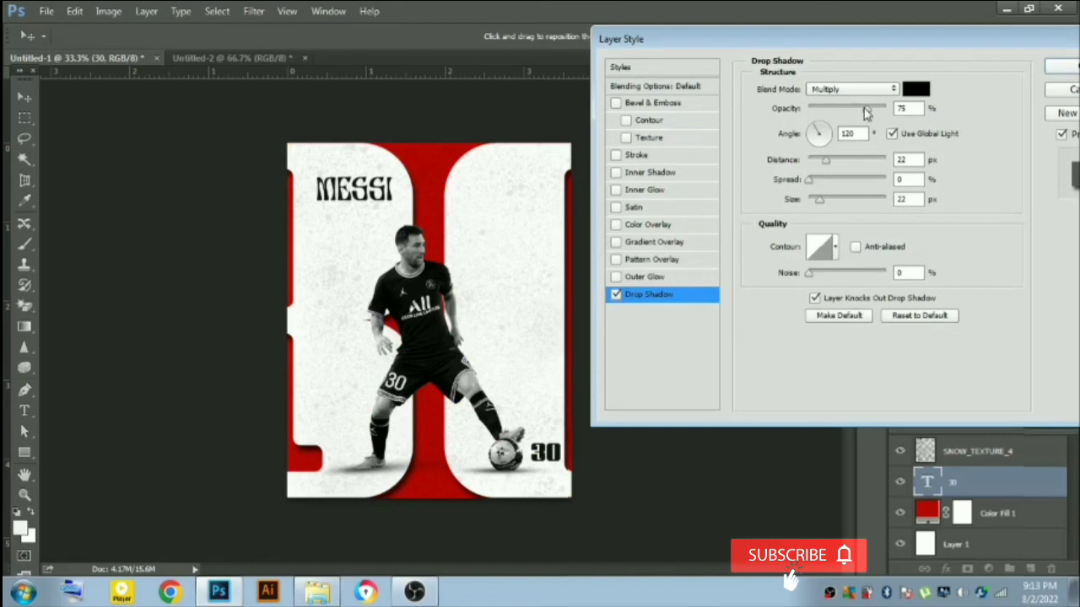
pyautogui.moveTo(866, 114); pyautogui.dragTo(824, 114)
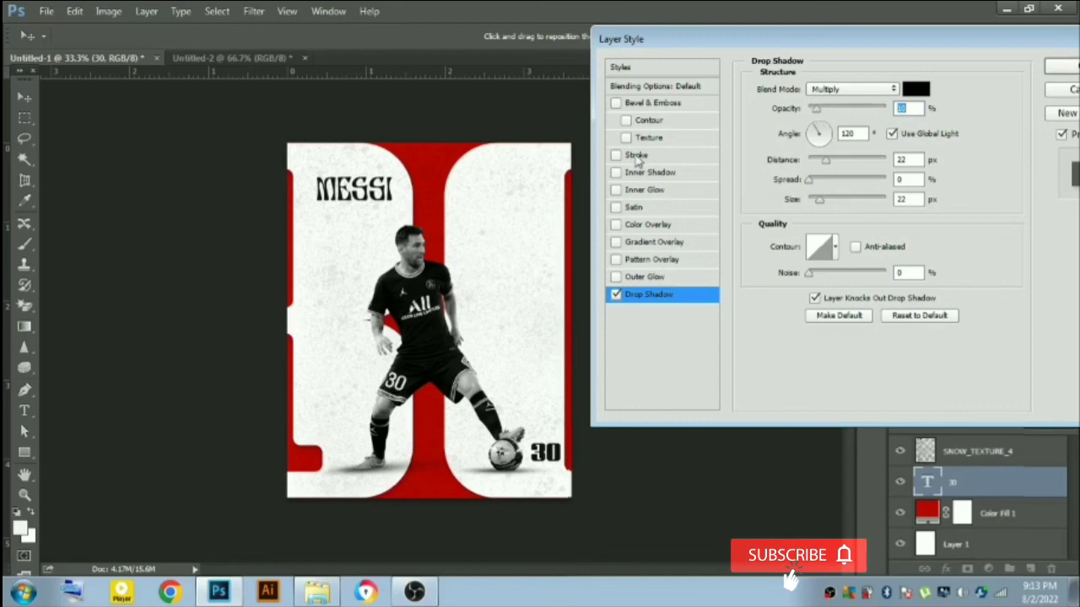
pyautogui.click(637, 159)
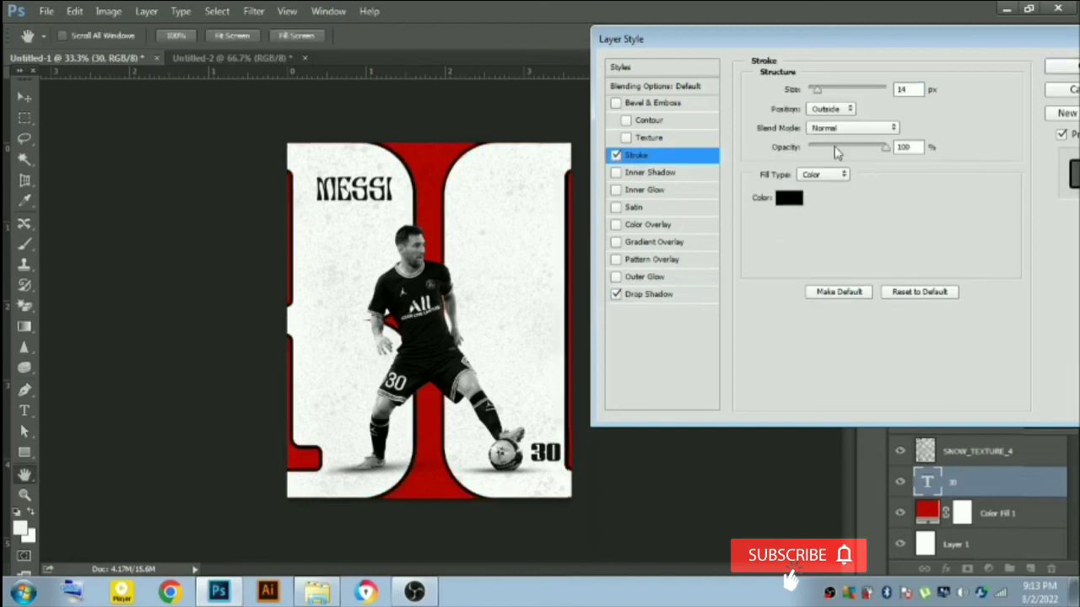
pyautogui.click(907, 88)
pyautogui.press('Return')
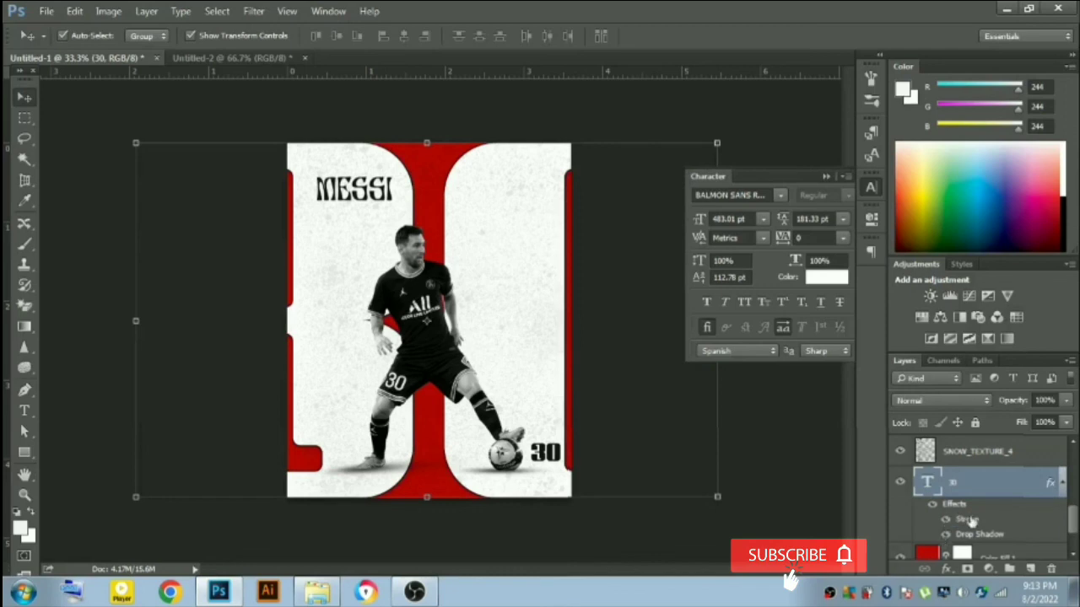
# Step: Drop the 30's fill to 0%, hide its effects, then restore fill to 100% and deselect
pyautogui.click(1061, 425)
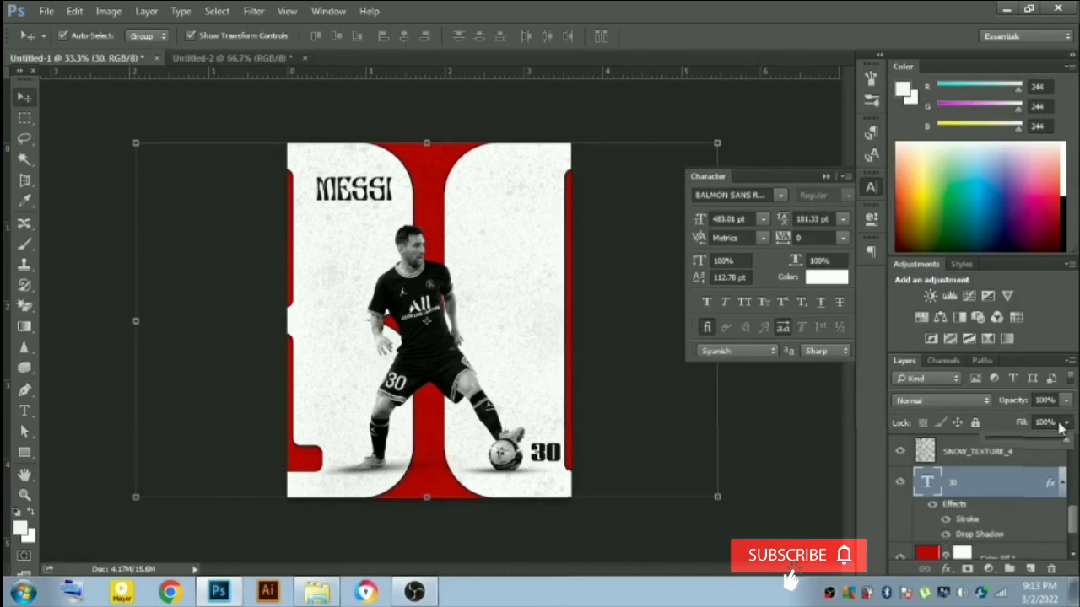
pyautogui.moveTo(1061, 424); pyautogui.dragTo(867, 445)
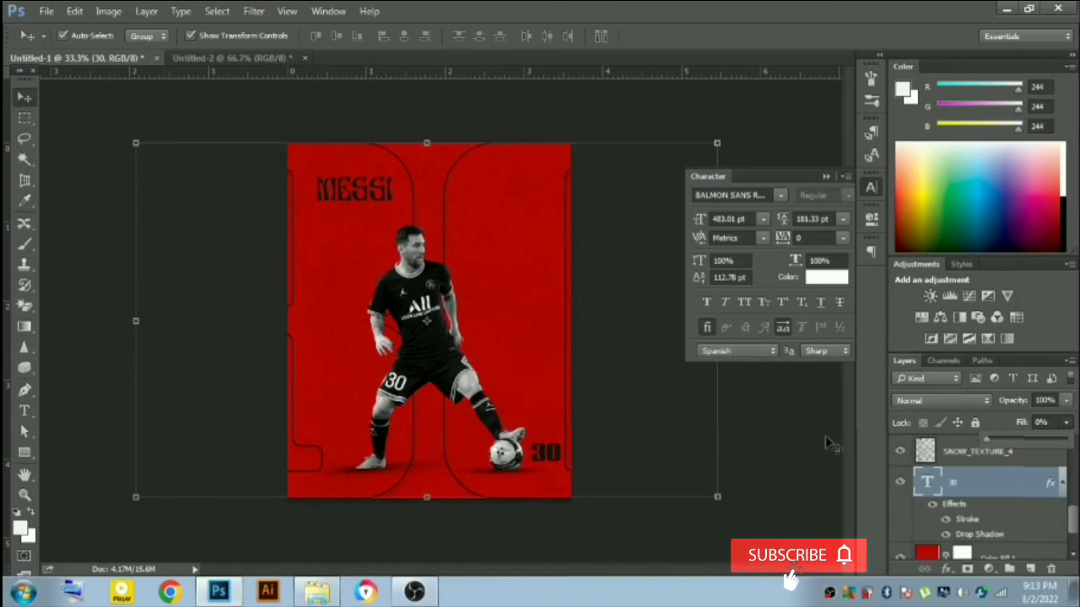
pyautogui.click(932, 503)
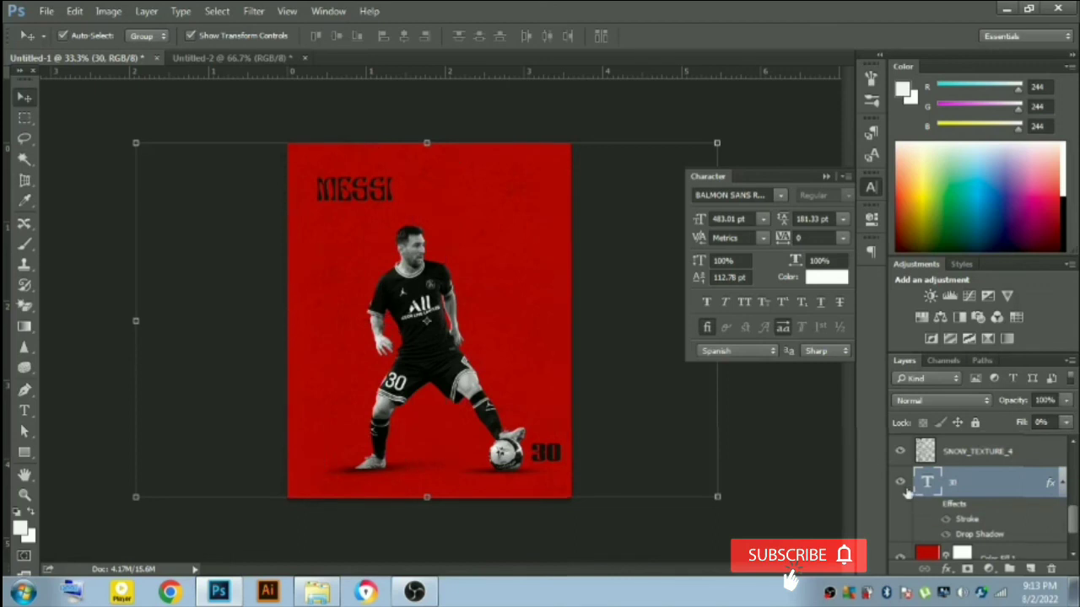
pyautogui.click(1066, 422)
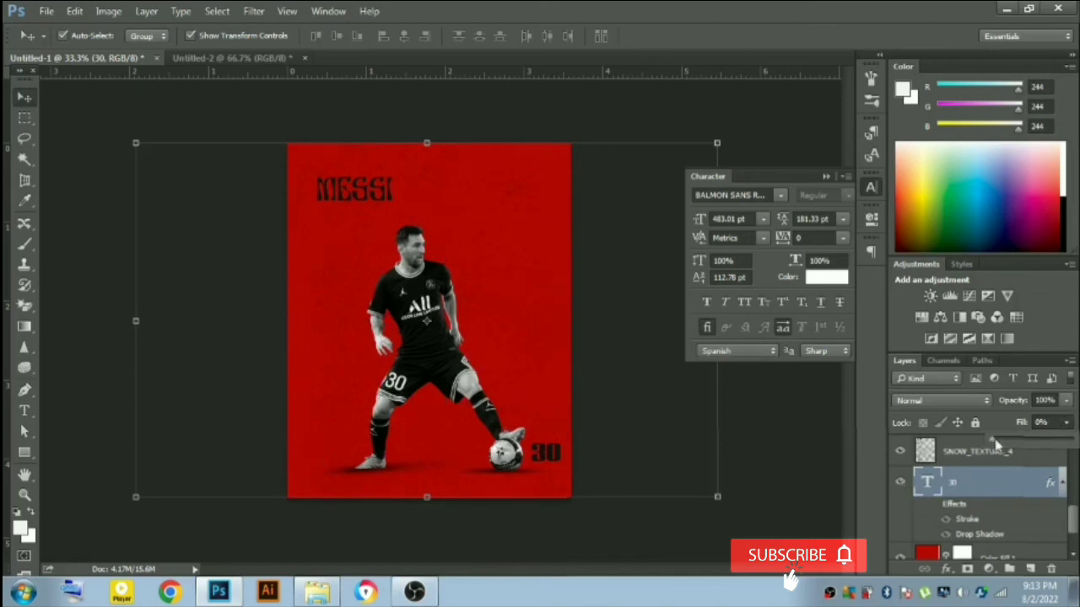
pyautogui.moveTo(995, 444); pyautogui.dragTo(1066, 445)
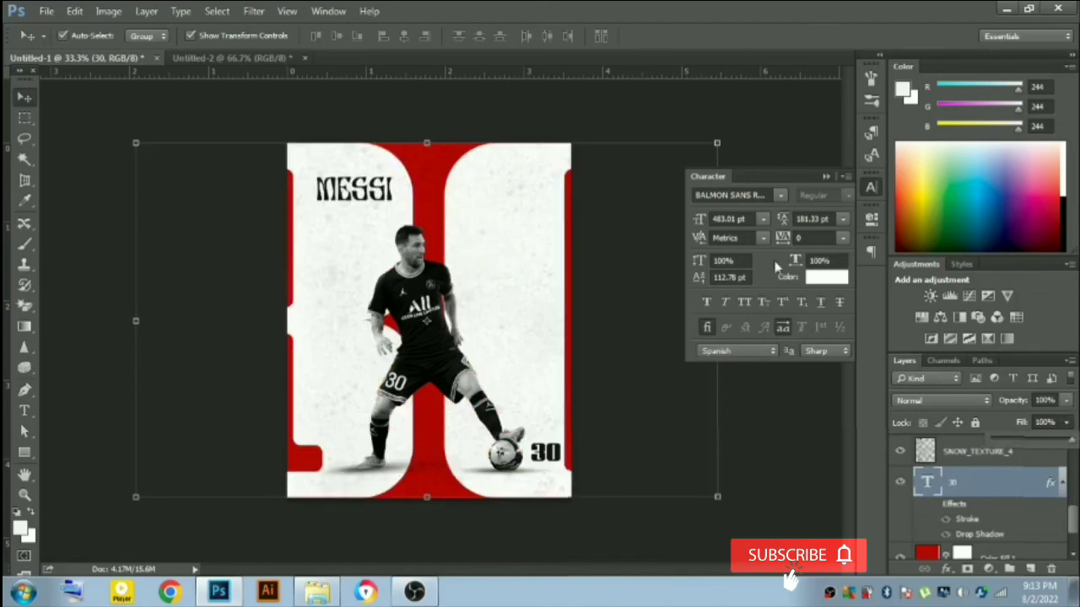
pyautogui.click(825, 176)
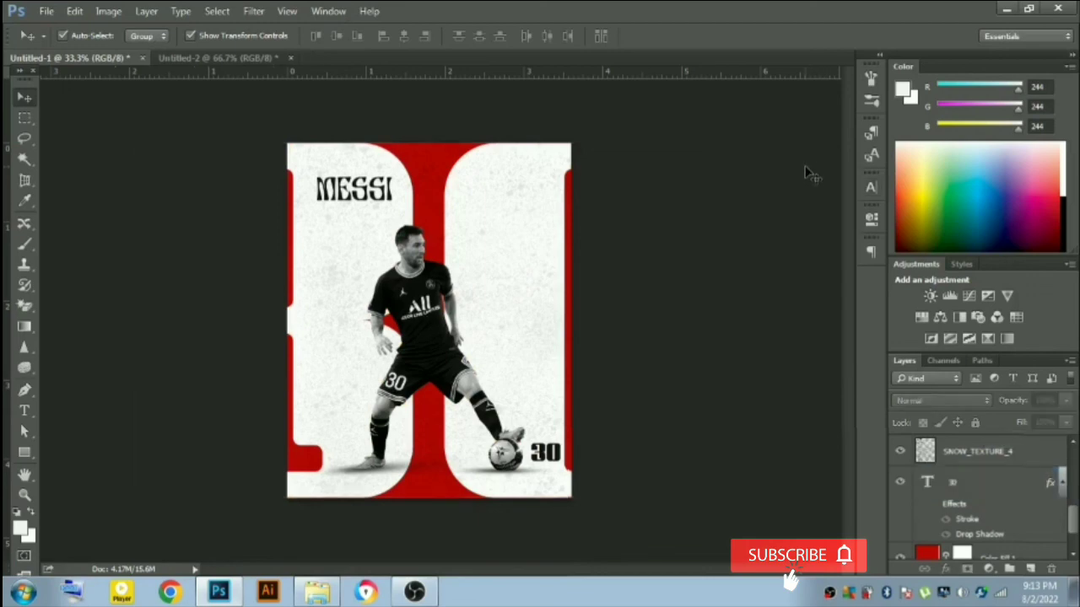